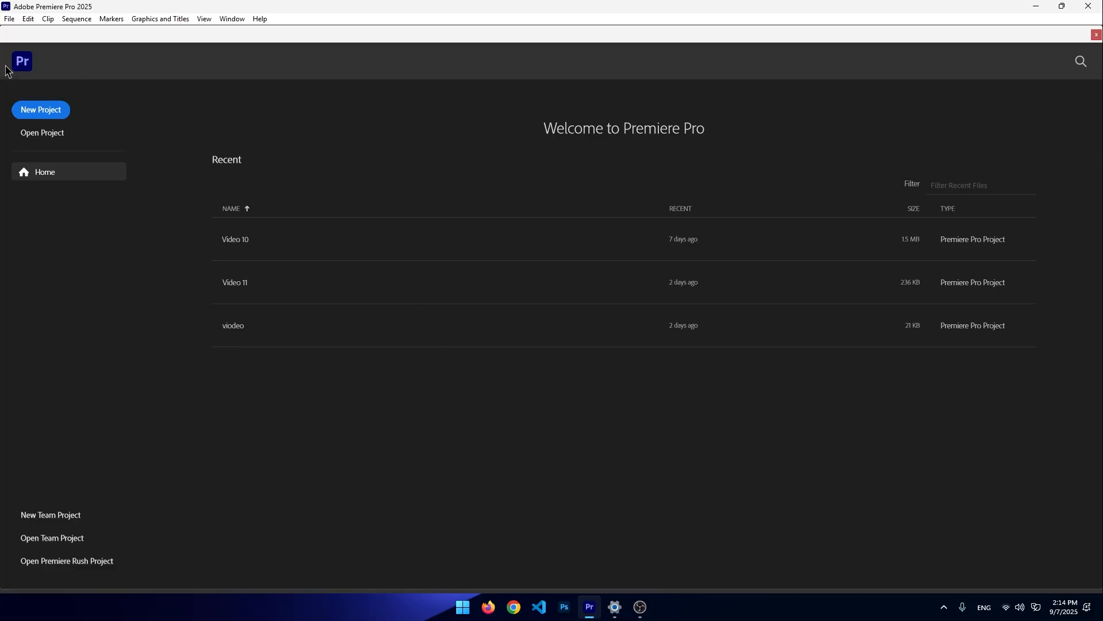
- Open the Appearance preferences and set the color theme to Dark after trying Light and Darkest
{"action": "left_click", "coordinate": [29, 19]}
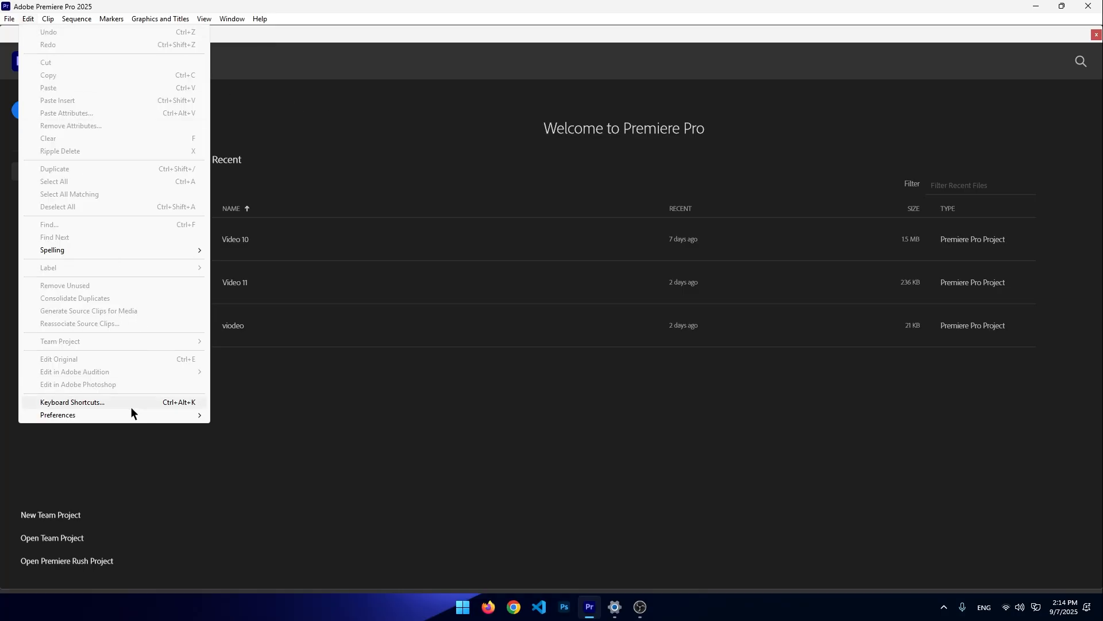
{"action": "mouse_move", "coordinate": [132, 415]}
{"action": "left_click", "coordinate": [253, 213]}
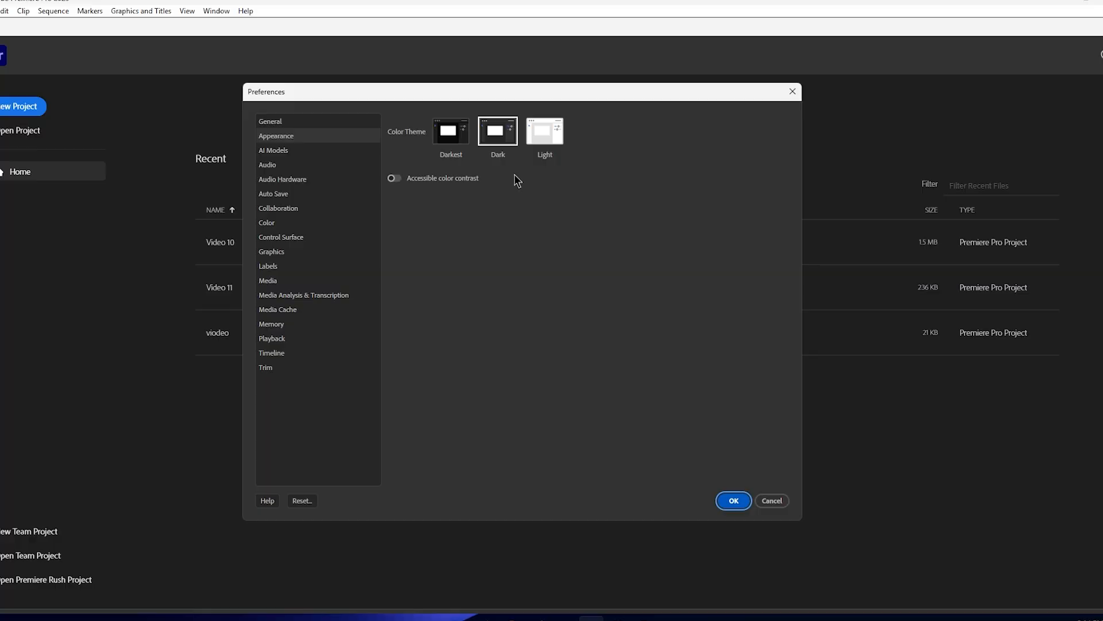
{"action": "left_click", "coordinate": [545, 127]}
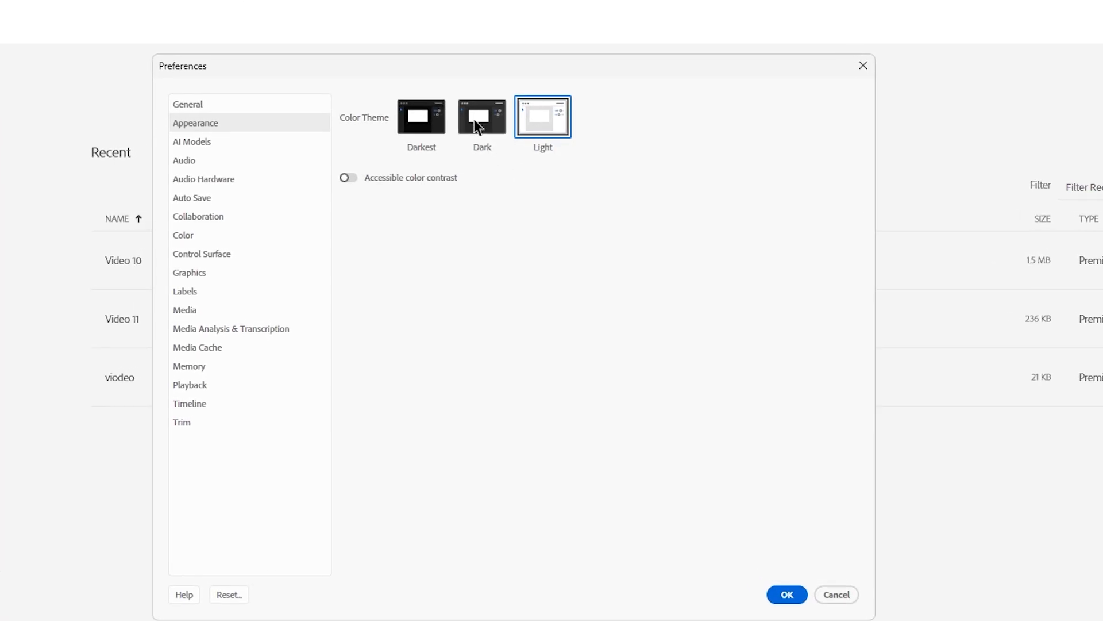
{"action": "left_click", "coordinate": [483, 122]}
{"action": "left_click", "coordinate": [412, 124]}
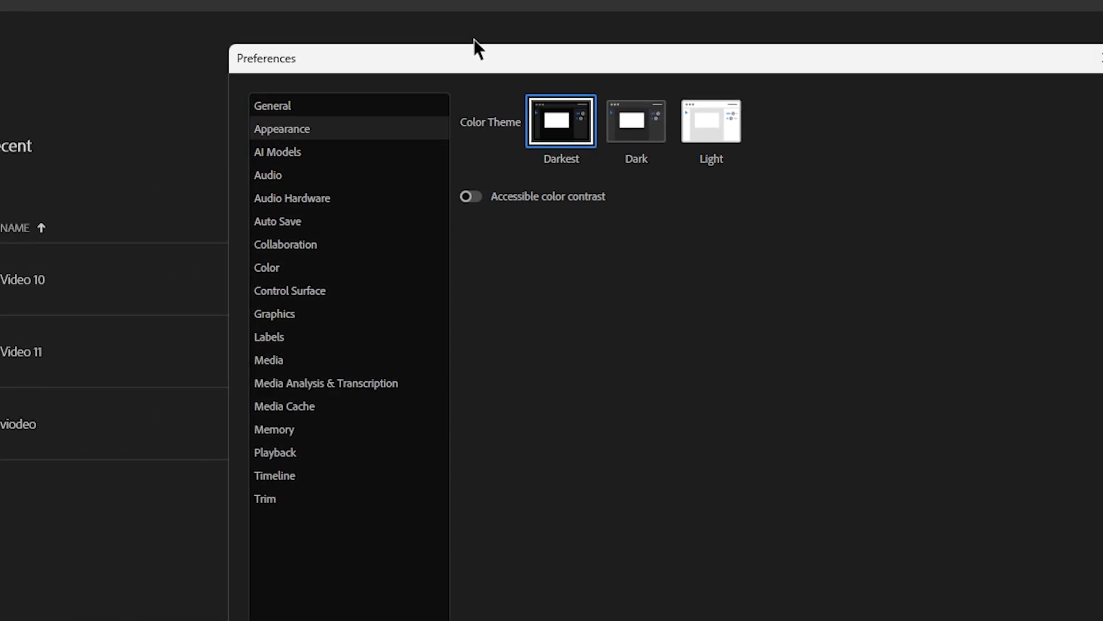
{"action": "left_click", "coordinate": [451, 106]}
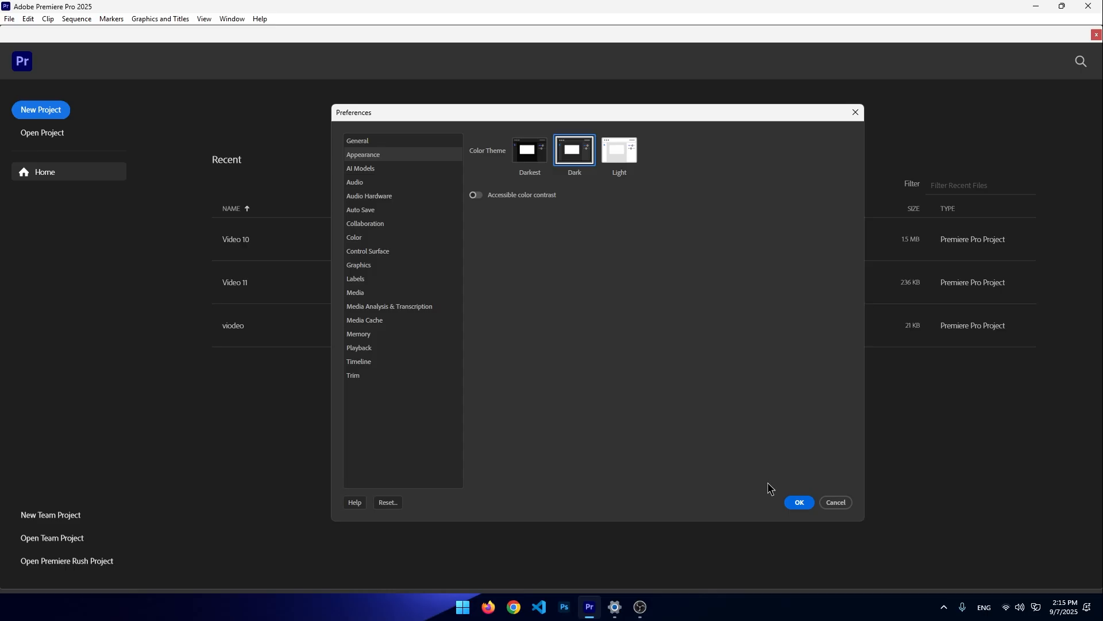
- In Auto Save preferences, browse for the Team Projects location and choose the Projects folder under Adobe edits on drive E
{"action": "left_click", "coordinate": [361, 210]}
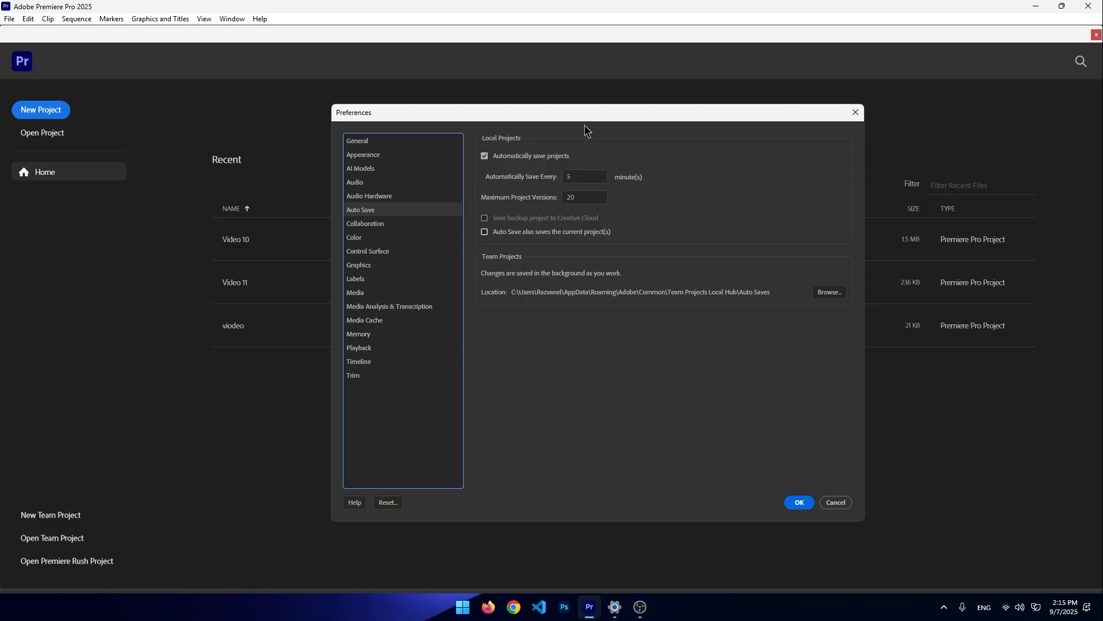
{"action": "mouse_move", "coordinate": [516, 123]}
{"action": "left_mouse_down"}
{"action": "mouse_move", "coordinate": [470, 122]}
{"action": "mouse_move", "coordinate": [522, 119]}
{"action": "mouse_move", "coordinate": [517, 108]}
{"action": "left_mouse_up"}
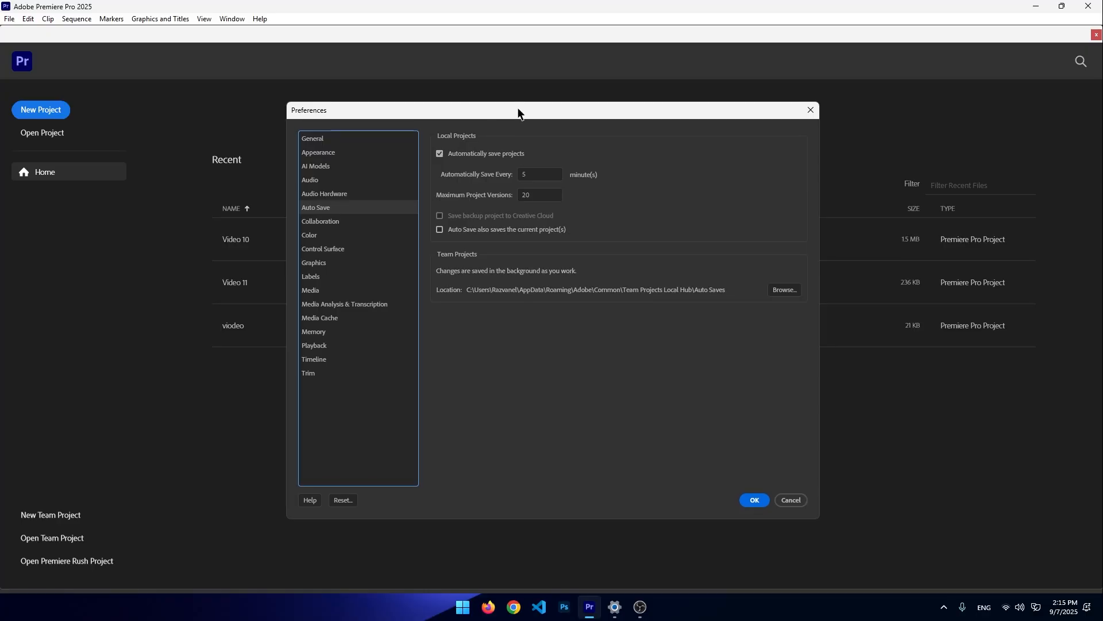
{"action": "left_click", "coordinate": [548, 171]}
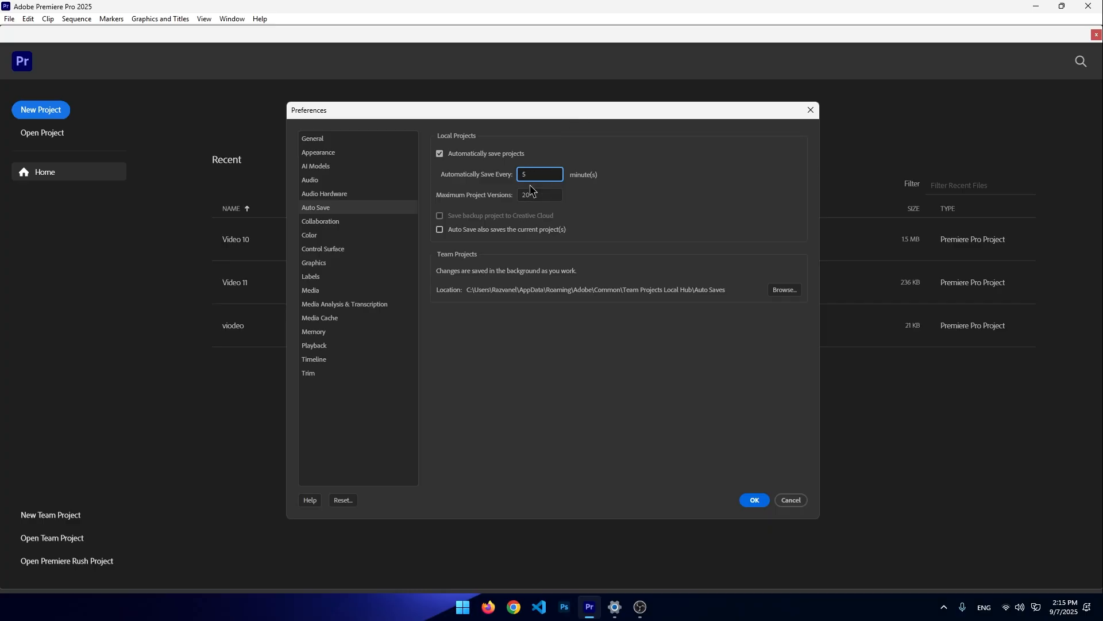
{"action": "left_click", "coordinate": [618, 180]}
{"action": "left_click", "coordinate": [653, 214]}
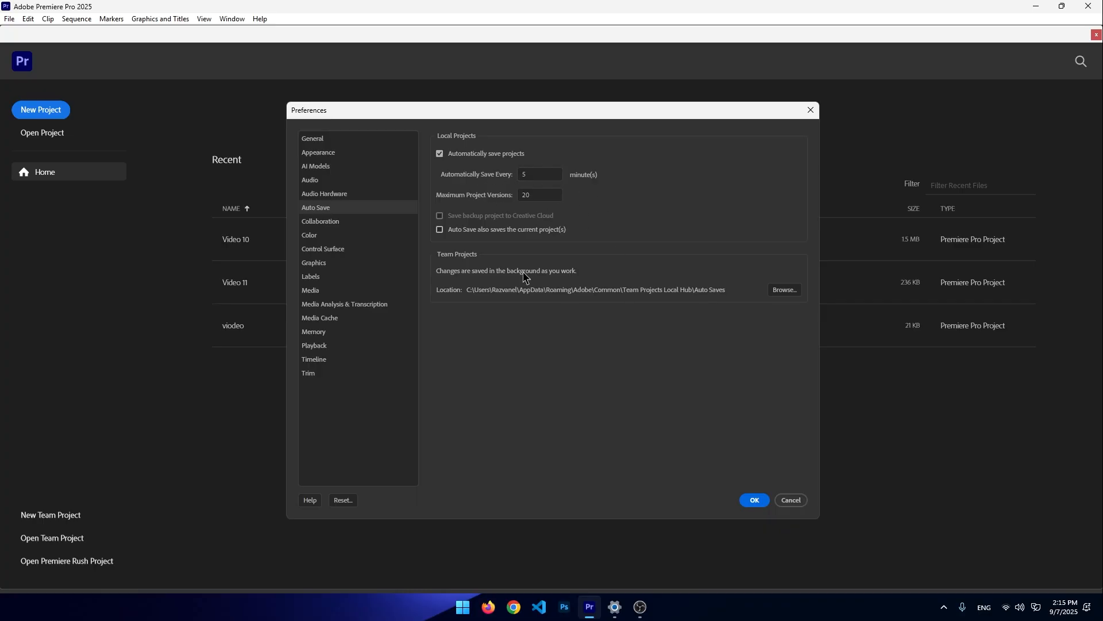
{"action": "left_click", "coordinate": [784, 290]}
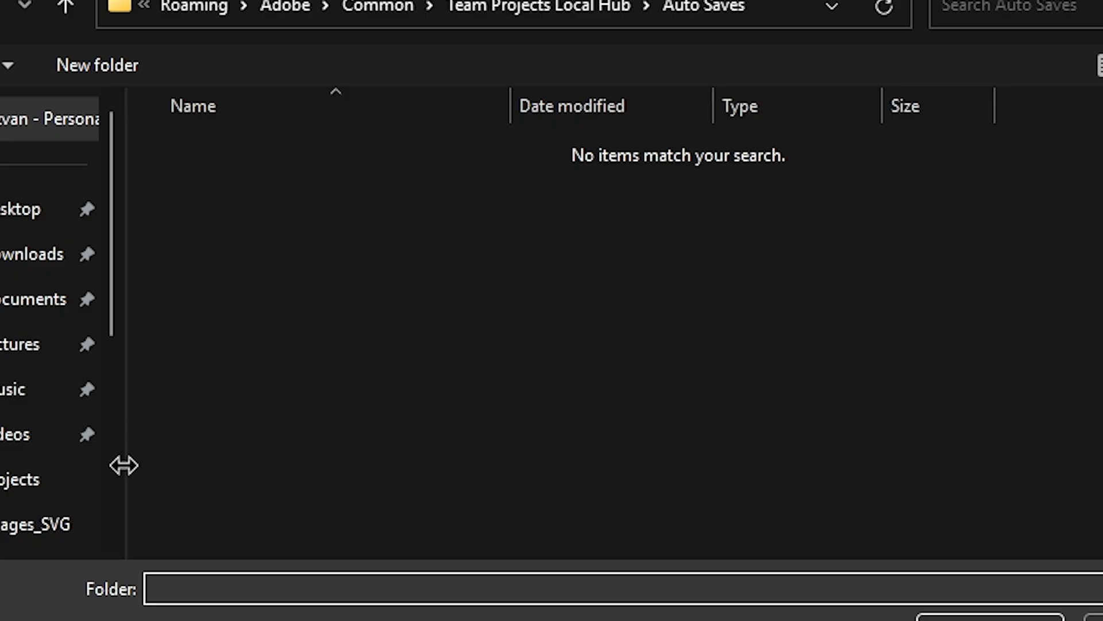
{"action": "scroll", "coordinate": [98, 473], "scroll_direction": "down", "scroll_amount": 5}
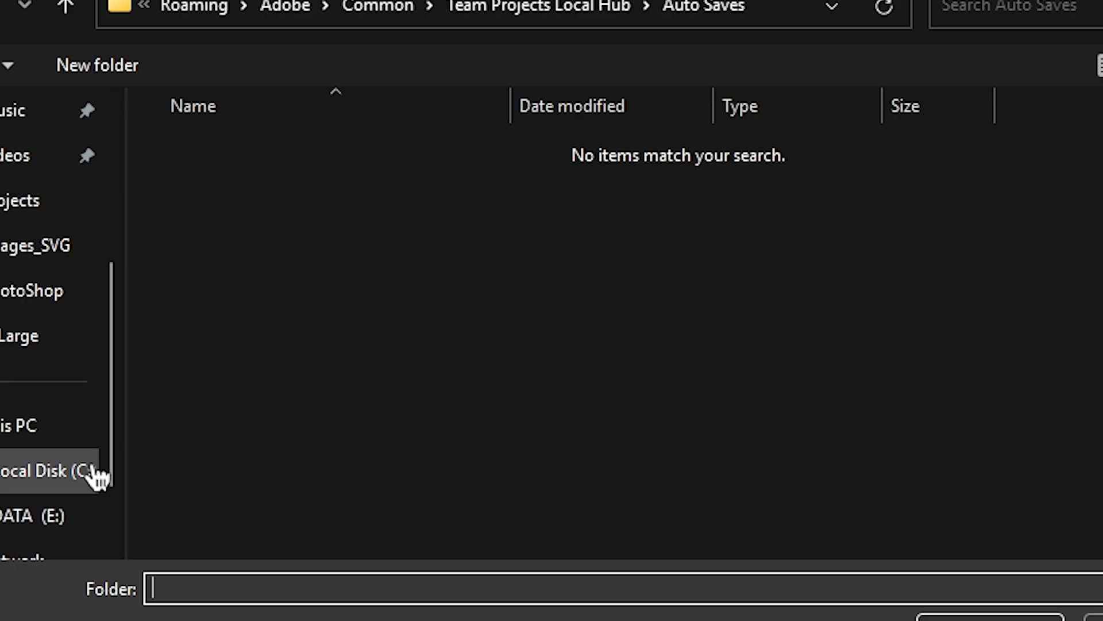
{"action": "left_click", "coordinate": [12, 483]}
{"action": "left_click", "coordinate": [35, 514]}
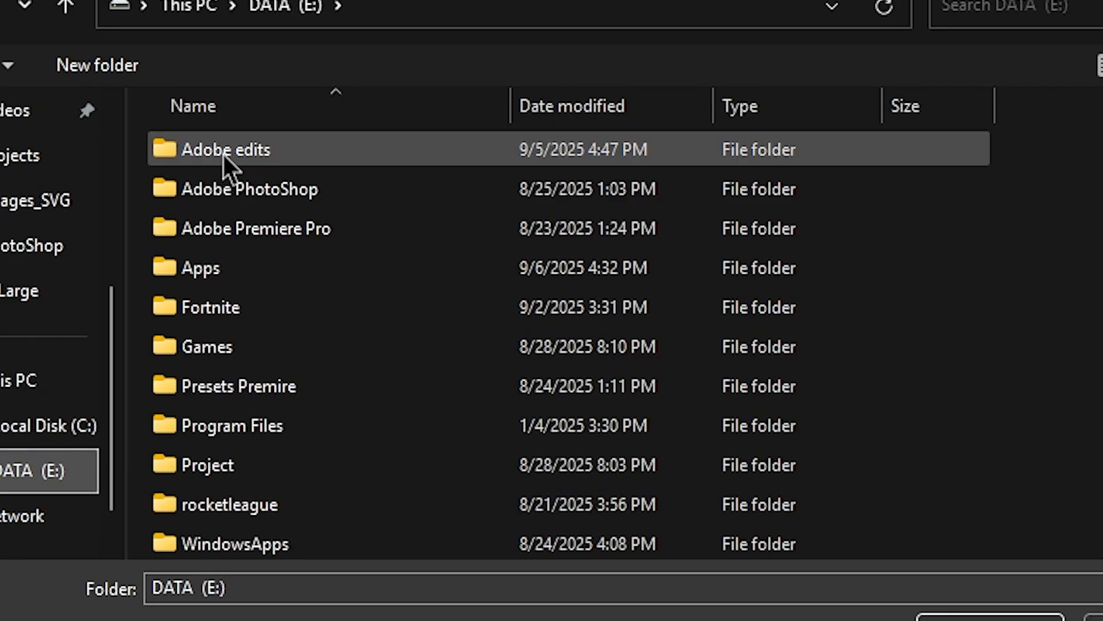
{"action": "double_click", "coordinate": [168, 154]}
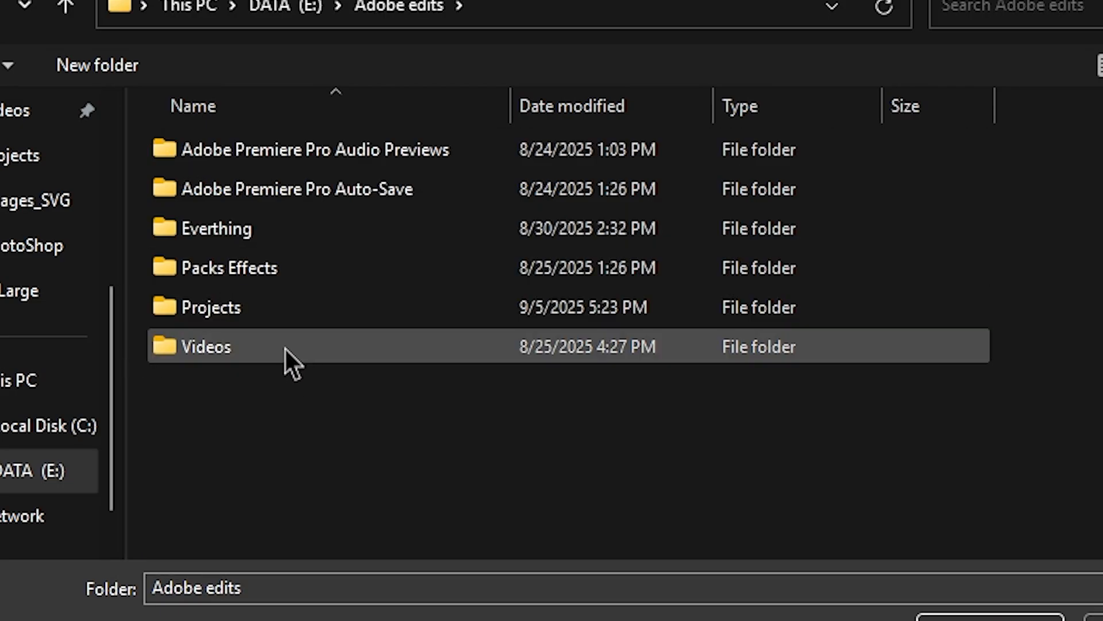
{"action": "double_click", "coordinate": [218, 310]}
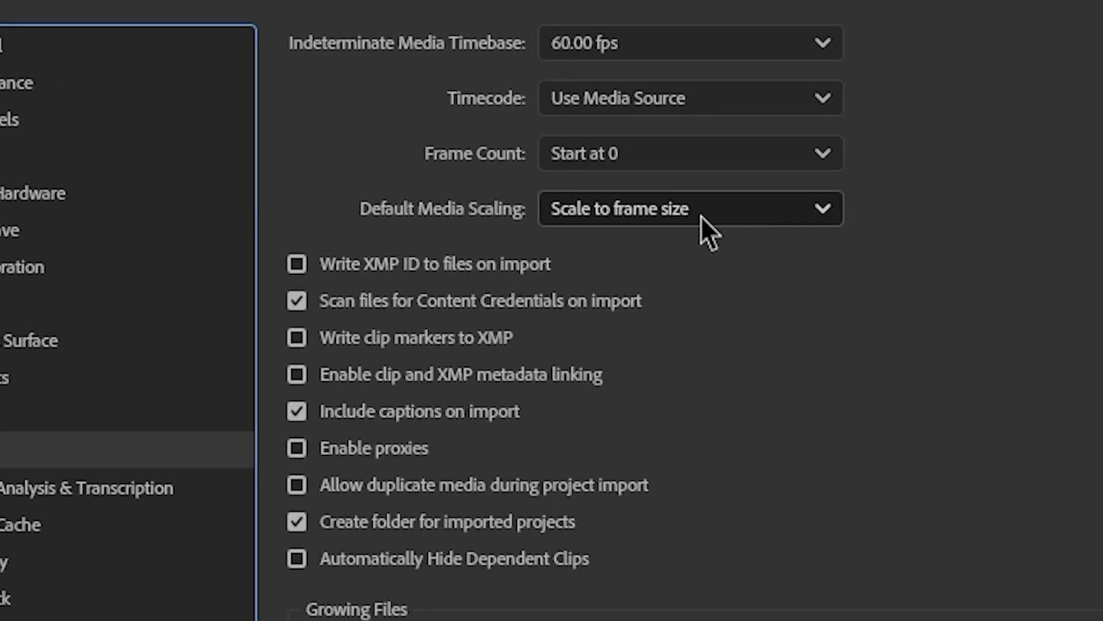
- Keep Default Media Scaling at Scale to frame size, then set Media Cache to delete oldest cache files when the cache exceeds its limit
{"action": "left_click", "coordinate": [1077, 16]}
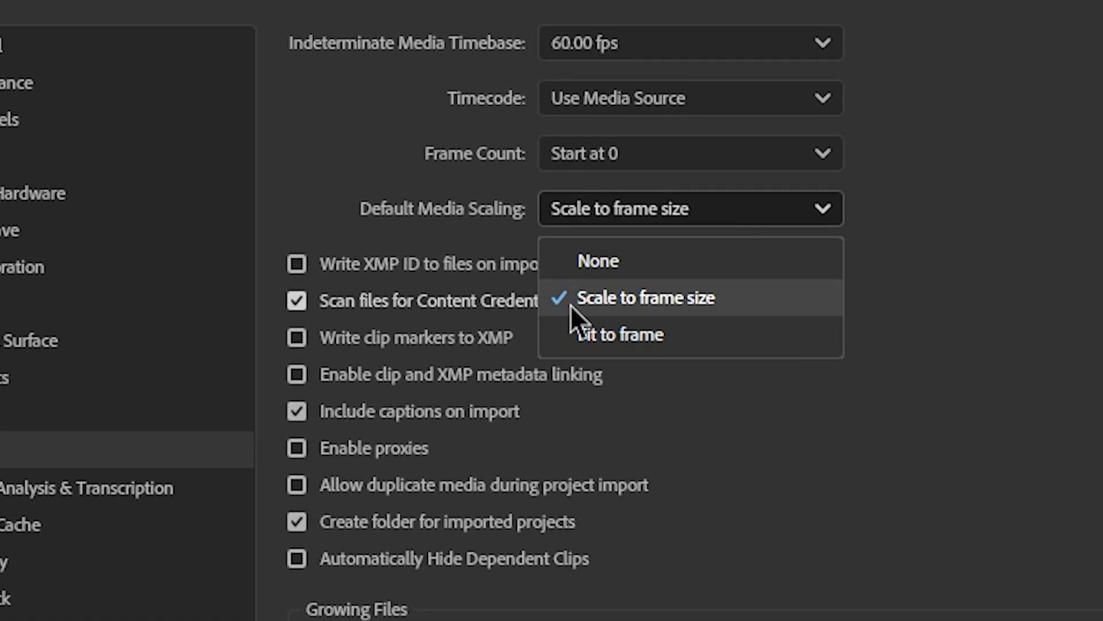
{"action": "left_click", "coordinate": [1035, 368]}
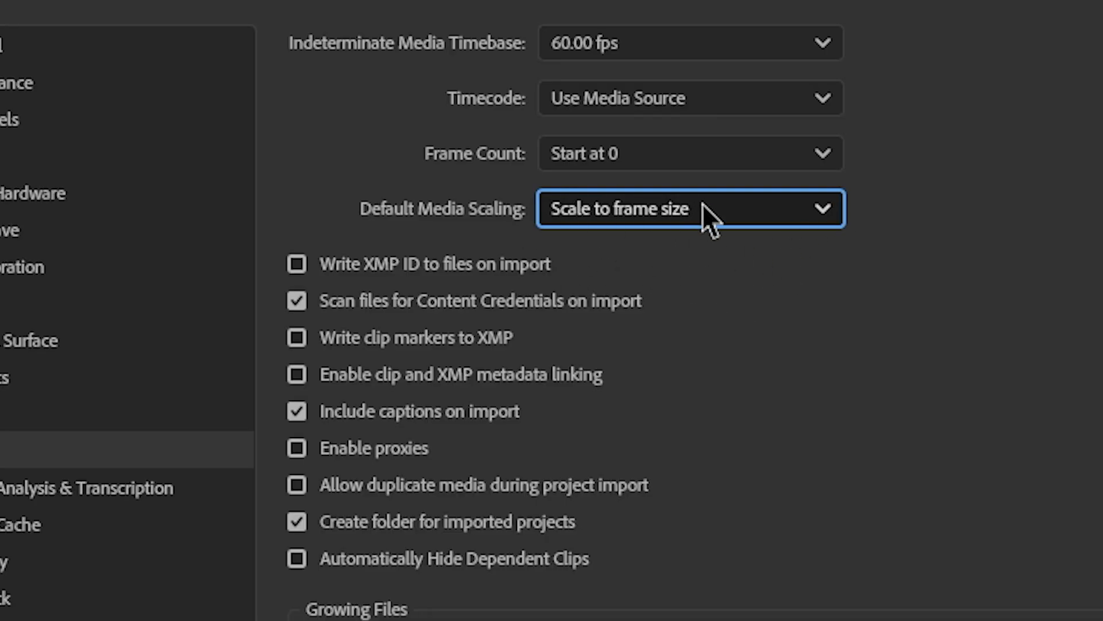
{"action": "left_click", "coordinate": [87, 488]}
{"action": "left_click", "coordinate": [35, 524]}
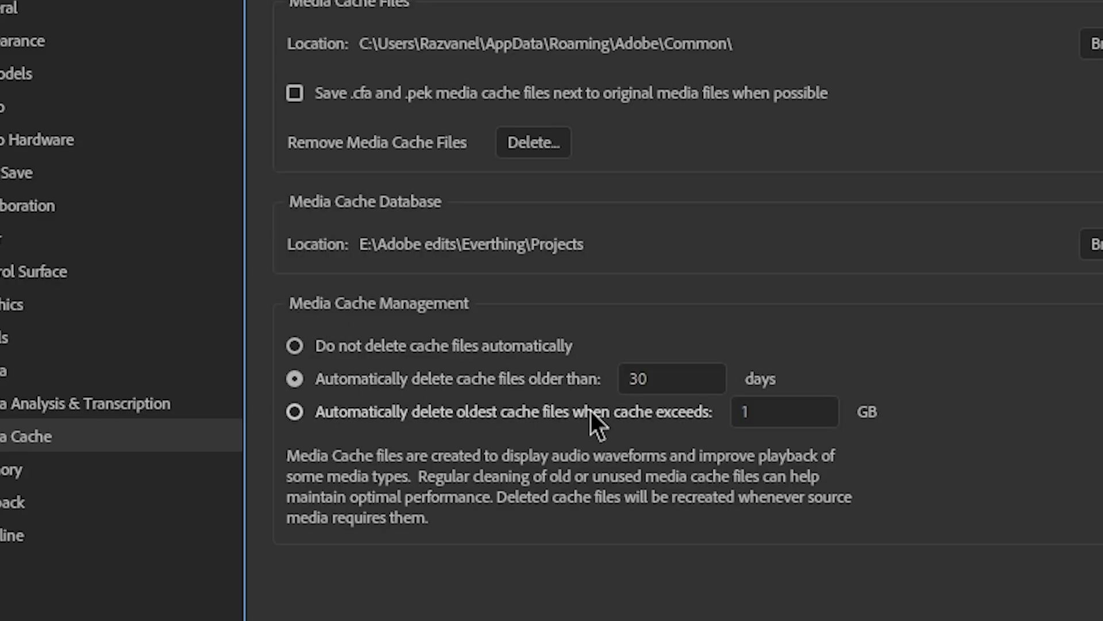
{"action": "left_click", "coordinate": [674, 398]}
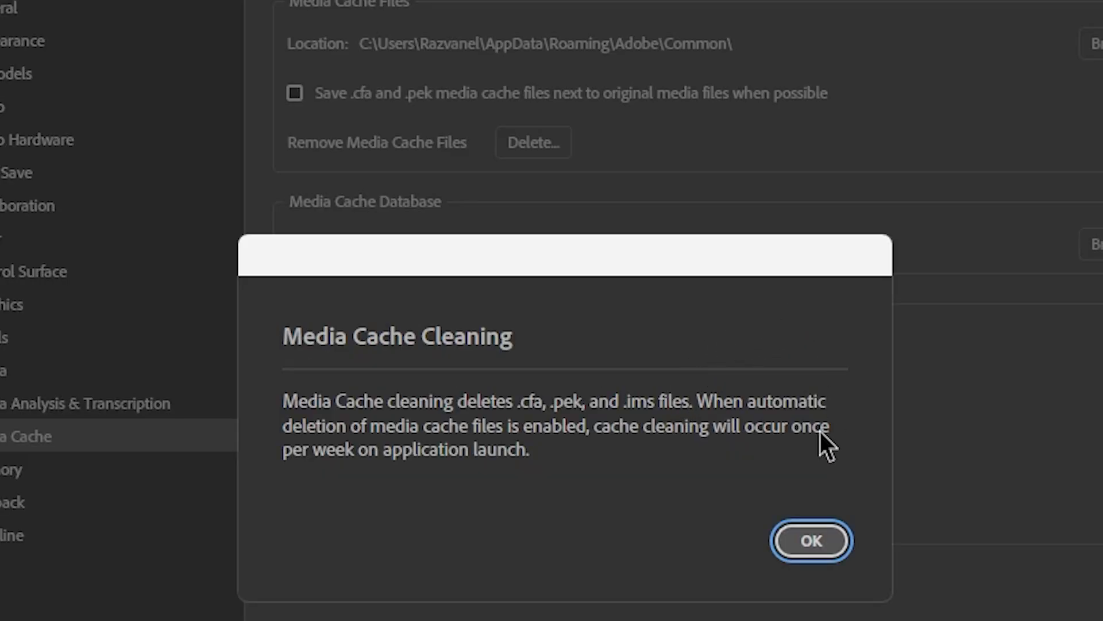
{"action": "left_click", "coordinate": [796, 543]}
{"action": "left_click", "coordinate": [665, 380]}
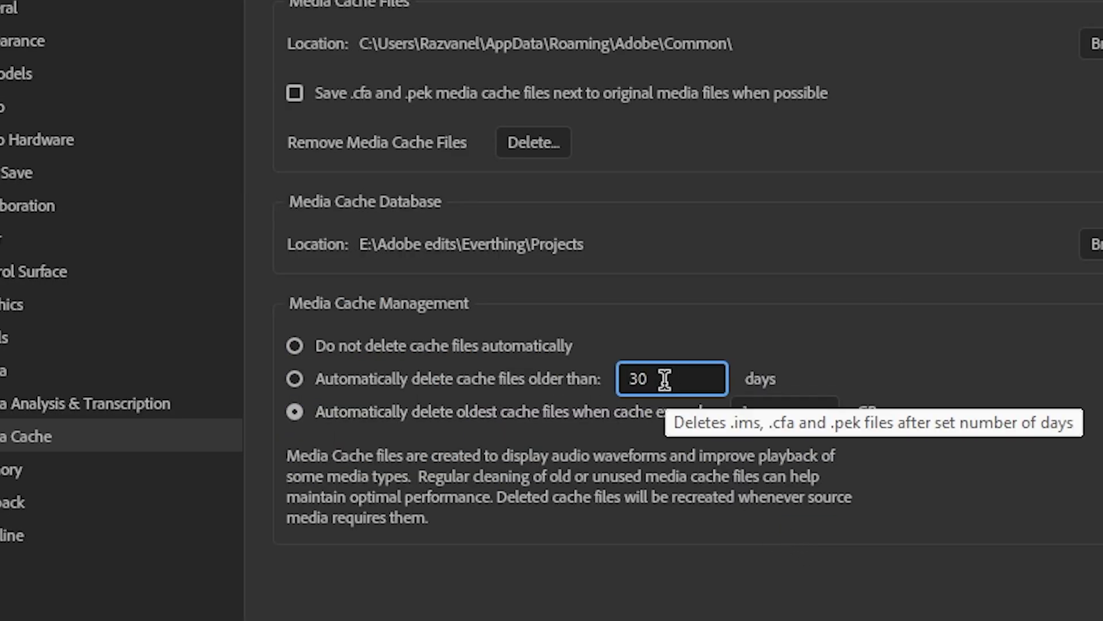
{"action": "left_click_drag", "start_coordinate": [665, 379], "coordinate": [727, 374]}
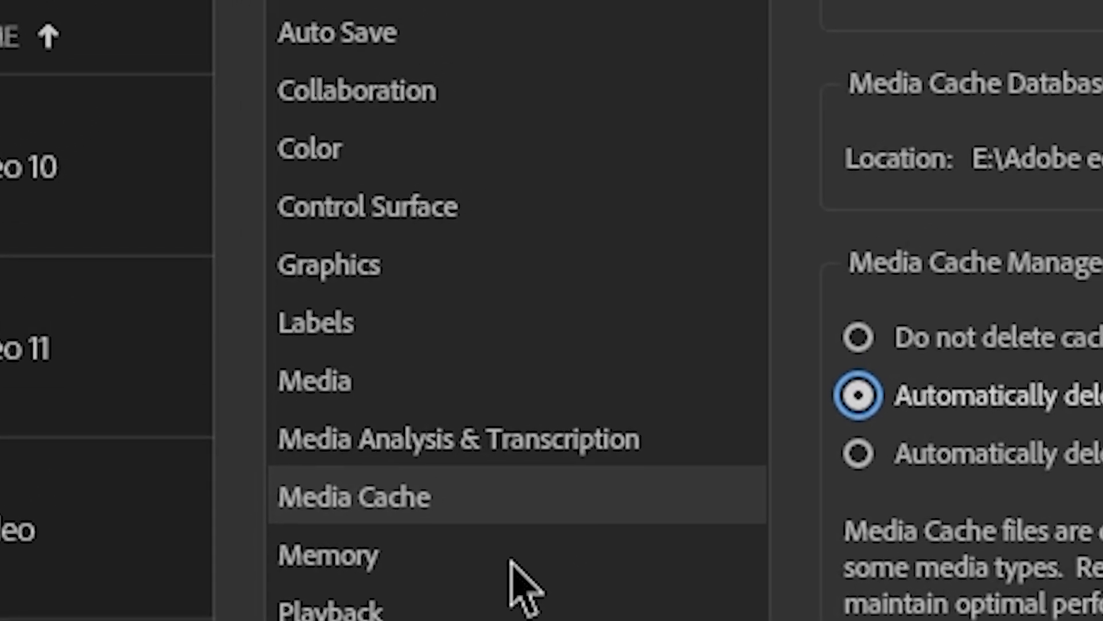
- In Timeline preferences, set the audio transition default duration to 2 frames, review the playback auto-scrolling options, and close Preferences
{"action": "left_click", "coordinate": [97, 471]}
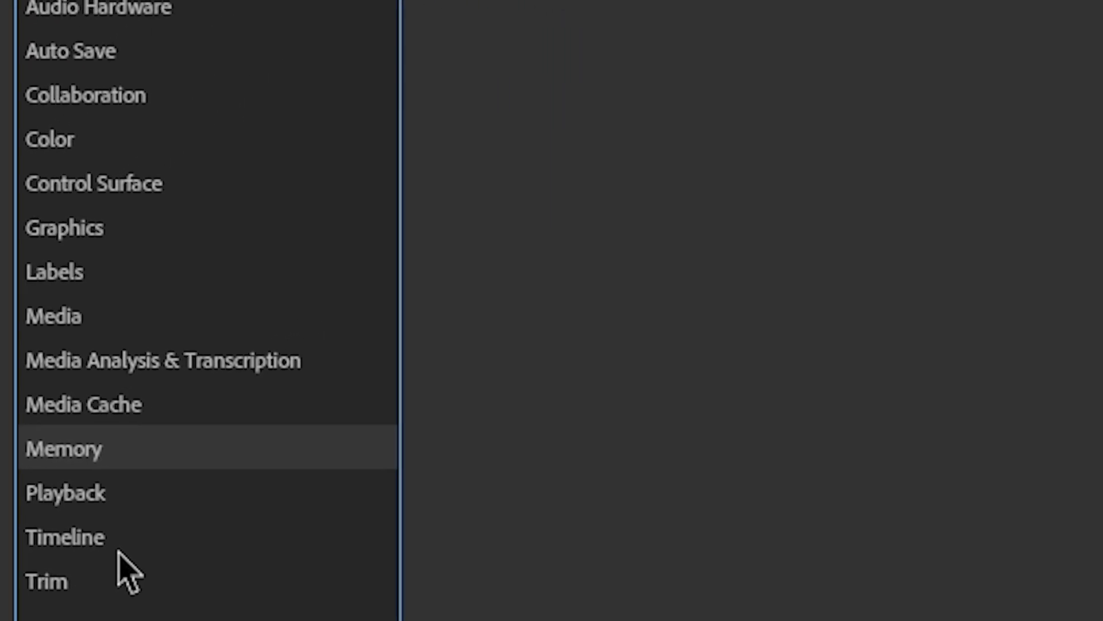
{"action": "left_click", "coordinate": [119, 535]}
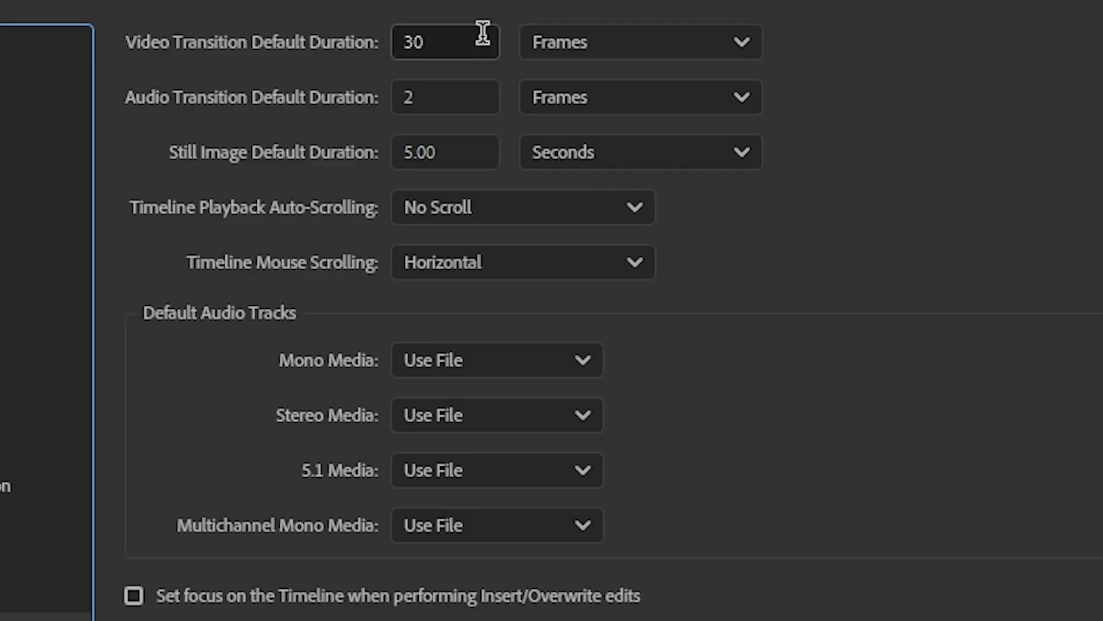
{"action": "left_click", "coordinate": [470, 30]}
{"action": "left_click", "coordinate": [475, 6]}
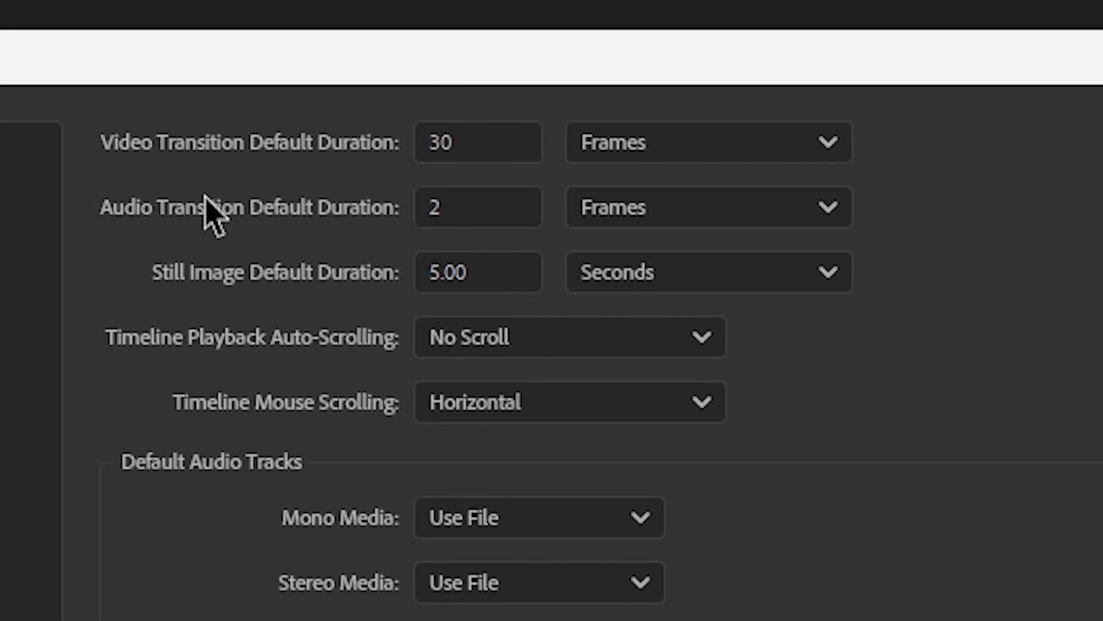
{"action": "type", "text": "2"}
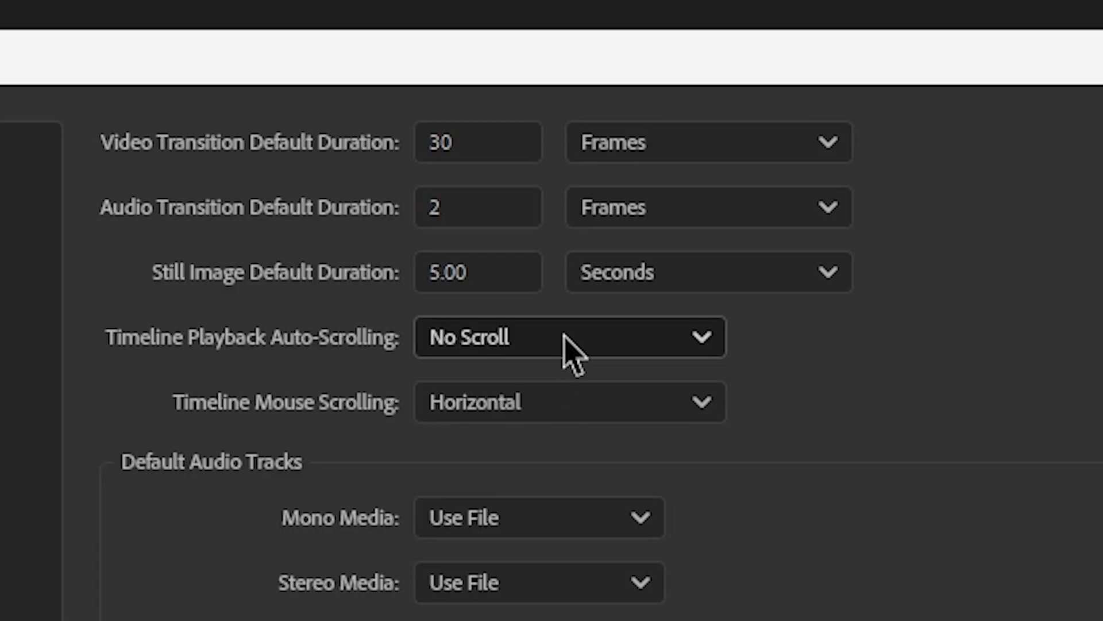
{"action": "left_click", "coordinate": [571, 349]}
{"action": "left_click", "coordinate": [571, 348]}
{"action": "left_click", "coordinate": [615, 349]}
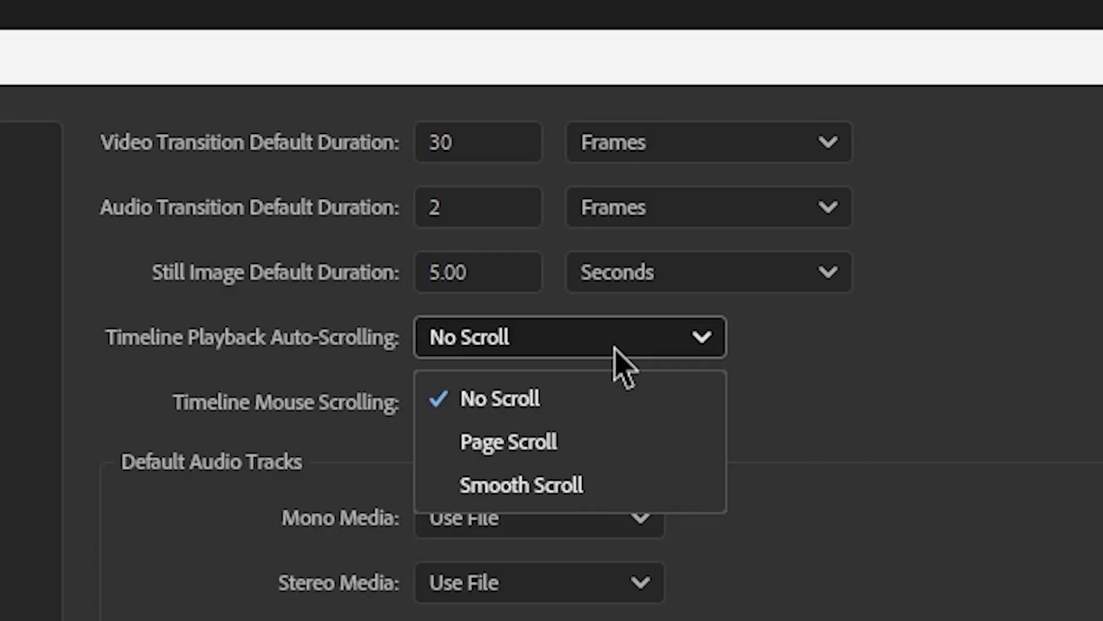
{"action": "left_click", "coordinate": [754, 465]}
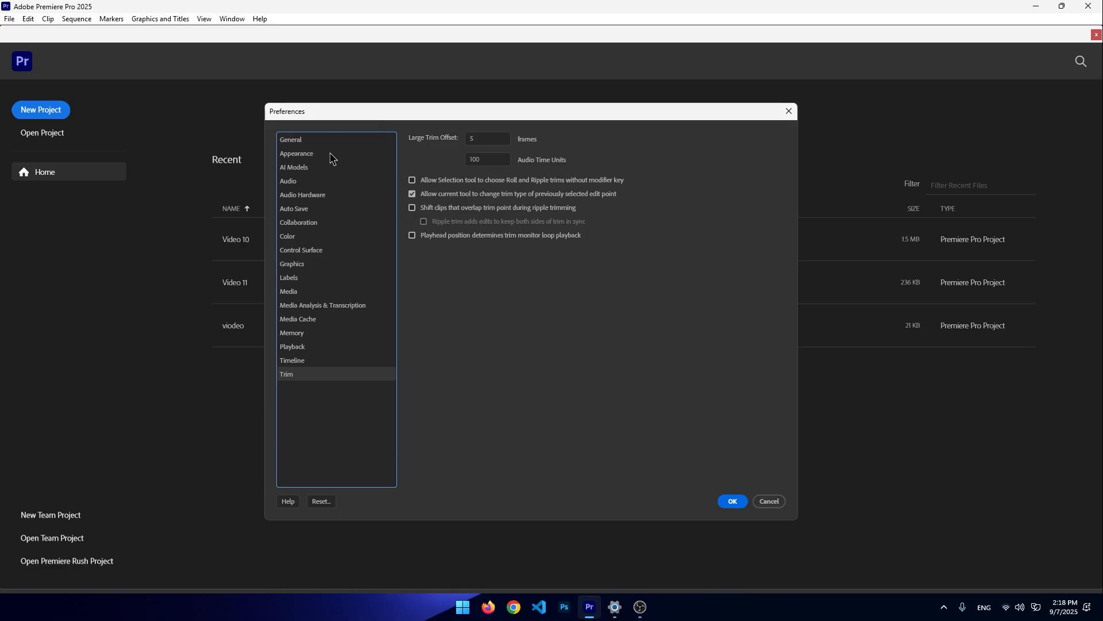
{"action": "left_click", "coordinate": [762, 502]}
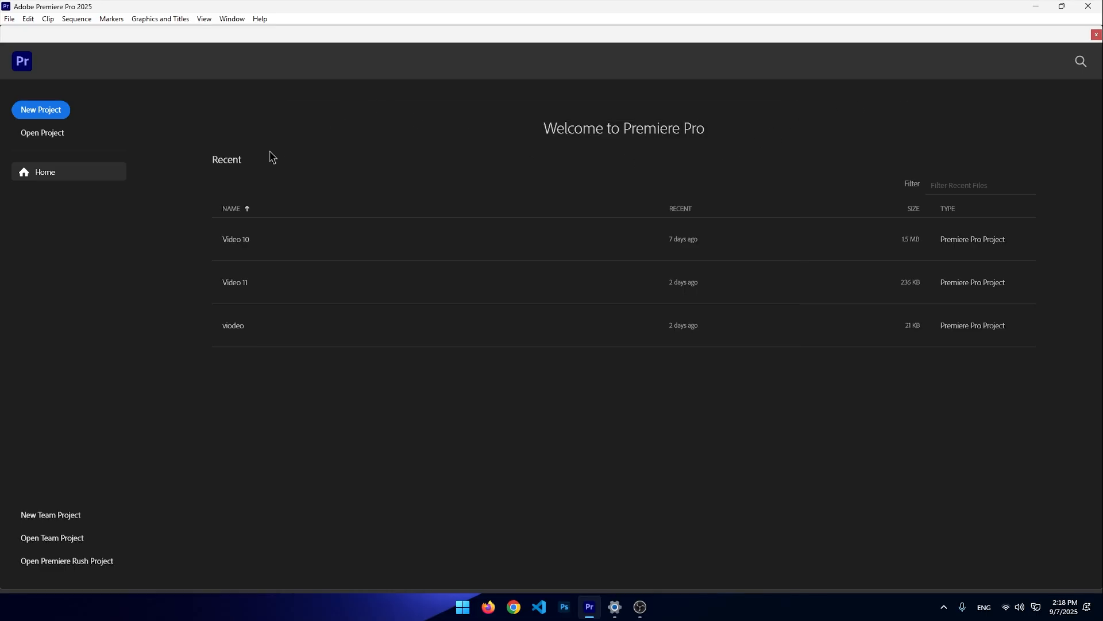
- Create a new project named Tuturial in E:\Adobe edits\Projects and switch to the Edit workspace
{"action": "left_click", "coordinate": [31, 111]}
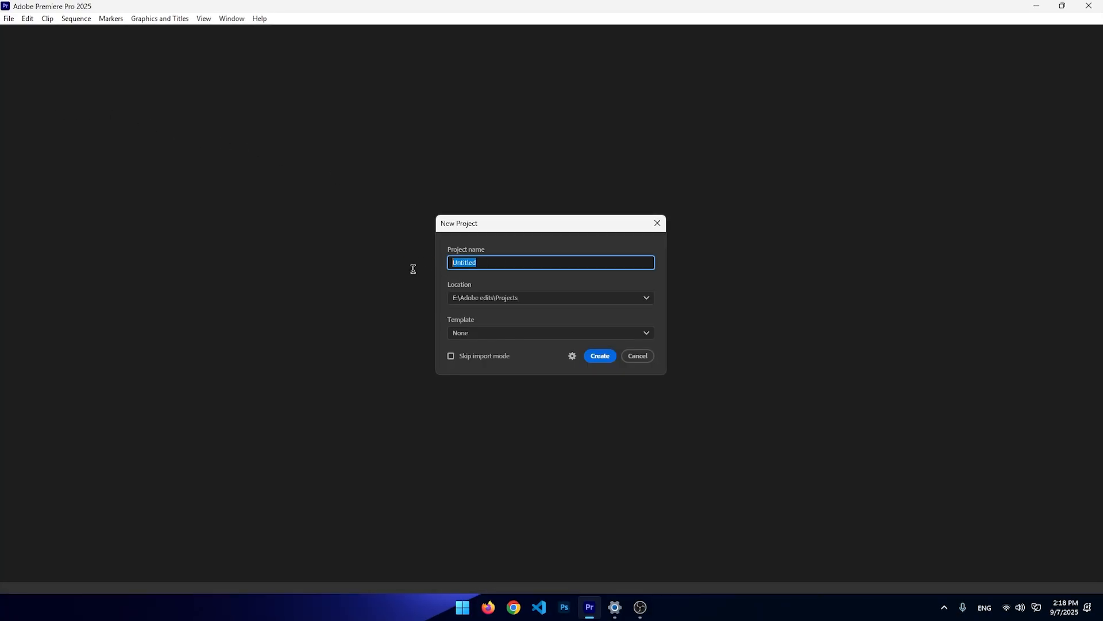
{"action": "key", "text": "BackSpace"}
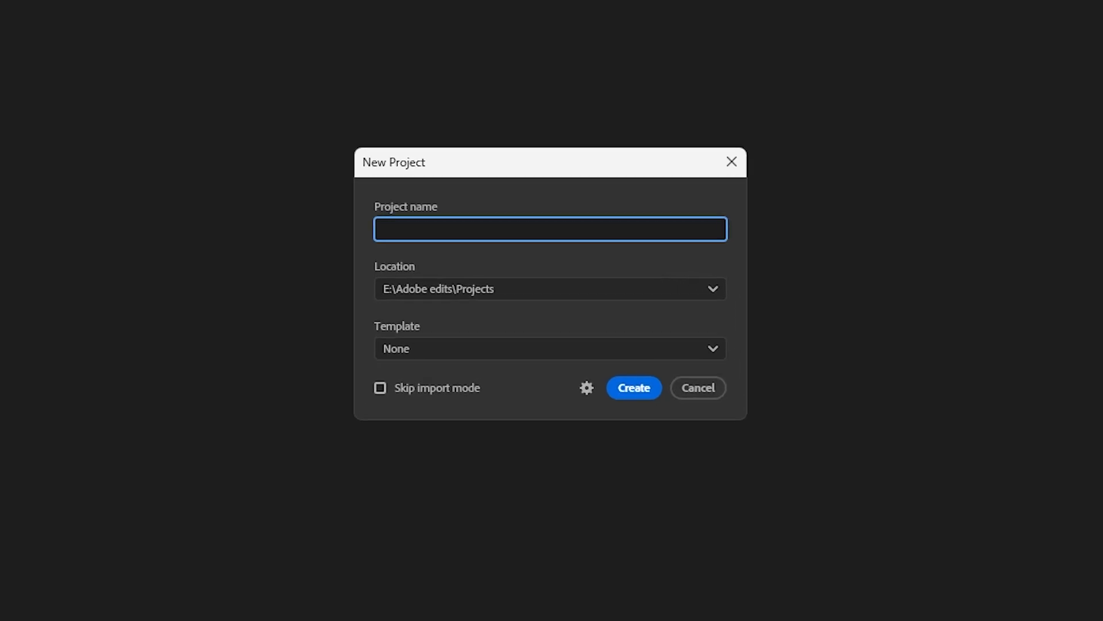
{"action": "type", "text": "Tutua"}
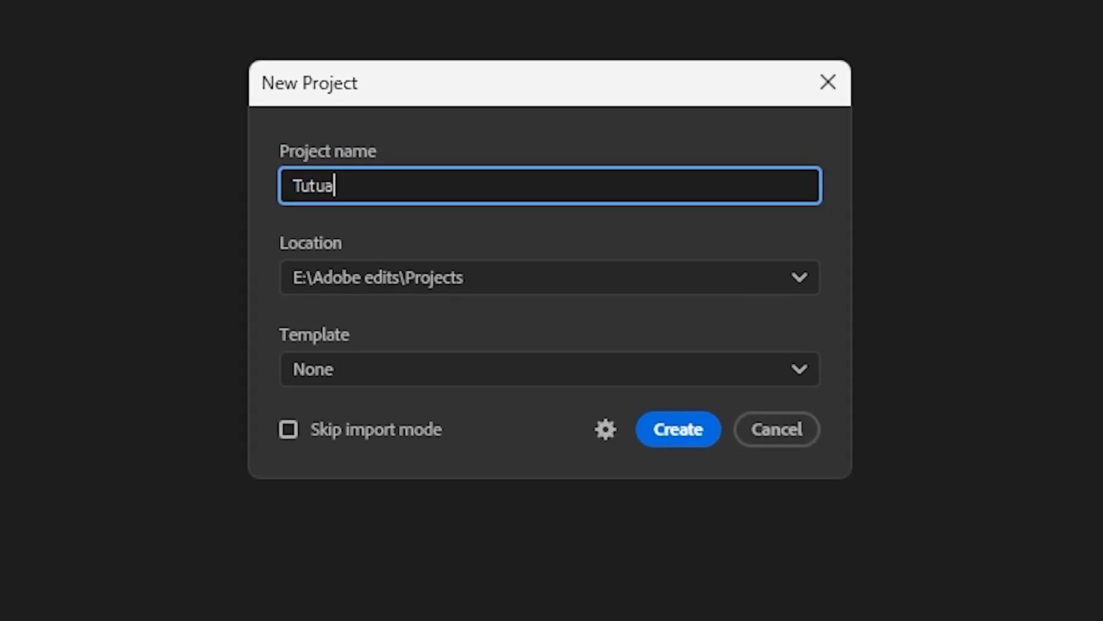
{"action": "key", "text": "BackSpace"}
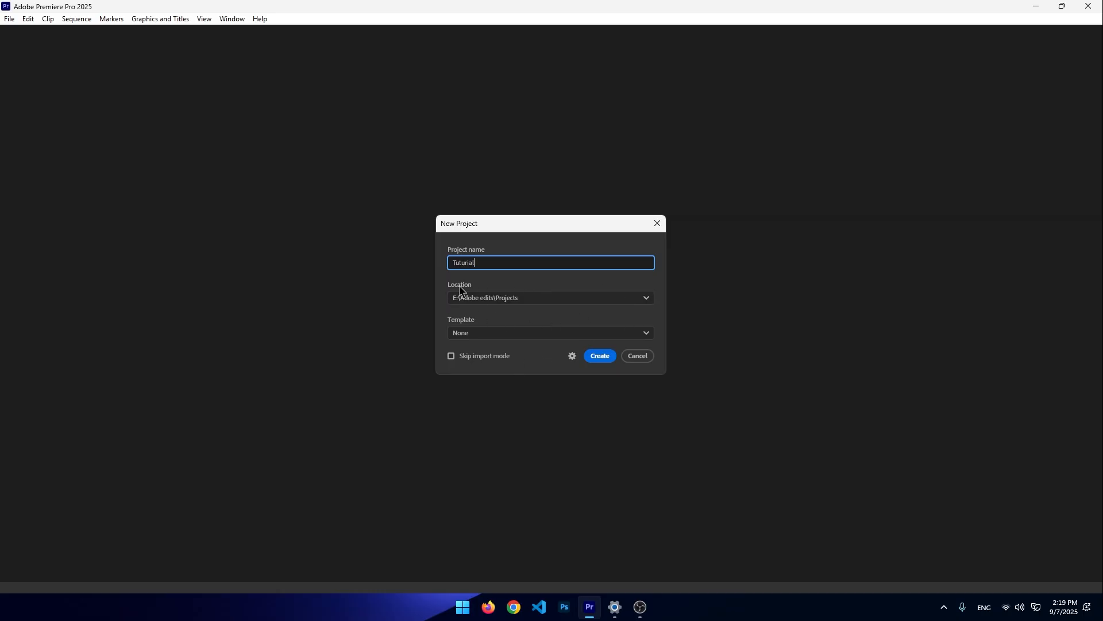
{"action": "left_click", "coordinate": [623, 308]}
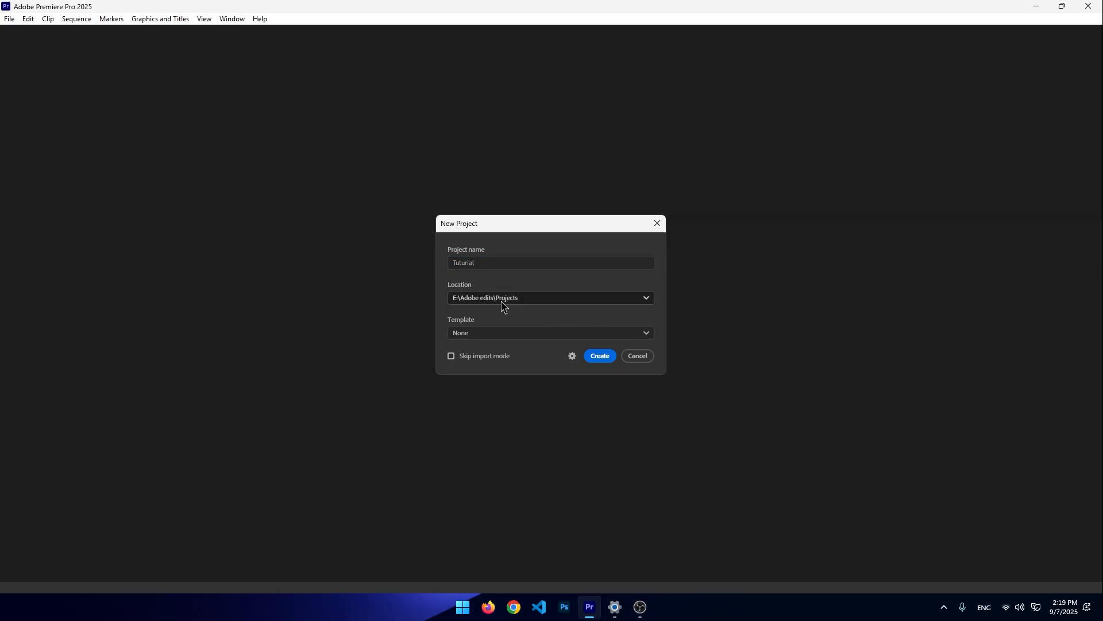
{"action": "left_click", "coordinate": [609, 361]}
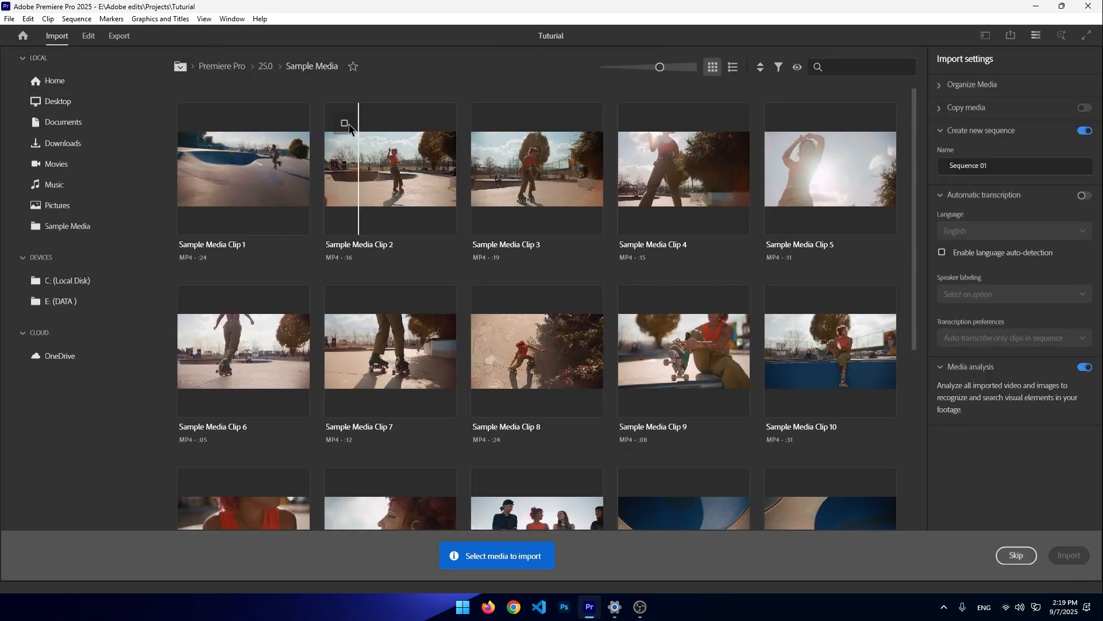
{"action": "left_click", "coordinate": [89, 36]}
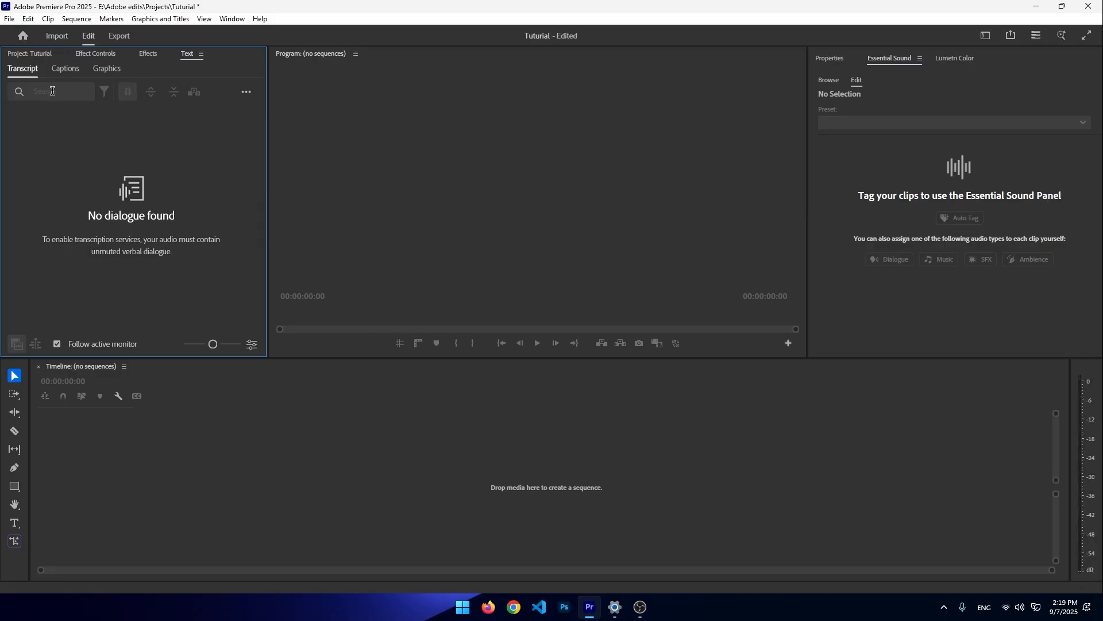
{"action": "left_click", "coordinate": [884, 439]}
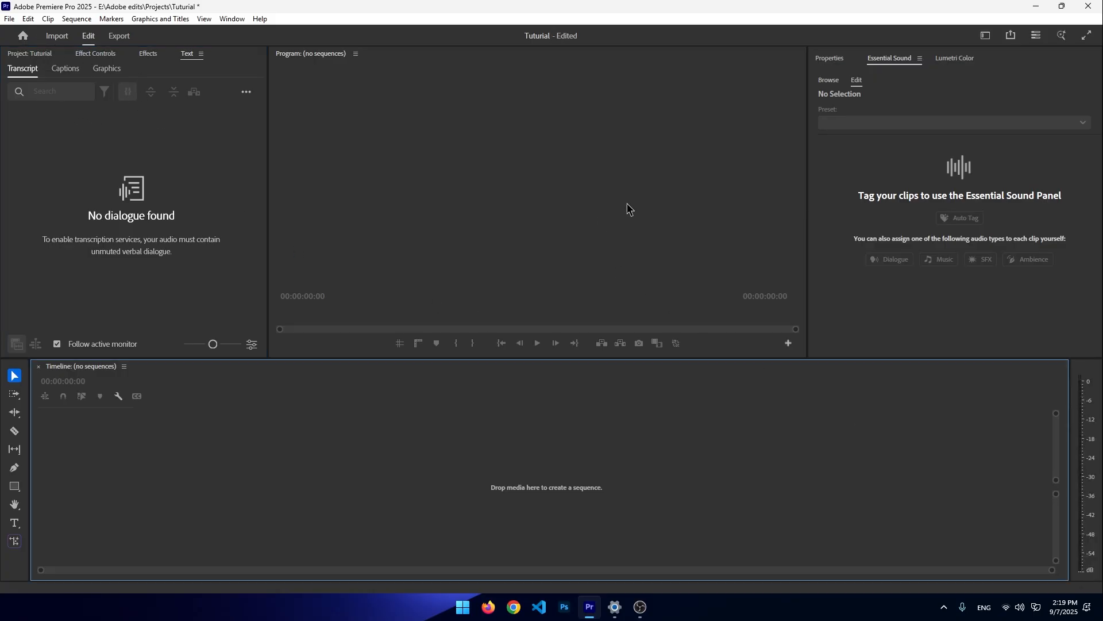
- Try resizing the Essential Sound panel group by moving its border, returning it to about its original width
{"action": "left_click", "coordinate": [708, 221]}
{"action": "left_click", "coordinate": [852, 208]}
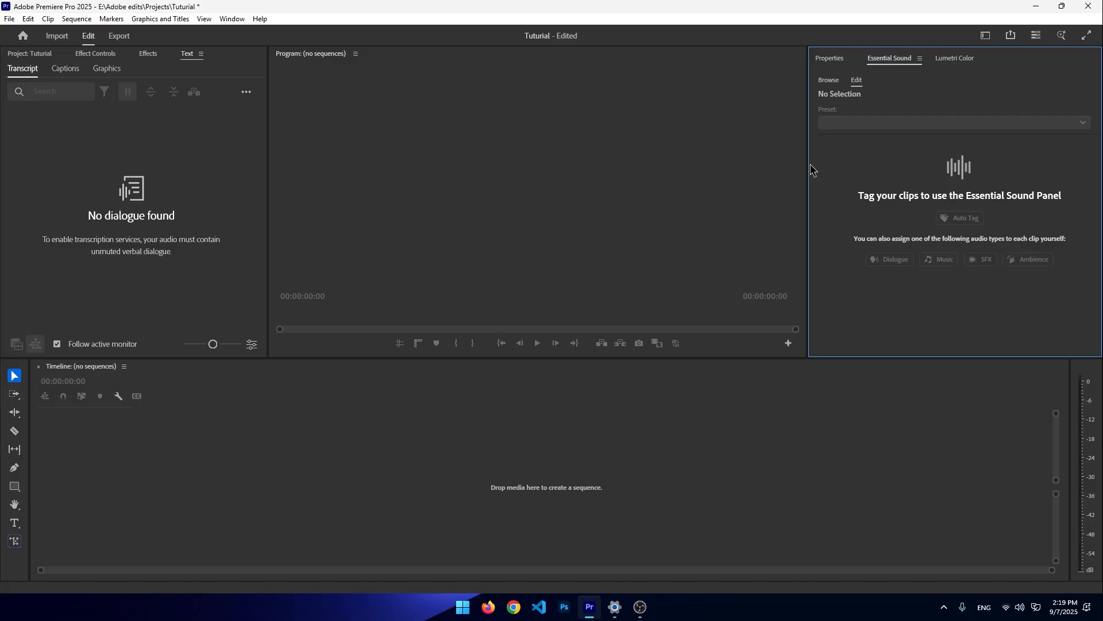
{"action": "left_click_drag", "start_coordinate": [809, 166], "coordinate": [988, 146]}
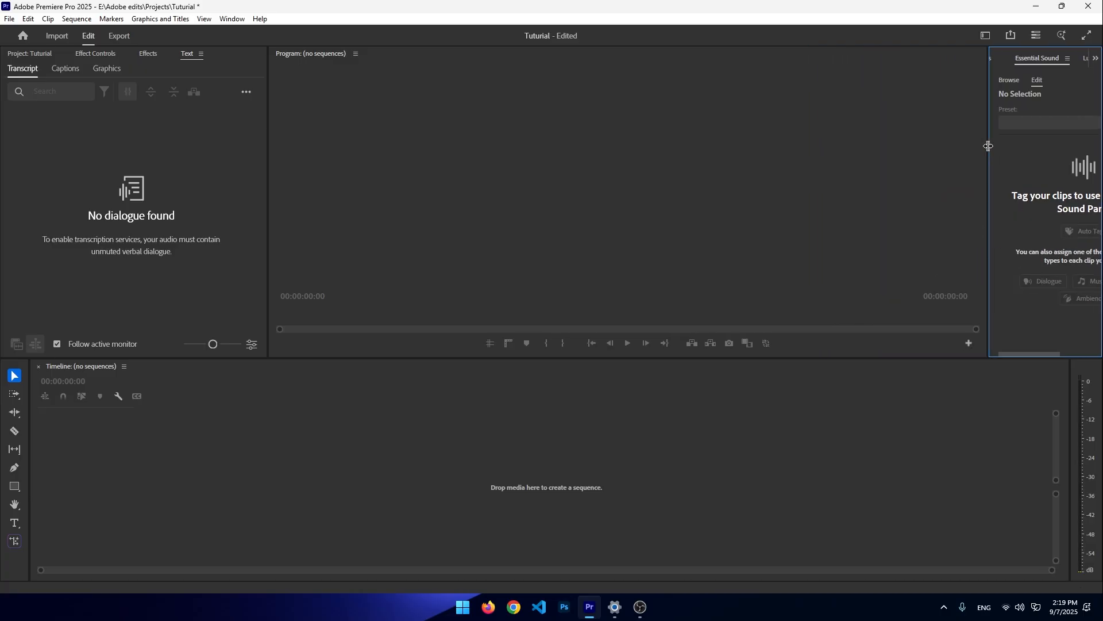
{"action": "left_click_drag", "start_coordinate": [989, 146], "coordinate": [840, 147]}
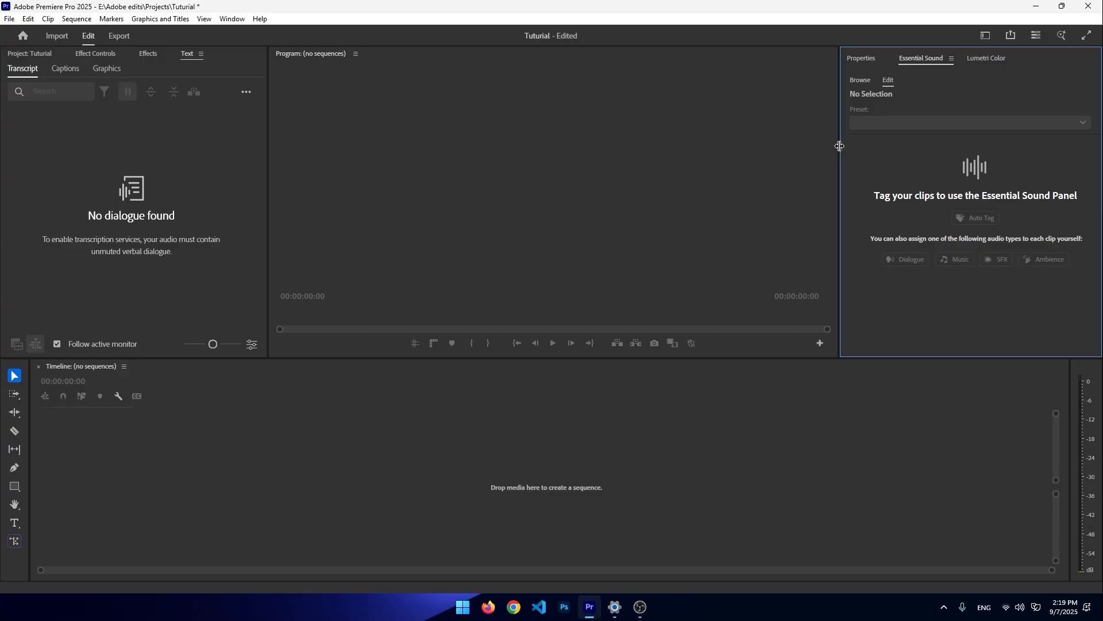
{"action": "left_click_drag", "start_coordinate": [839, 146], "coordinate": [812, 148]}
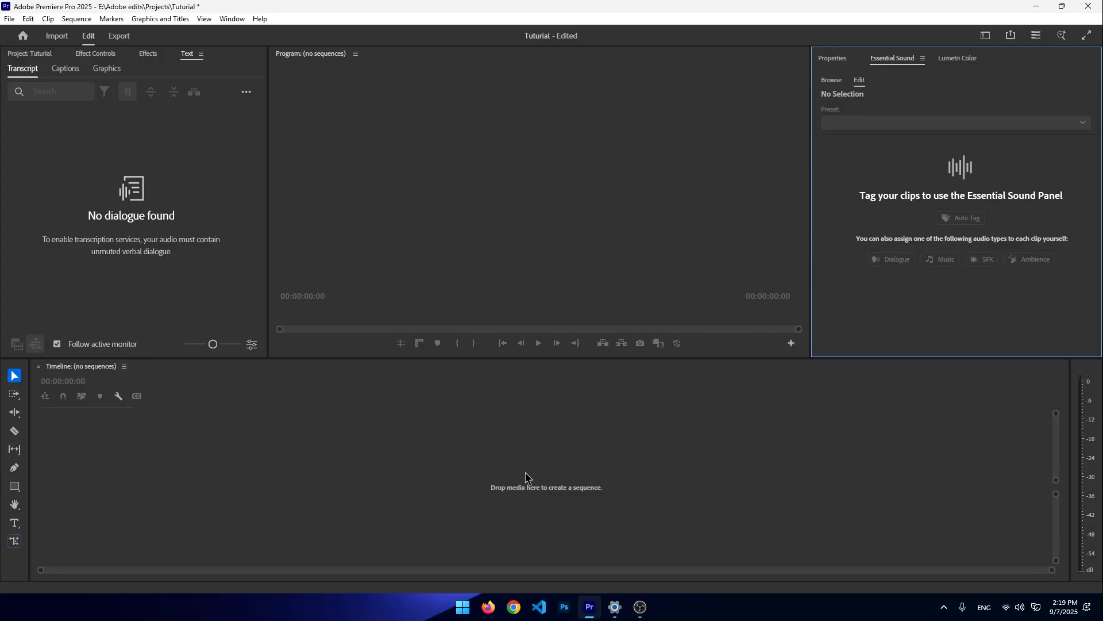
- Browse the Project, Effect Controls, Effects and Text panels, briefly expanding the Effects Presets folder
{"action": "left_click", "coordinate": [674, 529]}
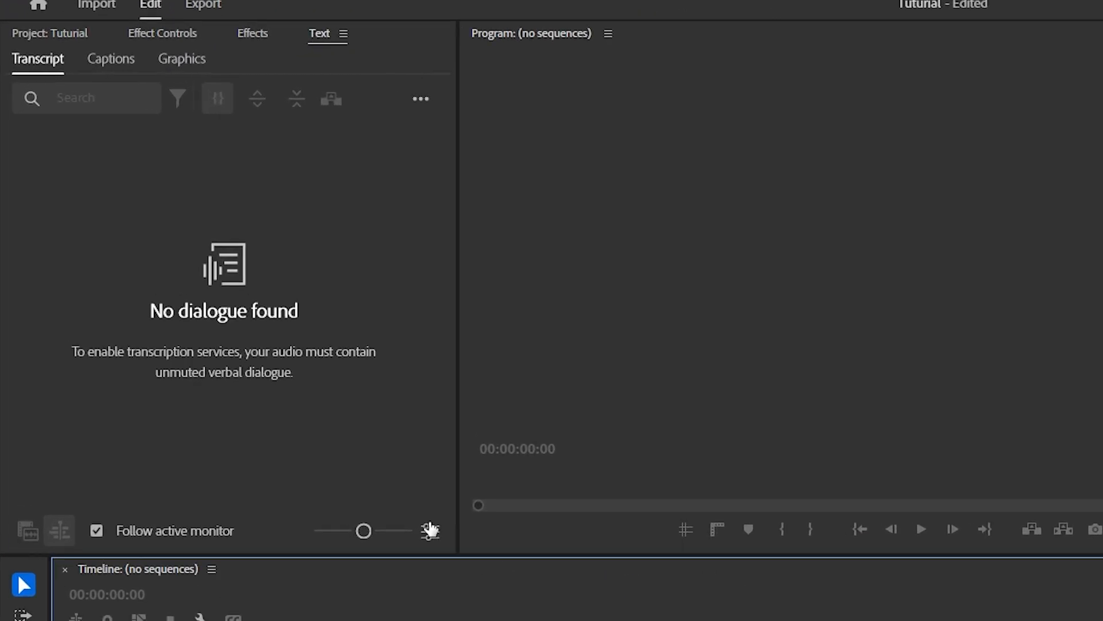
{"action": "left_click", "coordinate": [212, 261]}
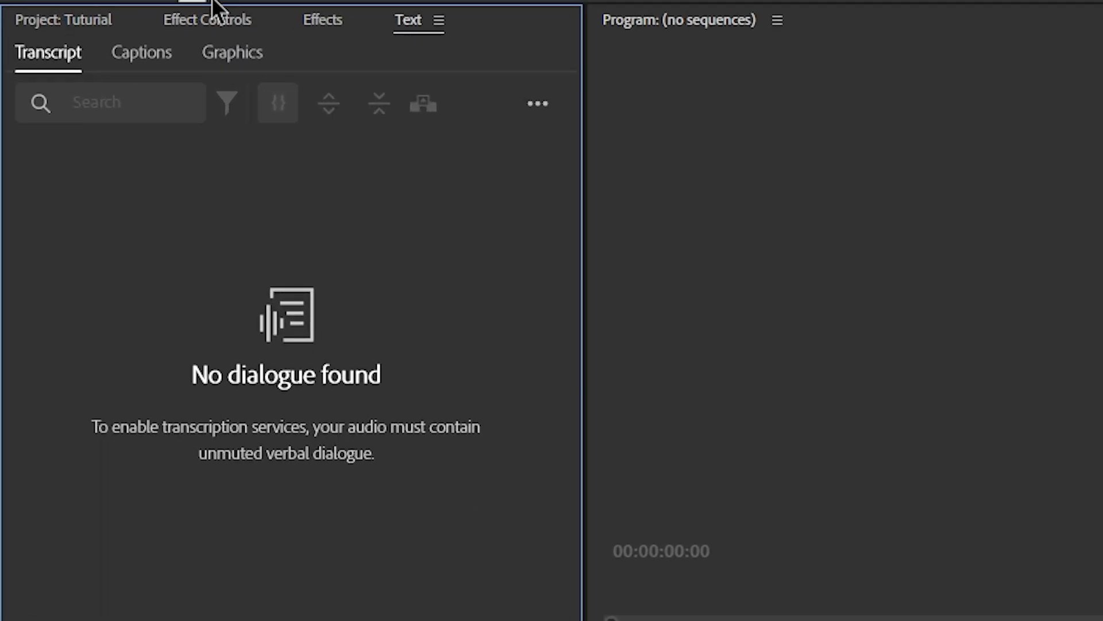
{"action": "left_click", "coordinate": [26, 23]}
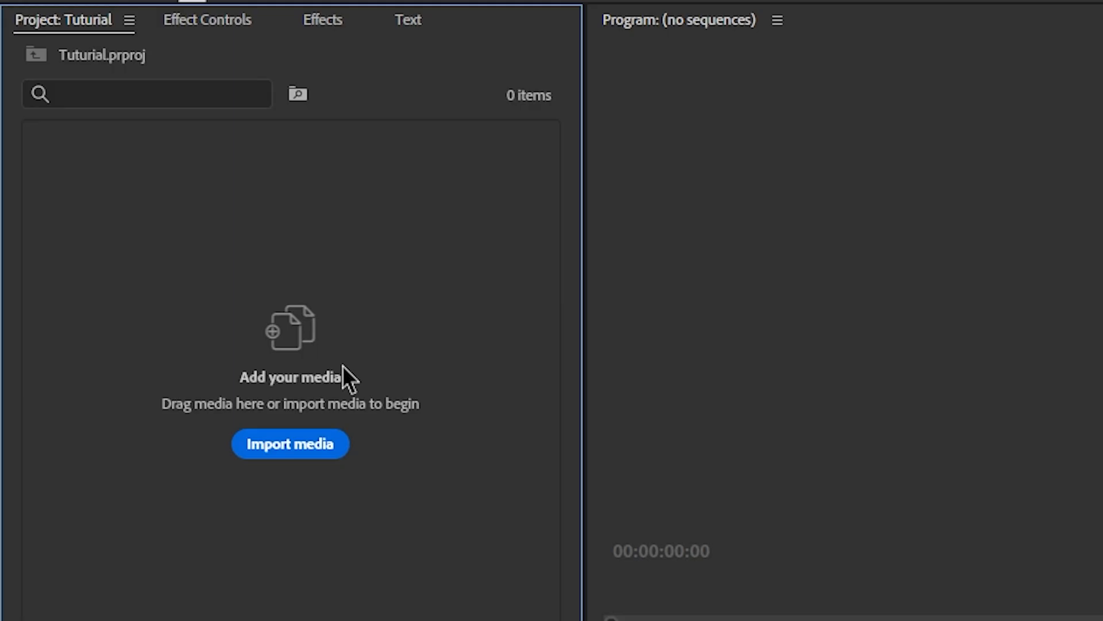
{"action": "left_click", "coordinate": [205, 23]}
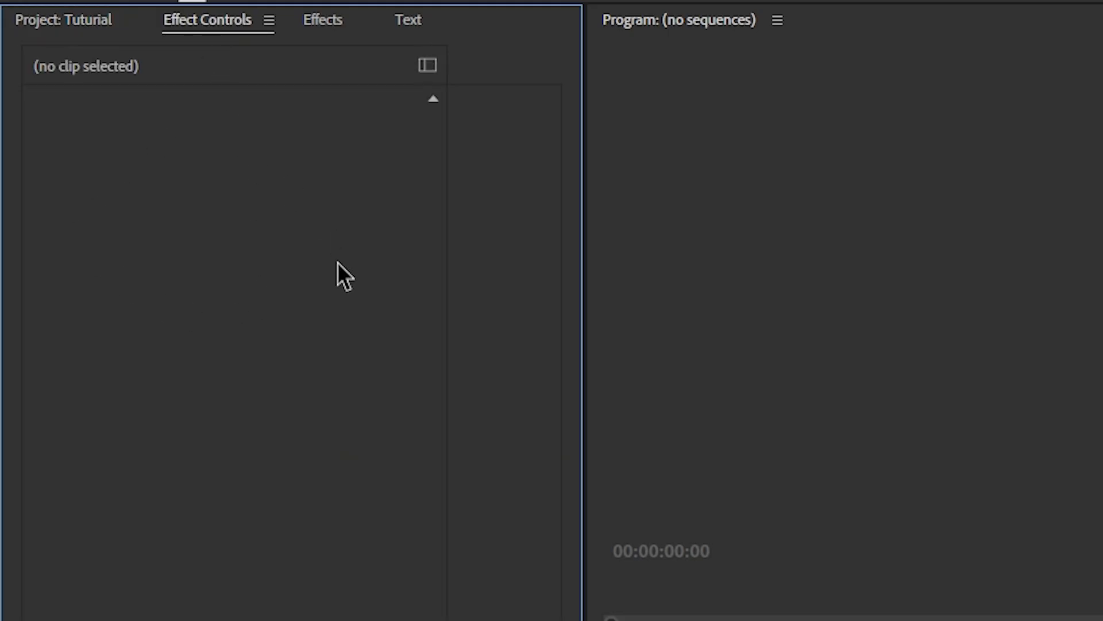
{"action": "left_click", "coordinate": [310, 21]}
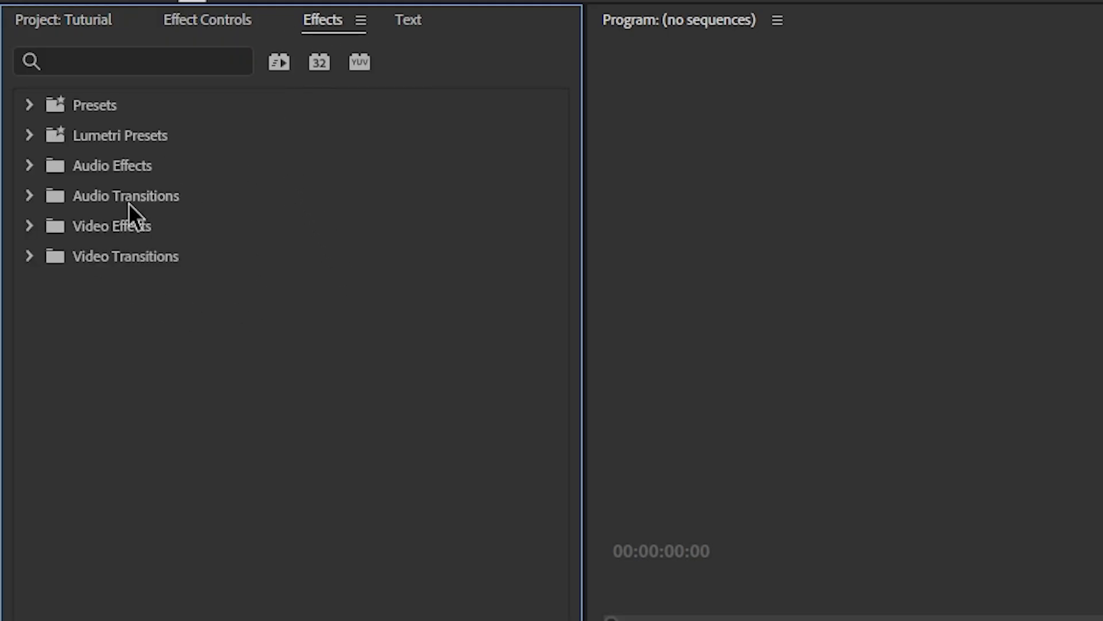
{"action": "left_click", "coordinate": [29, 106]}
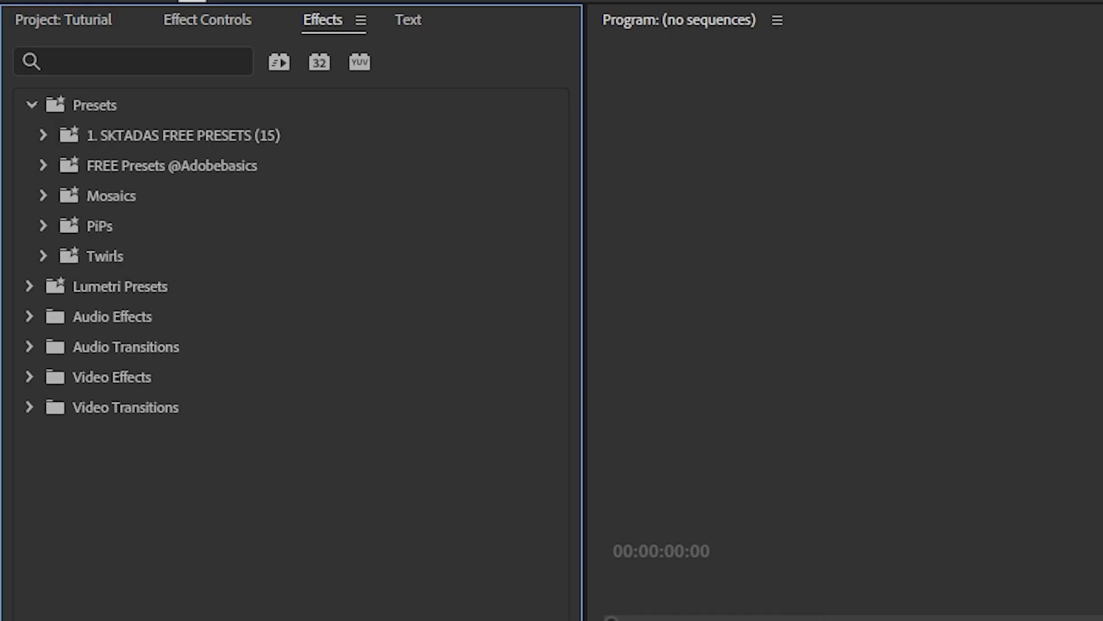
{"action": "left_click", "coordinate": [31, 106]}
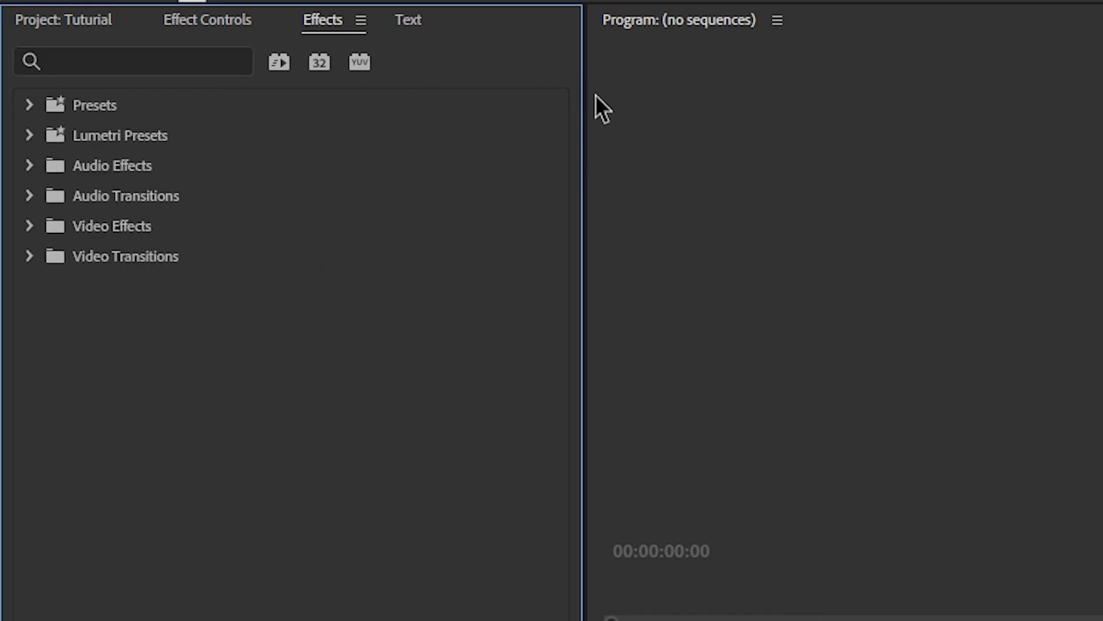
{"action": "left_click", "coordinate": [408, 20]}
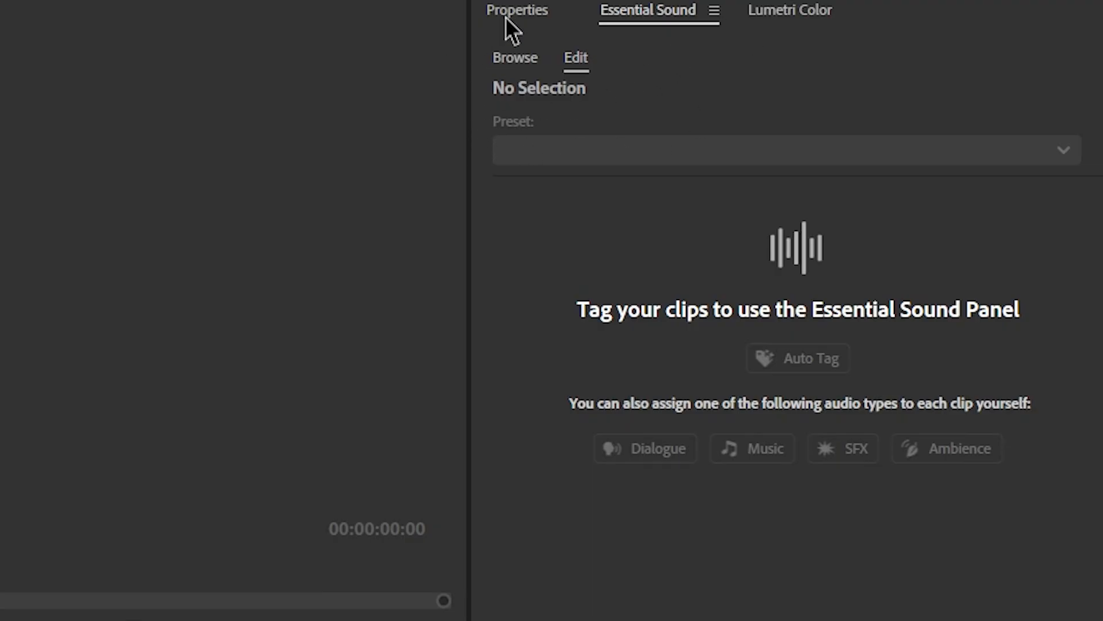
- Switch the right panel group to Properties and open the Window menu to review the available panels
{"action": "left_click", "coordinate": [518, 10]}
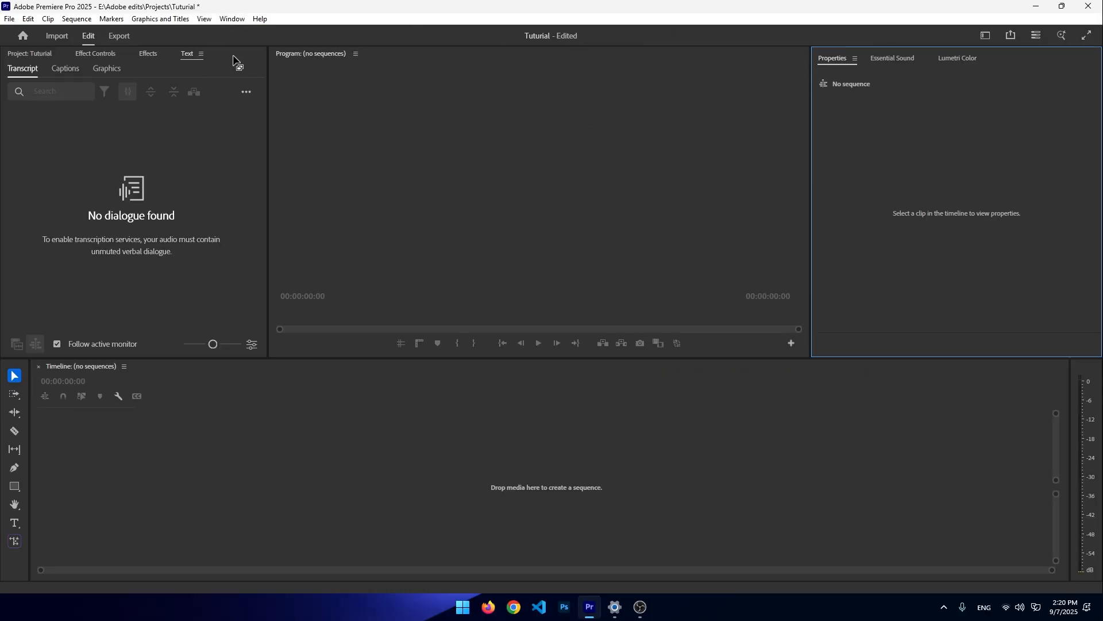
{"action": "left_click", "coordinate": [233, 20]}
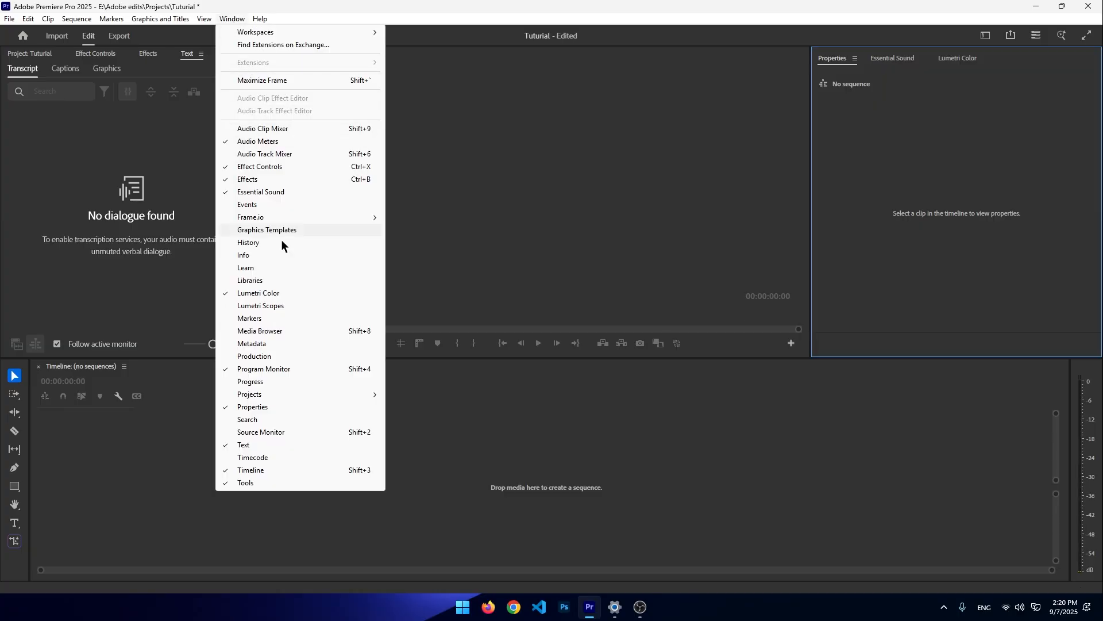
{"action": "left_click", "coordinate": [52, 179]}
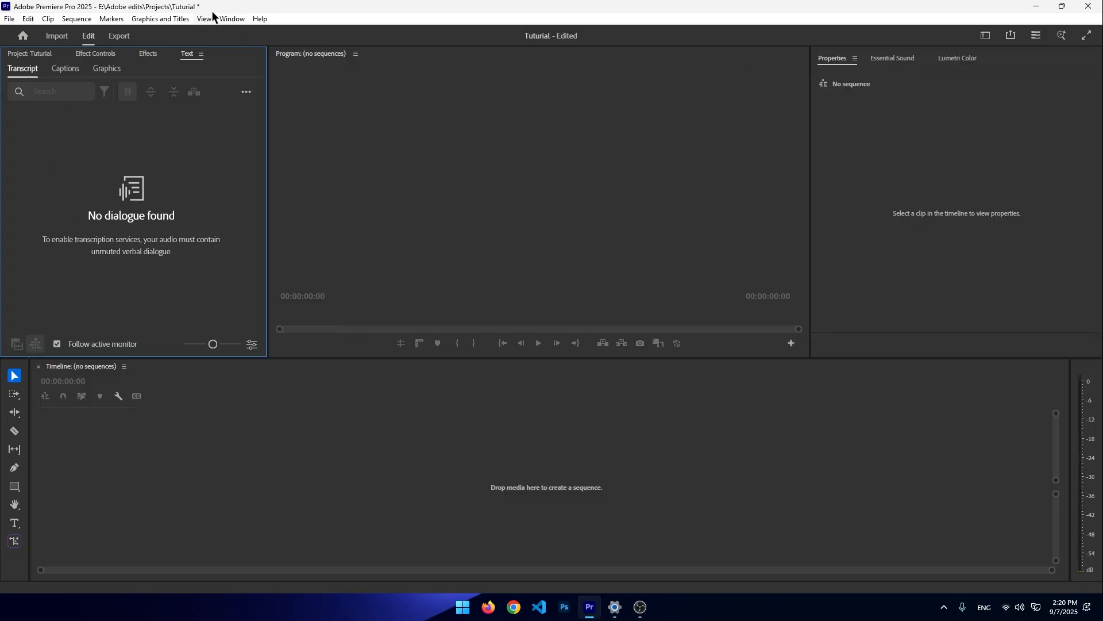
{"action": "left_click", "coordinate": [552, 192]}
{"action": "left_click", "coordinate": [966, 169]}
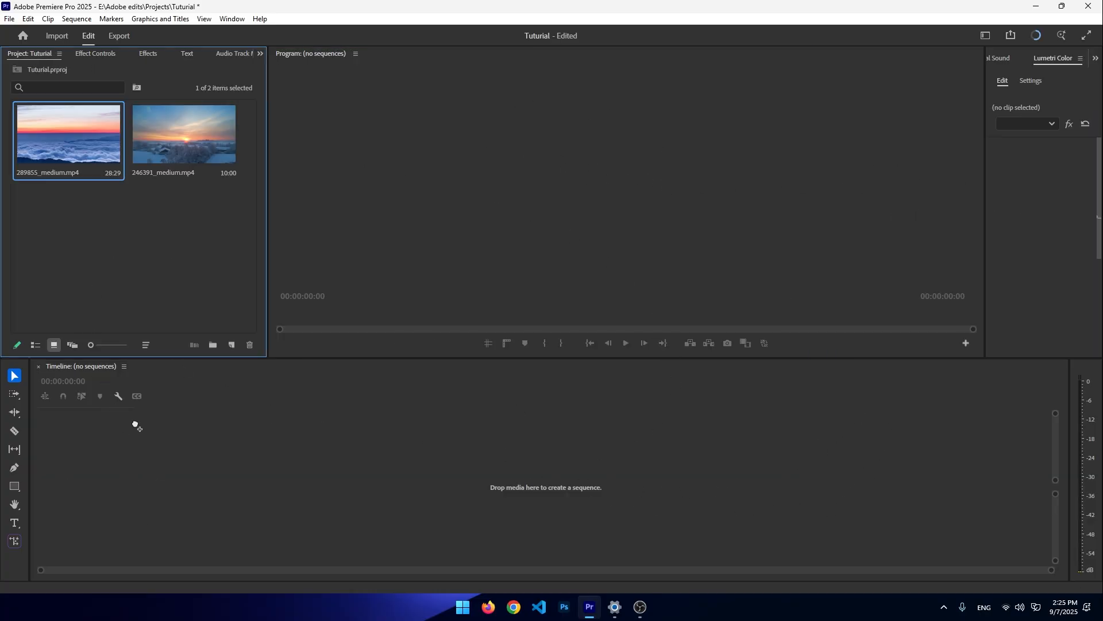
- Drop the 289855_medium clip into the empty timeline to create a sequence and scrub the playhead to about 00:00:07:07
{"action": "left_click_drag", "start_coordinate": [145, 448], "coordinate": [144, 449]}
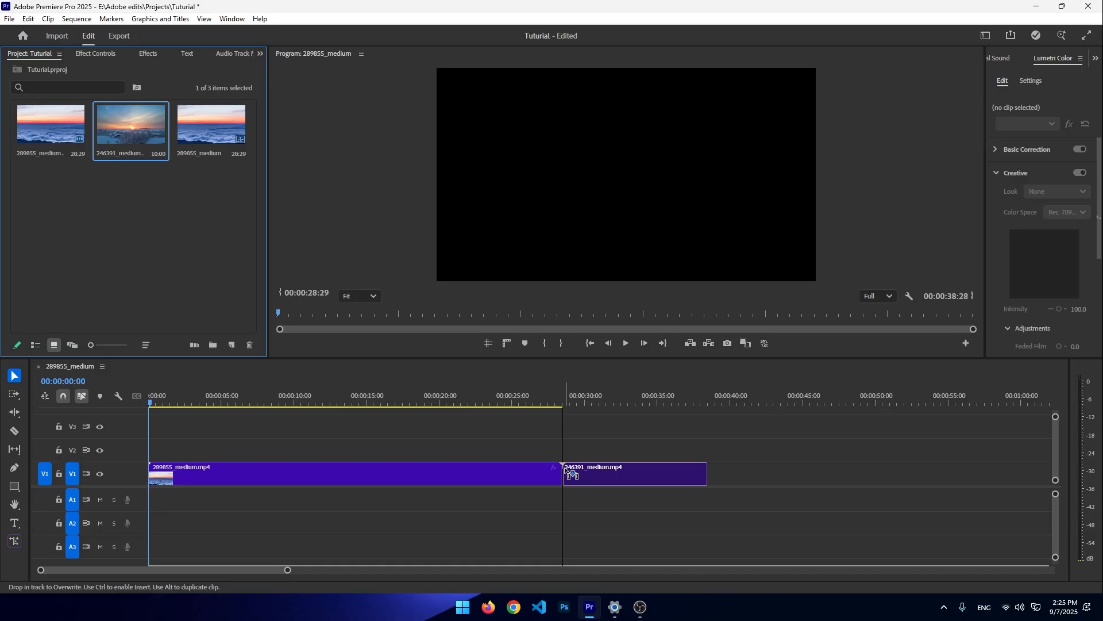
{"action": "left_click", "coordinate": [118, 271]}
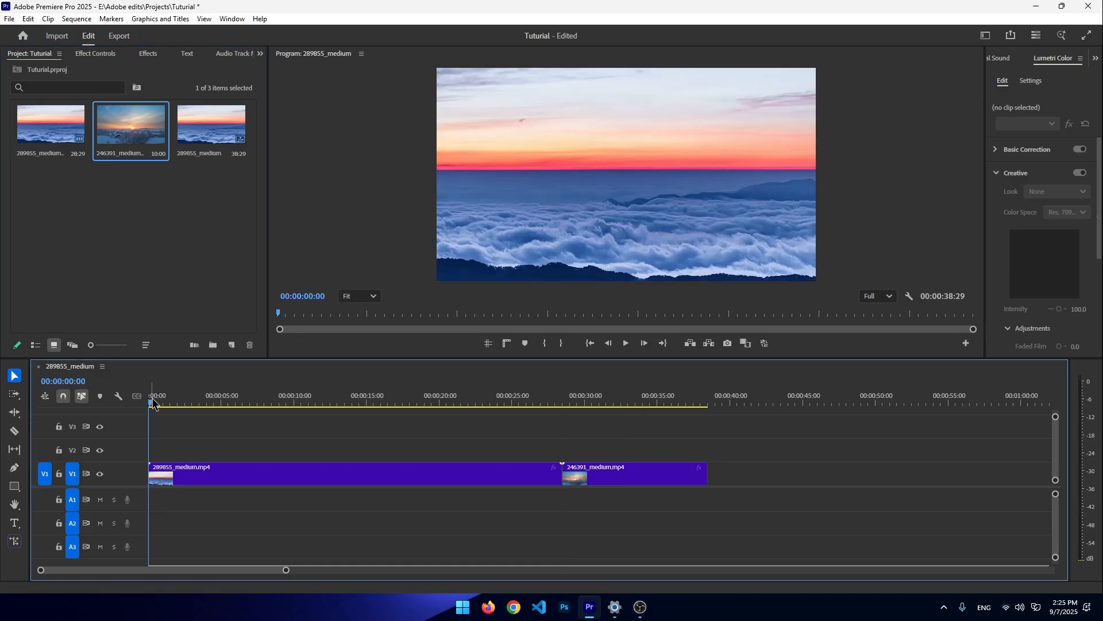
{"action": "left_click_drag", "start_coordinate": [150, 406], "coordinate": [0, 356]}
{"action": "left_click_drag", "start_coordinate": [151, 400], "coordinate": [493, 384]}
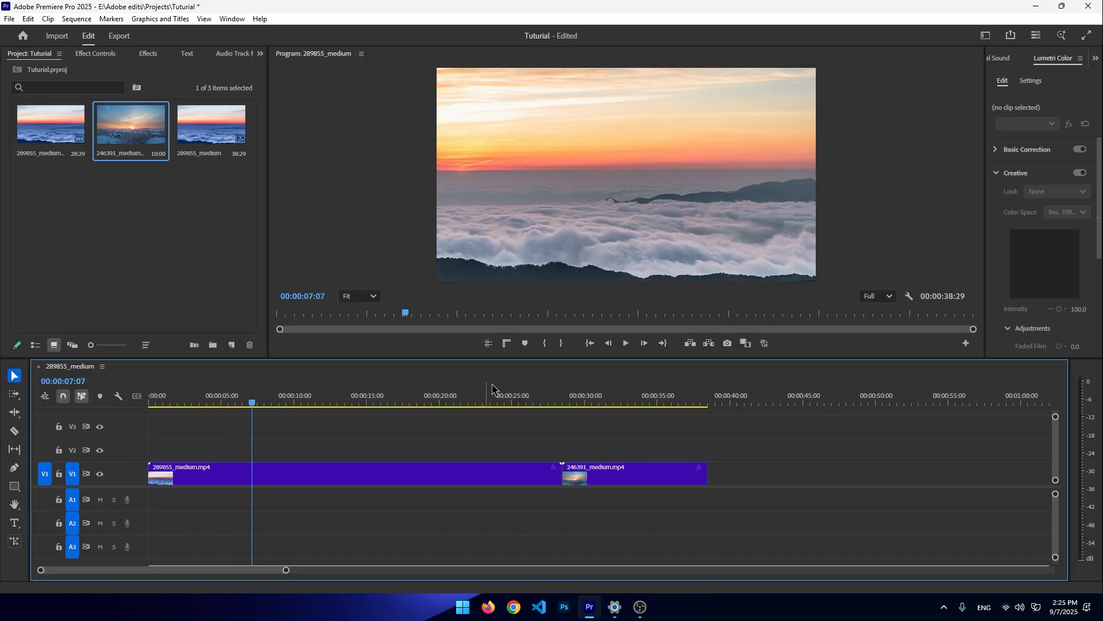
- Select the Razor tool and split the V1 clips at several points along the timeline
{"action": "left_click", "coordinate": [559, 472]}
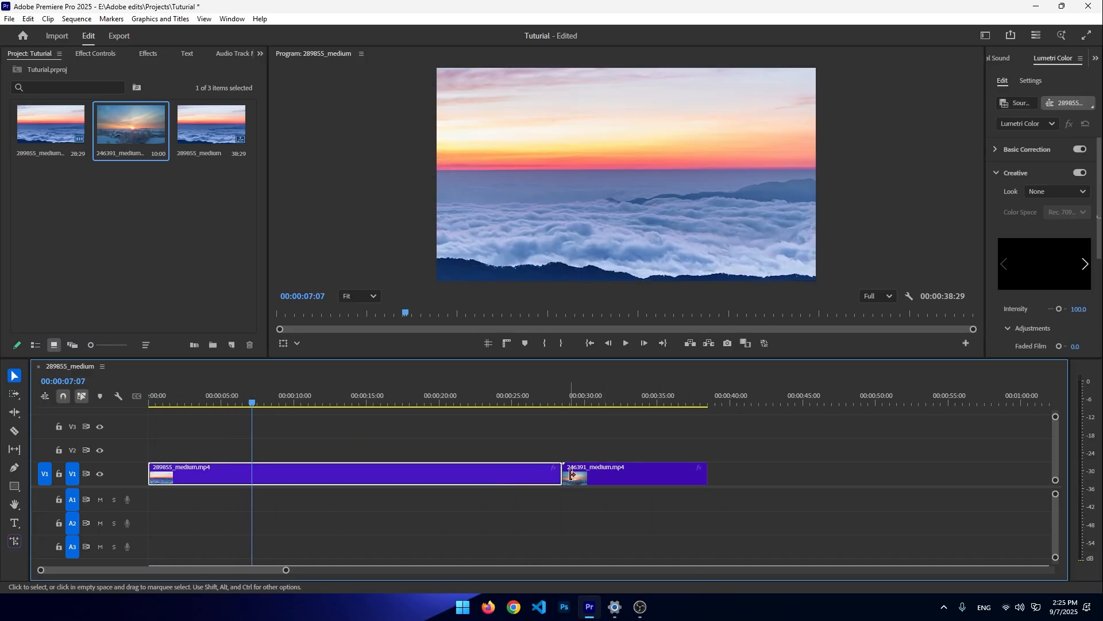
{"action": "left_click", "coordinate": [18, 432]}
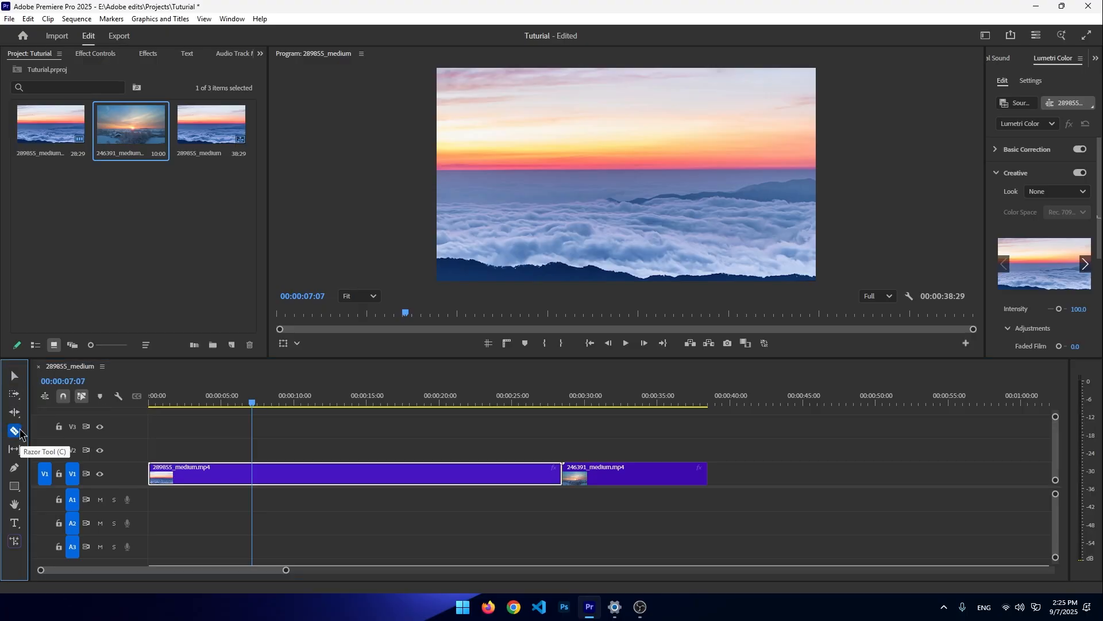
{"action": "left_click", "coordinate": [256, 474]}
{"action": "left_click", "coordinate": [390, 478]}
{"action": "left_click", "coordinate": [435, 474]}
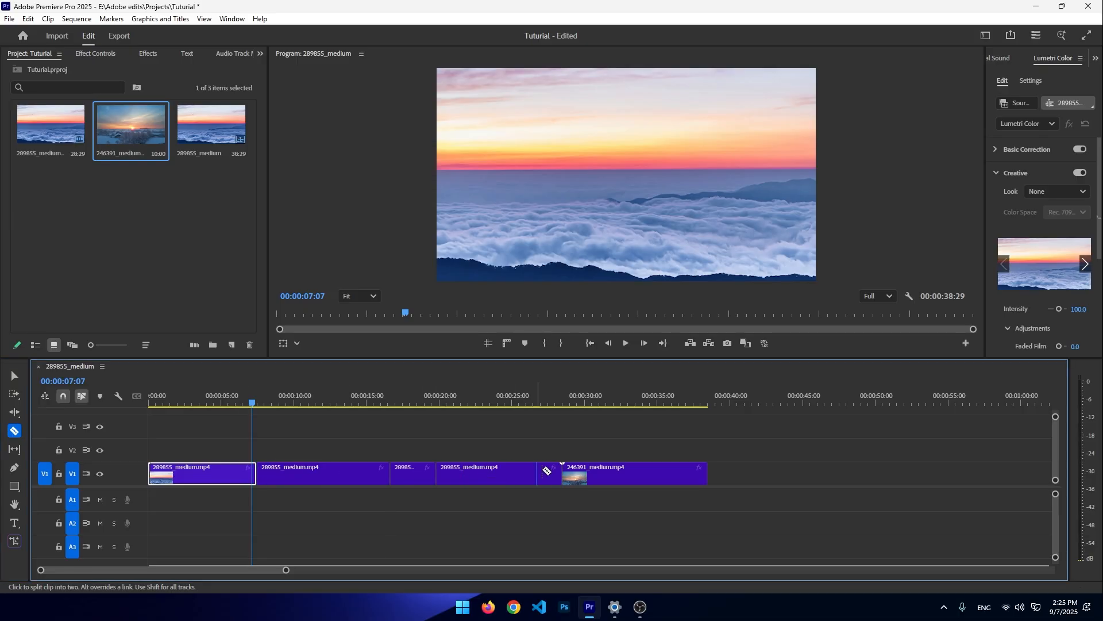
{"action": "left_click", "coordinate": [604, 474]}
{"action": "left_click", "coordinate": [646, 476]}
{"action": "left_click", "coordinate": [585, 479]}
{"action": "left_click", "coordinate": [324, 478]}
{"action": "left_click", "coordinate": [243, 479]}
{"action": "left_click", "coordinate": [191, 478]}
- Undo the razor cuts and place the 246391_medium clip back after the first clip on V1
{"action": "key", "text": "ctrl+z"}
{"action": "key", "text": "ctrl+z"}
{"action": "key", "text": "ctrl+z"}
{"action": "key", "text": "ctrl+z"}
{"action": "key", "text": "ctrl+z"}
{"action": "key", "text": "ctrl+z"}
{"action": "key", "text": "ctrl+z"}
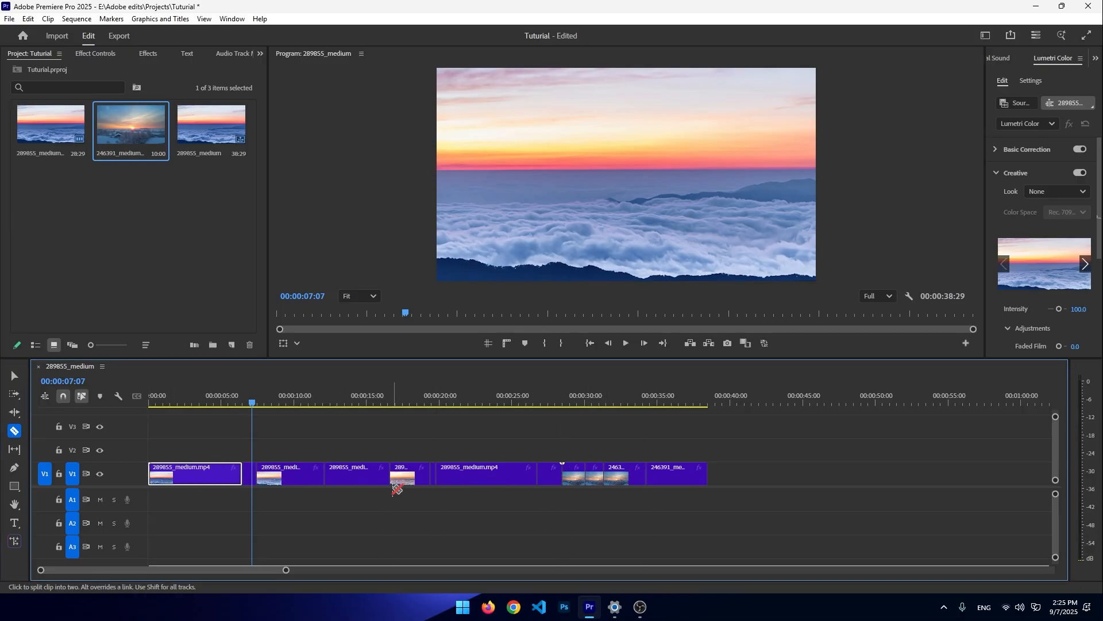
{"action": "key", "text": "ctrl+z"}
{"action": "key", "text": "ctrl+z"}
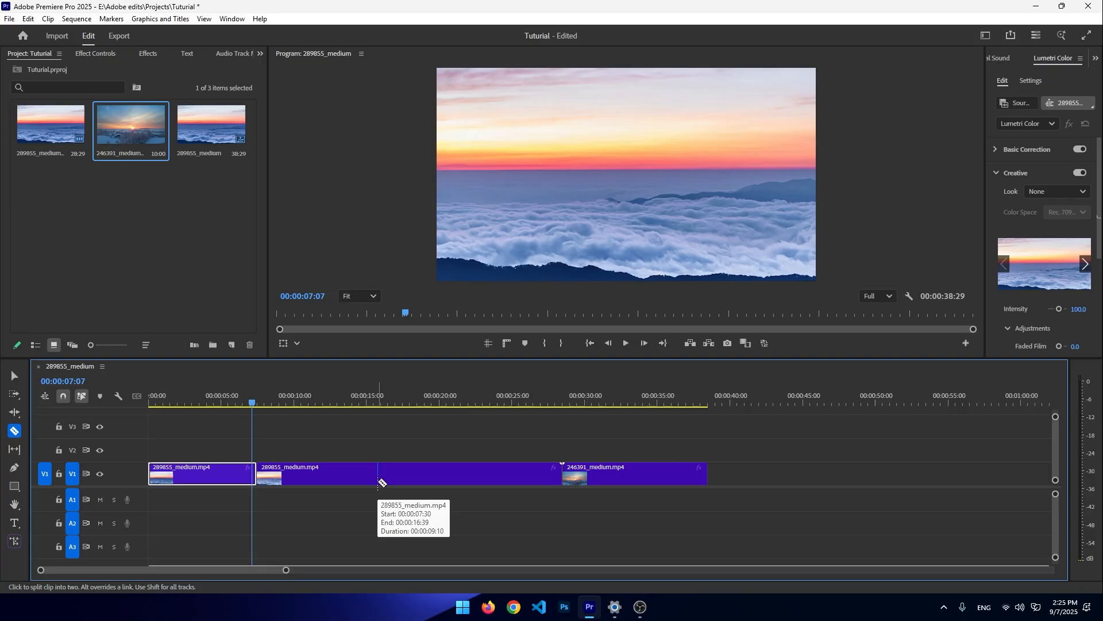
{"action": "key", "text": "ctrl+z"}
{"action": "key", "text": "ctrl+z"}
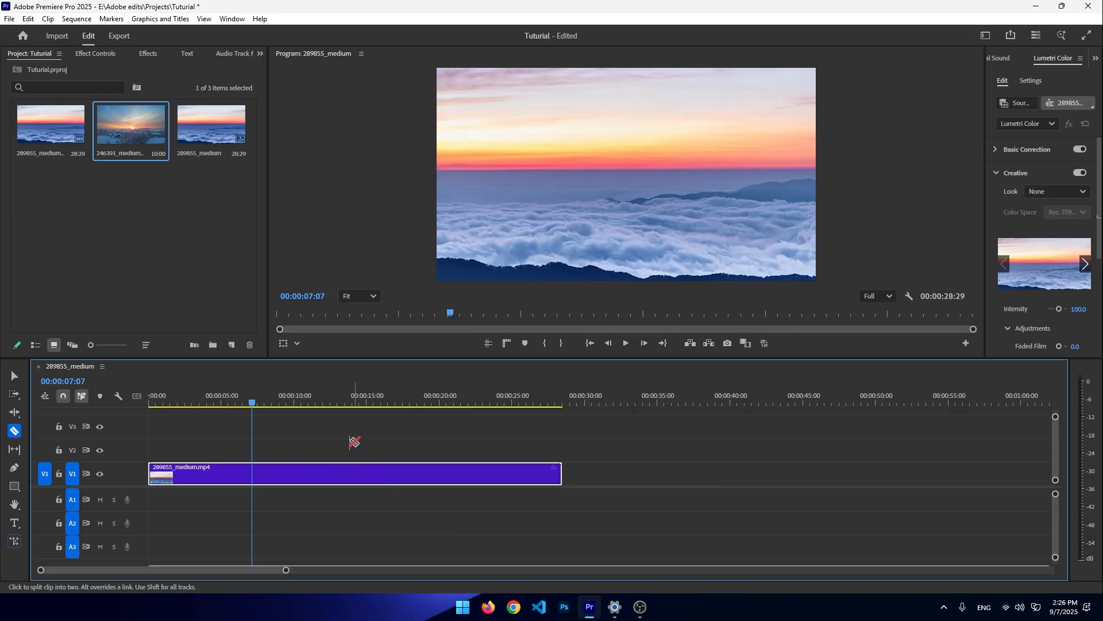
{"action": "left_click_drag", "start_coordinate": [148, 132], "coordinate": [566, 477]}
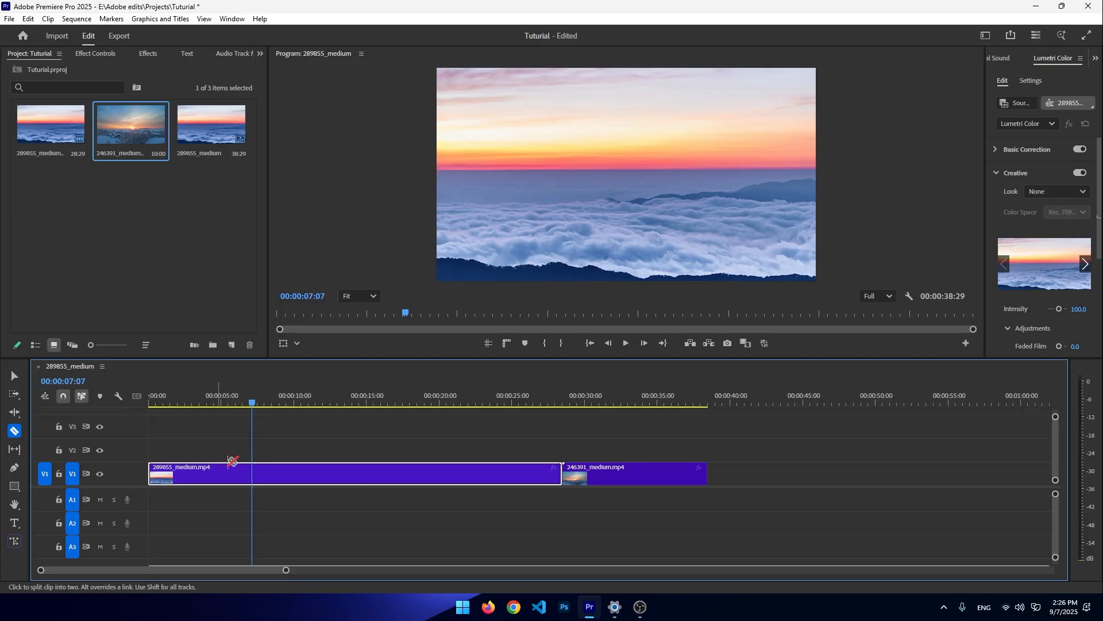
- Switch to the Selection tool and move the playhead to about 00:00:04:23
{"action": "key", "text": "v"}
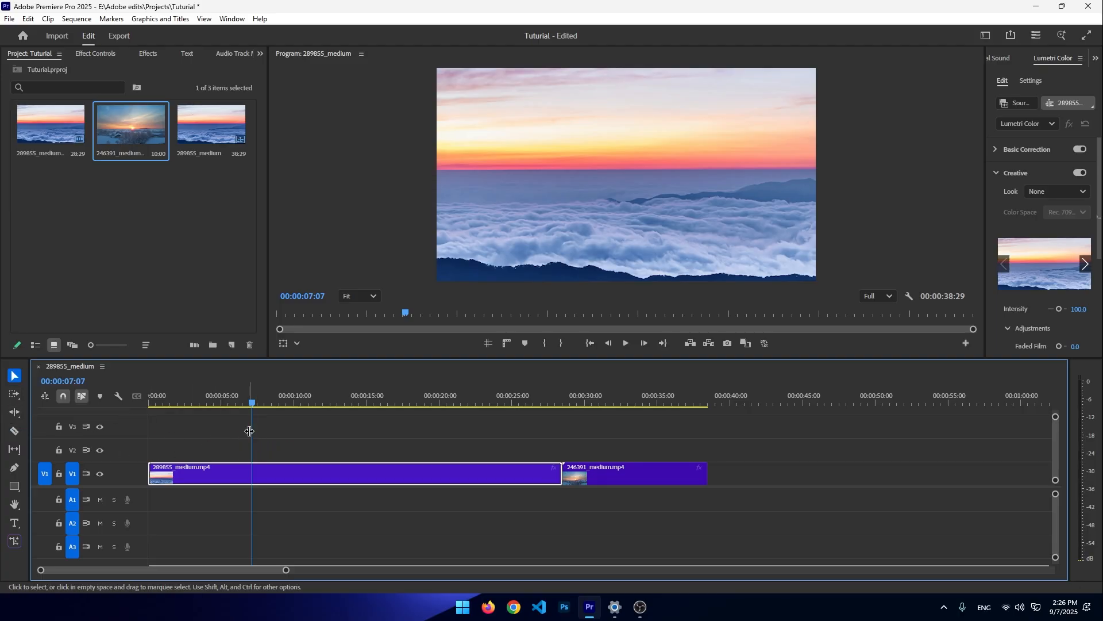
{"action": "left_click", "coordinate": [248, 403]}
{"action": "left_click_drag", "start_coordinate": [248, 403], "coordinate": [212, 404]}
{"action": "left_click", "coordinate": [276, 492]}
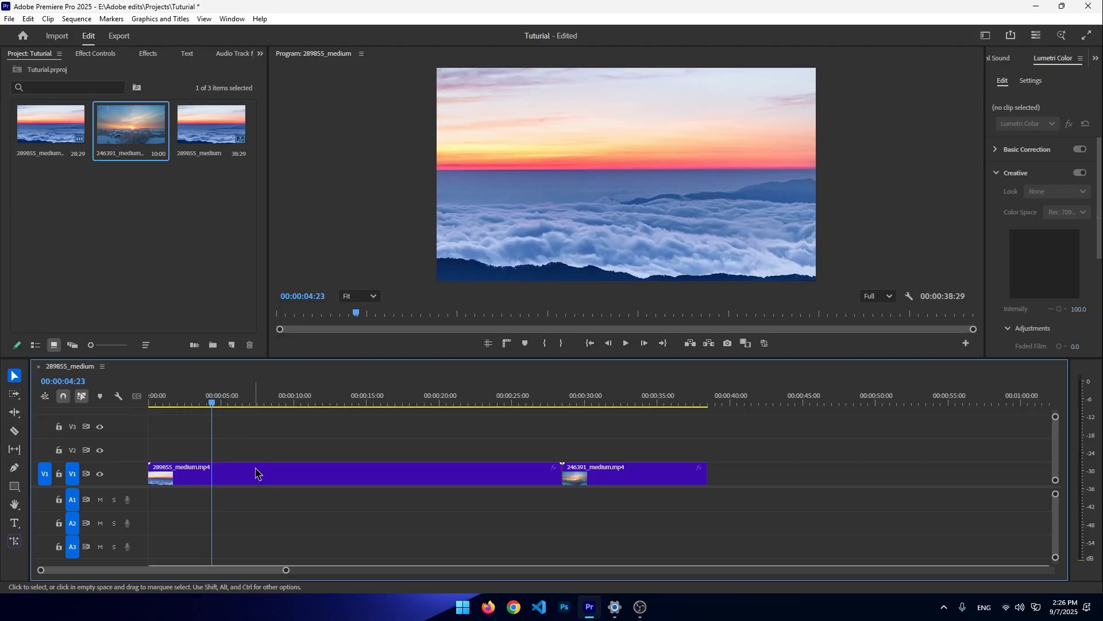
- Open the first clip's Speed/Duration dialog and close it without changes
{"action": "right_click", "coordinate": [220, 476]}
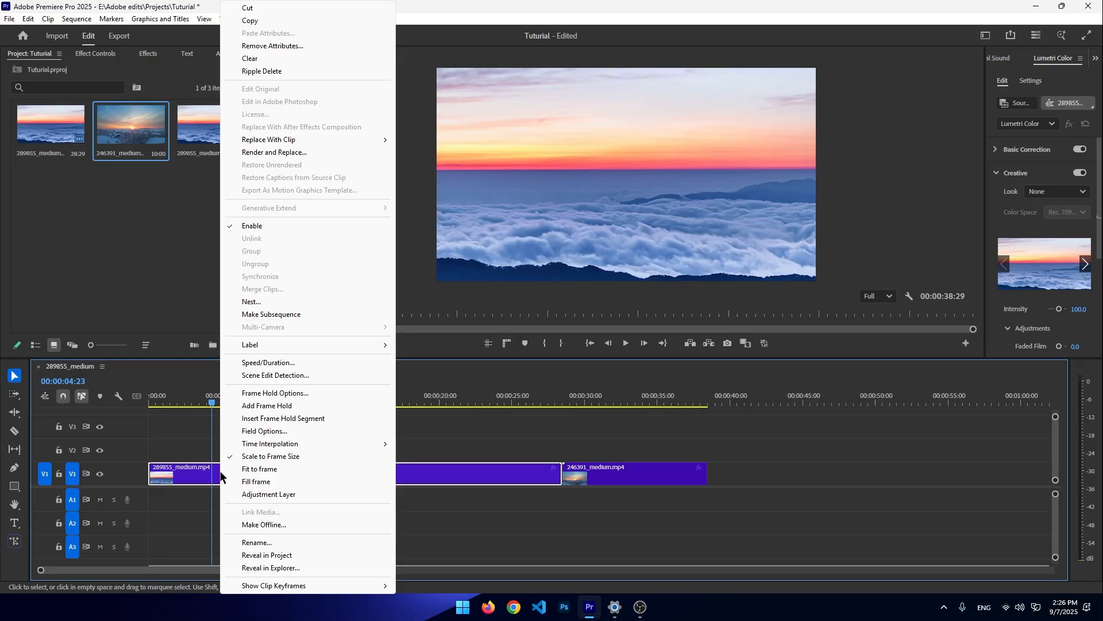
{"action": "left_click", "coordinate": [285, 363]}
{"action": "left_click", "coordinate": [629, 220]}
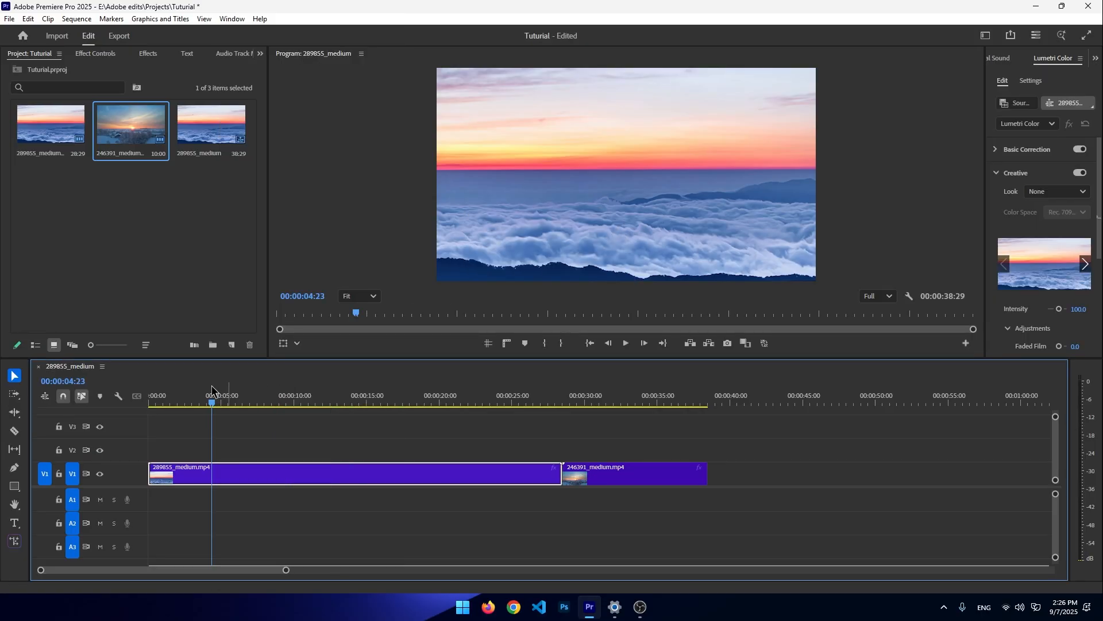
- Try the Track Select Forward and Ripple Edit tools on the V1 clips, shortening the 246391_medium clip
{"action": "key", "text": "a"}
{"action": "left_click_drag", "start_coordinate": [263, 482], "coordinate": [404, 477]}
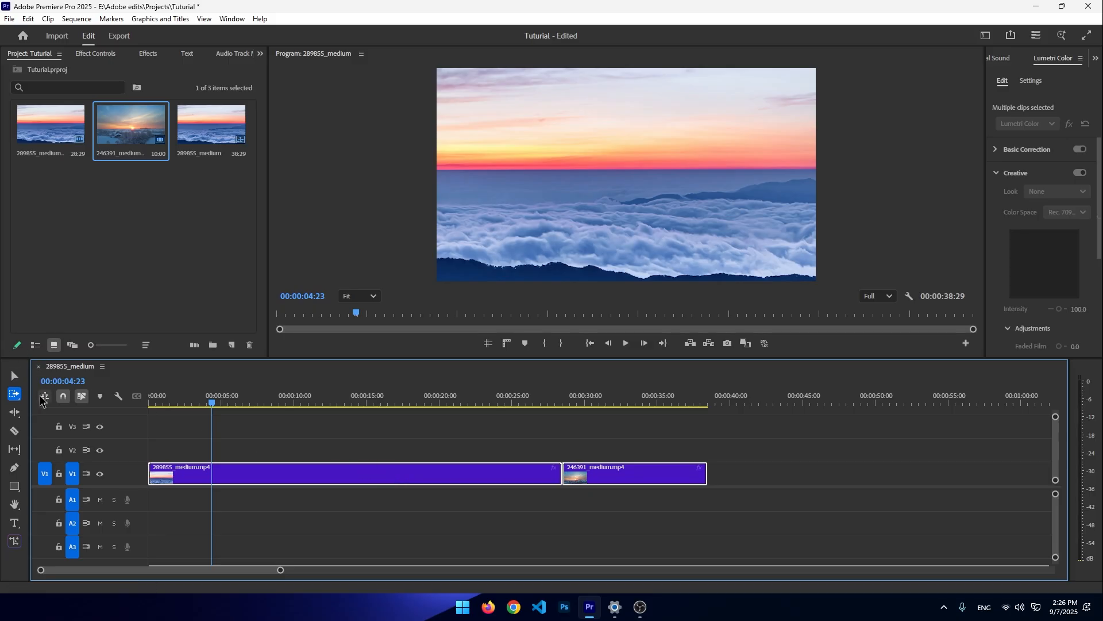
{"action": "left_click", "coordinate": [14, 412]}
{"action": "left_click", "coordinate": [322, 478]}
- With the Pen tool, draw a curved shape over the video in the Program Monitor
{"action": "left_click", "coordinate": [15, 468]}
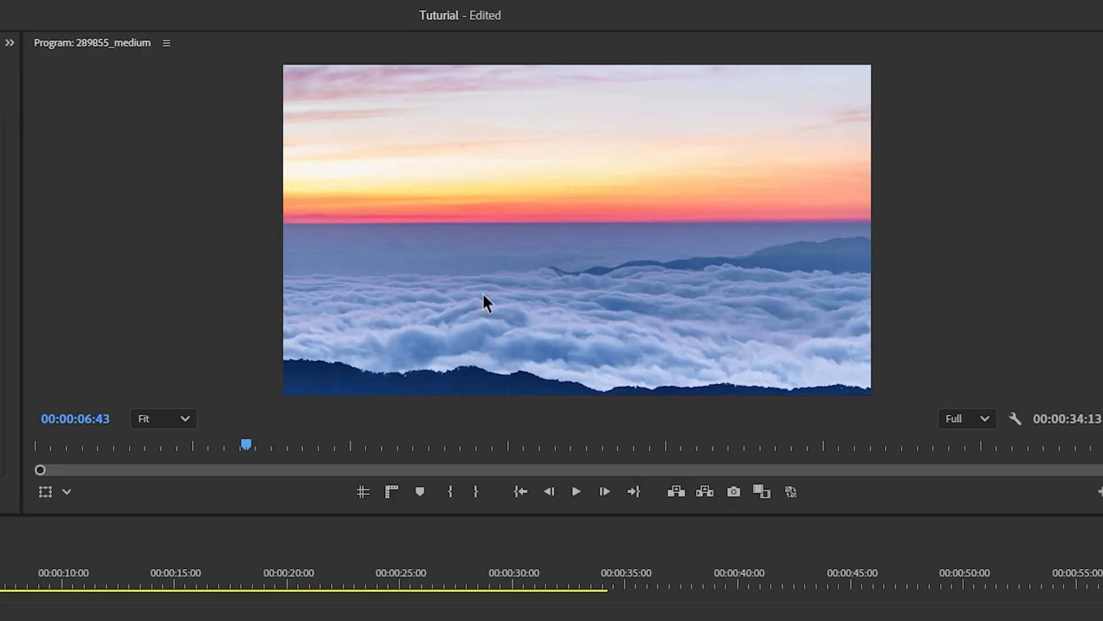
{"action": "left_click_drag", "start_coordinate": [468, 175], "coordinate": [402, 153]}
{"action": "left_click_drag", "start_coordinate": [714, 227], "coordinate": [758, 216]}
{"action": "left_click_drag", "start_coordinate": [677, 168], "coordinate": [642, 179]}
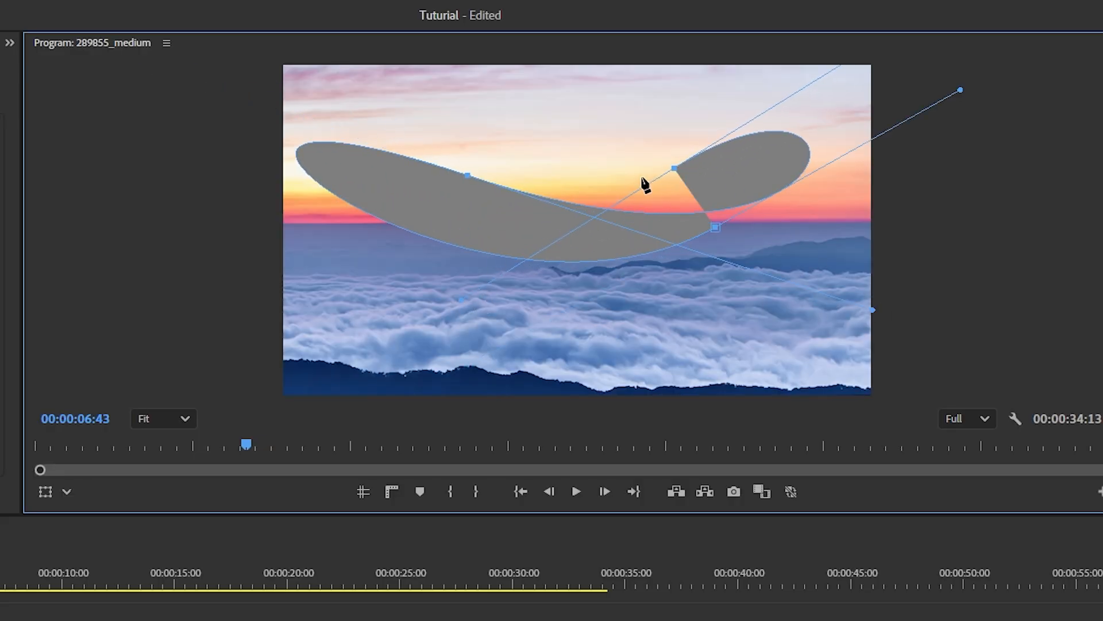
{"action": "left_click_drag", "start_coordinate": [594, 144], "coordinate": [576, 104]}
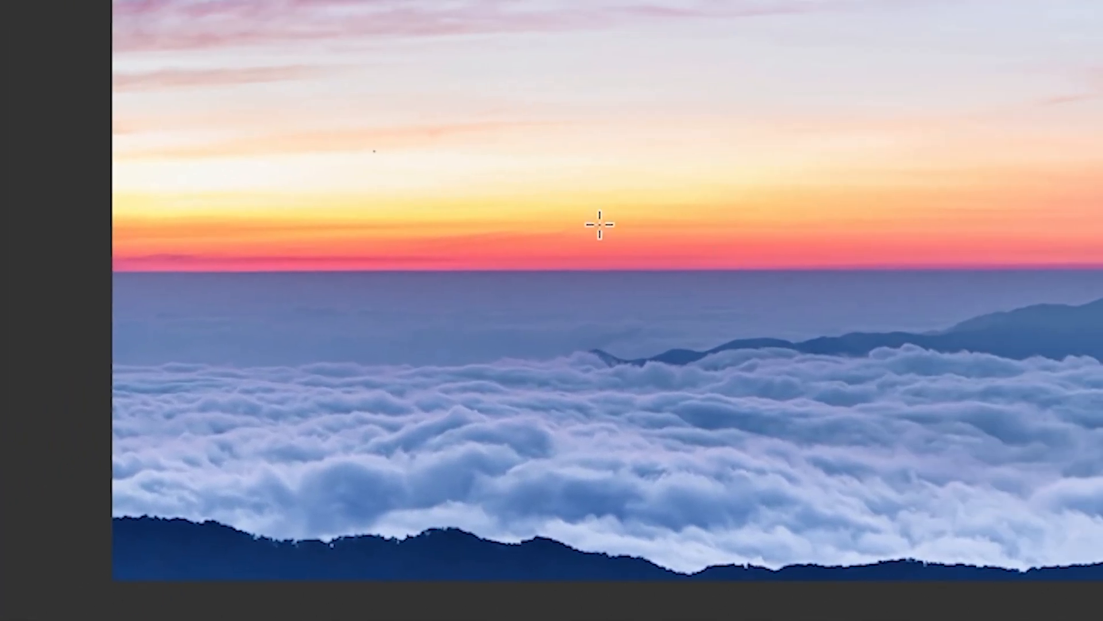
- Draw a large rectangle and a smaller overlapping rectangle over the sky in the Program Monitor
{"action": "left_click_drag", "start_coordinate": [288, 194], "coordinate": [973, 421]}
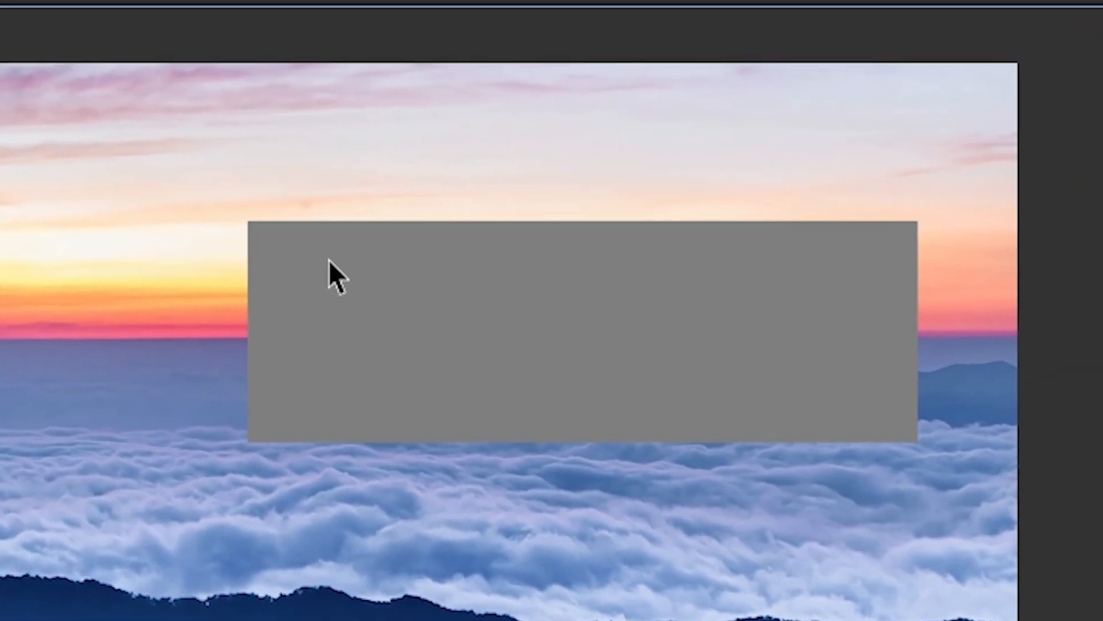
{"action": "left_click_drag", "start_coordinate": [278, 100], "coordinate": [378, 241]}
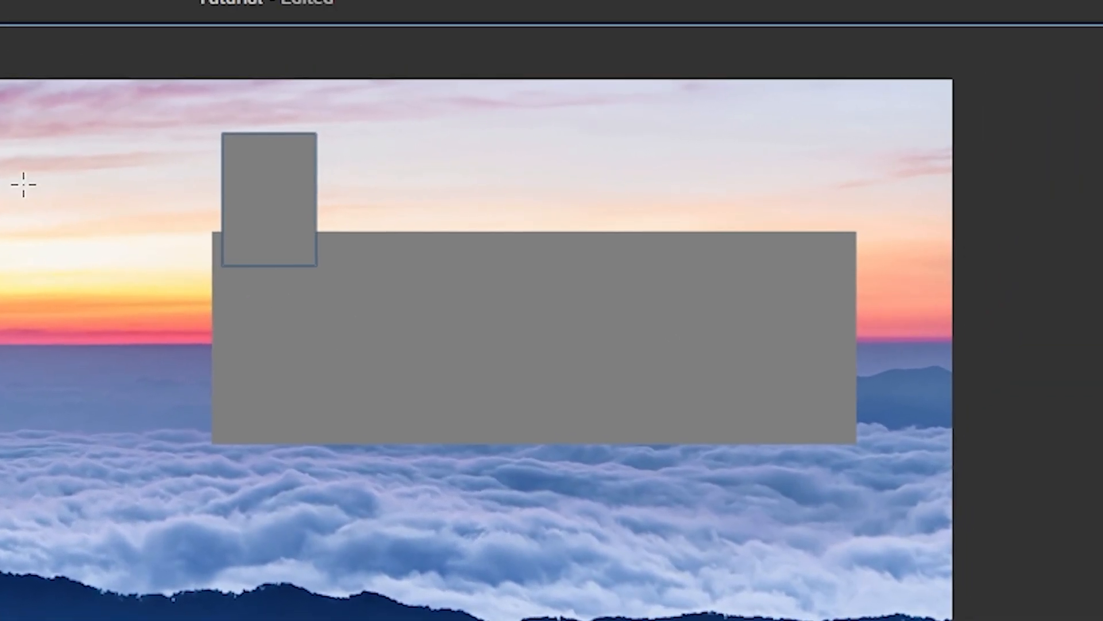
- Draw a tall narrow rectangle over the sky, then undo the drawn rectangles
{"action": "mouse_move", "coordinate": [567, 138]}
{"action": "left_mouse_down"}
{"action": "mouse_move", "coordinate": [264, 434]}
{"action": "mouse_move", "coordinate": [373, 372]}
{"action": "mouse_move", "coordinate": [482, 368]}
{"action": "left_mouse_up"}
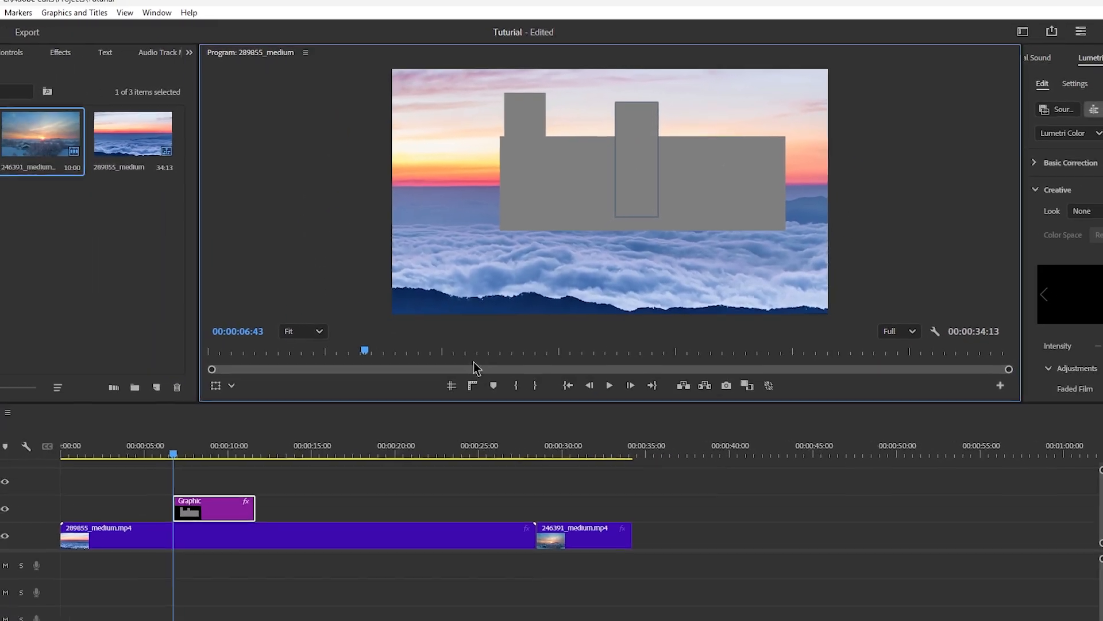
{"action": "key", "text": "ctrl+z"}
{"action": "key", "text": "ctrl+z"}
{"action": "key", "text": "ctrl+z"}
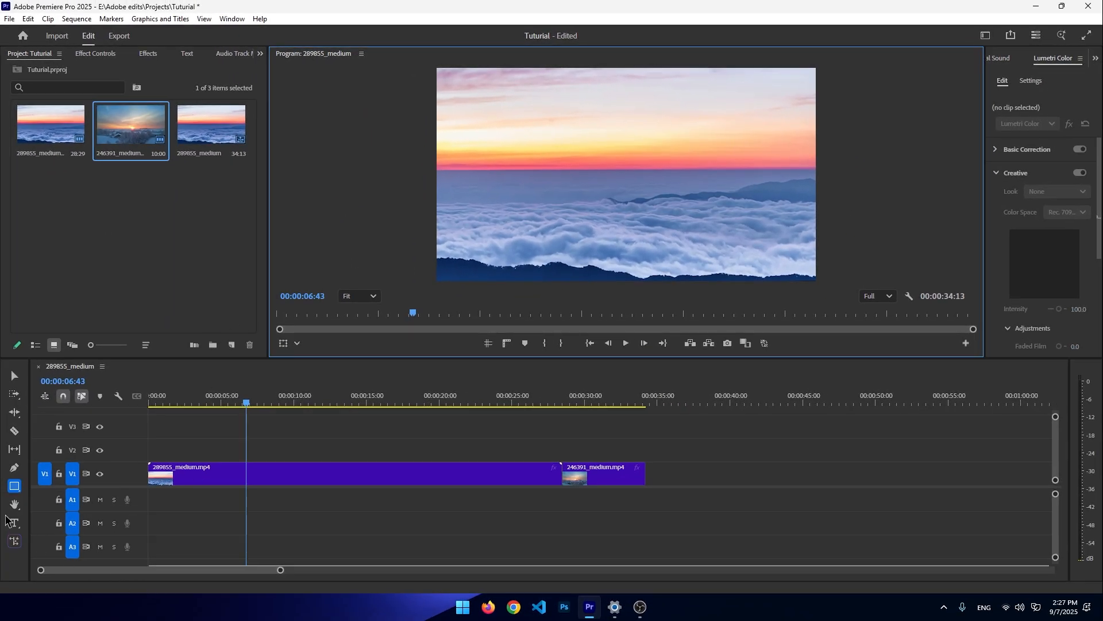
{"action": "left_click", "coordinate": [15, 505]}
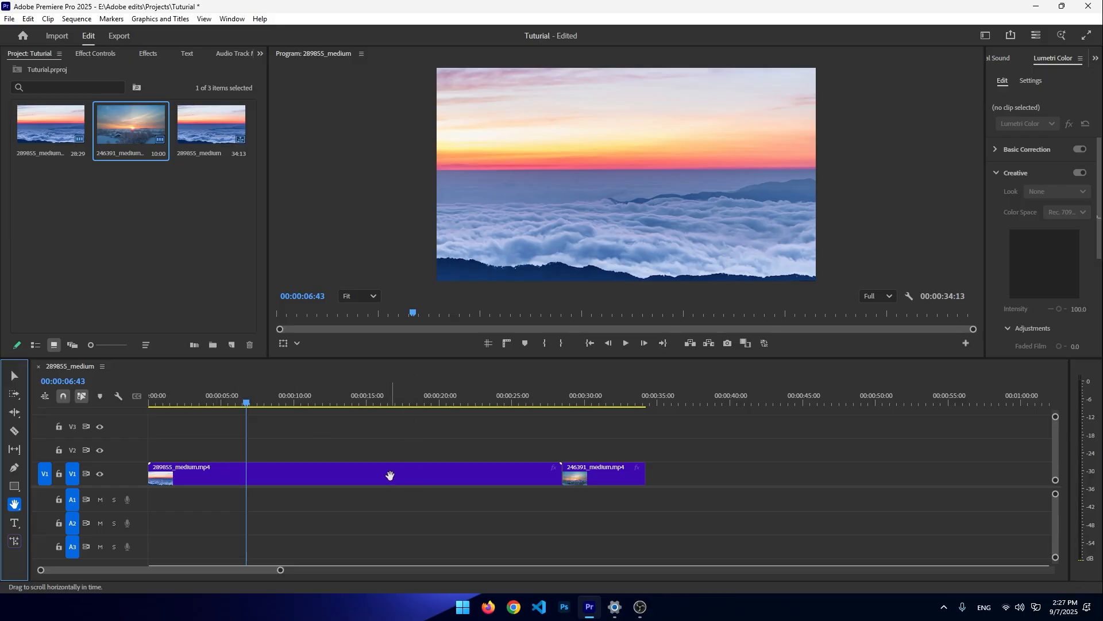
{"action": "left_click_drag", "start_coordinate": [532, 287], "coordinate": [587, 242]}
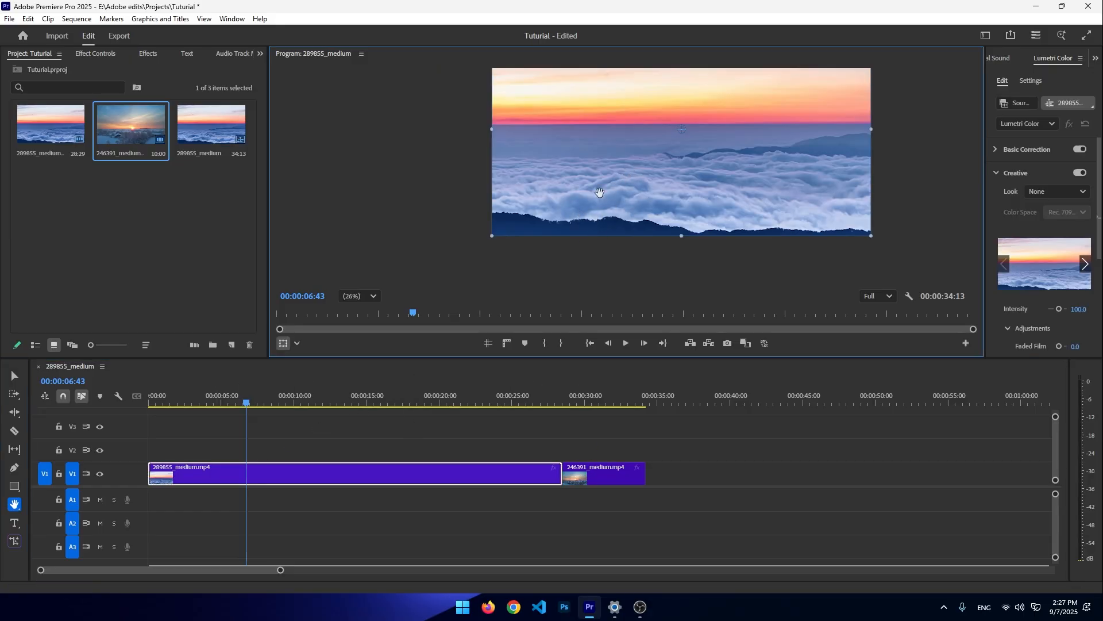
{"action": "mouse_move", "coordinate": [599, 192]}
{"action": "left_mouse_down"}
{"action": "mouse_move", "coordinate": [586, 192]}
{"action": "mouse_move", "coordinate": [660, 197]}
{"action": "mouse_move", "coordinate": [584, 198]}
{"action": "left_mouse_up"}
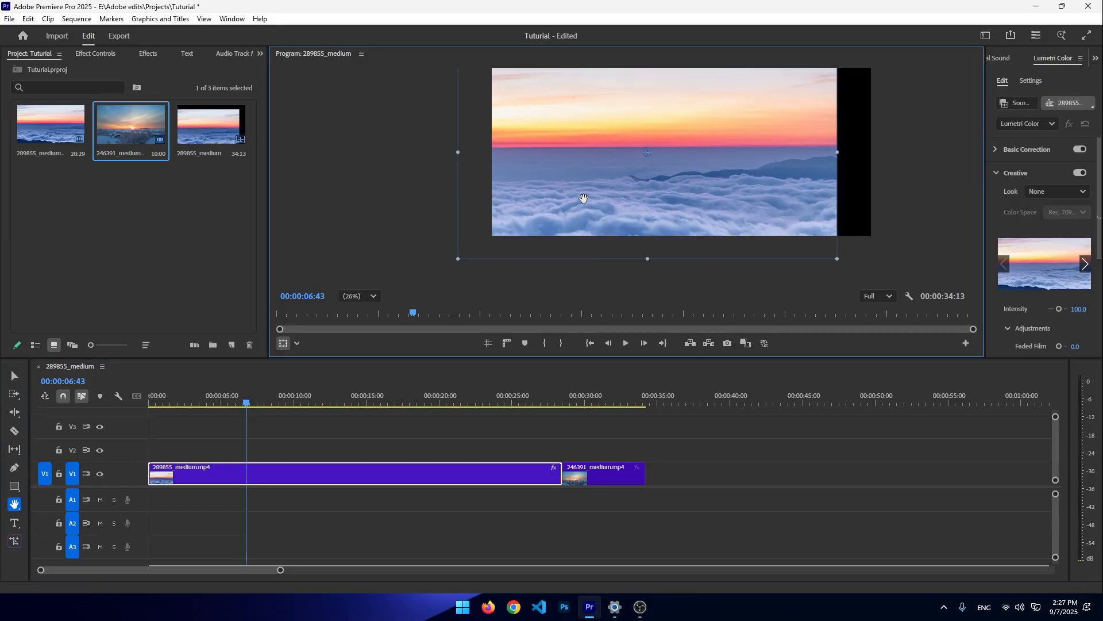
- Undo the recent edits, restoring the V1 clips to their original lengths
{"action": "key", "text": "ctrl+z"}
{"action": "key", "text": "ctrl+z"}
{"action": "key", "text": "ctrl+z"}
{"action": "key", "text": "ctrl+z"}
{"action": "key", "text": "ctrl+z"}
{"action": "key", "text": "ctrl+z"}
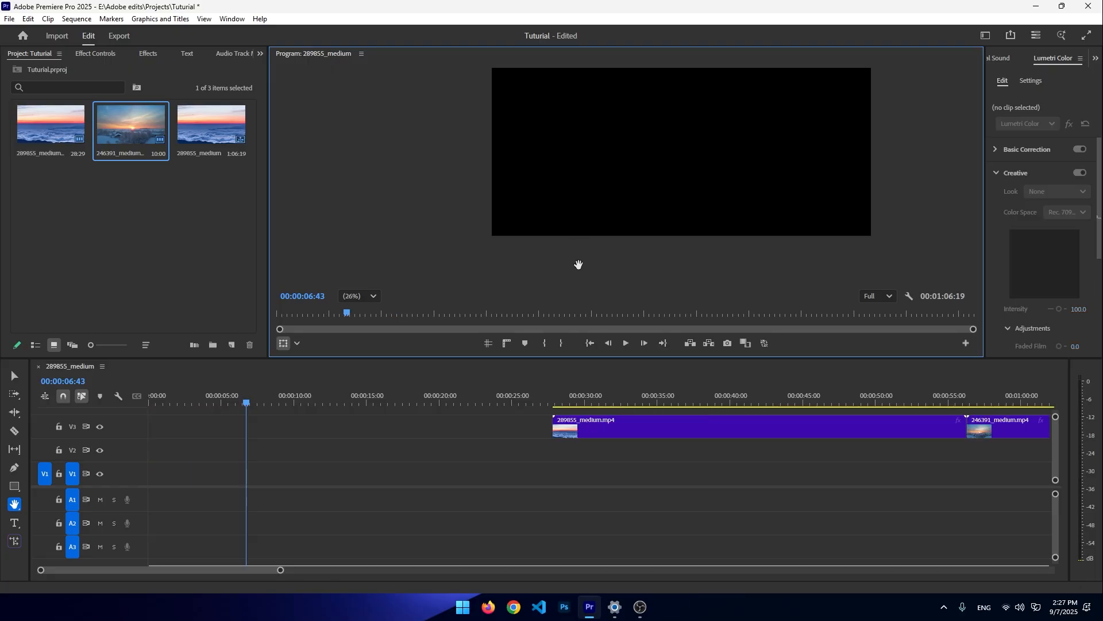
{"action": "key", "text": "ctrl+z"}
{"action": "key", "text": "ctrl+z"}
{"action": "key", "text": "ctrl+z"}
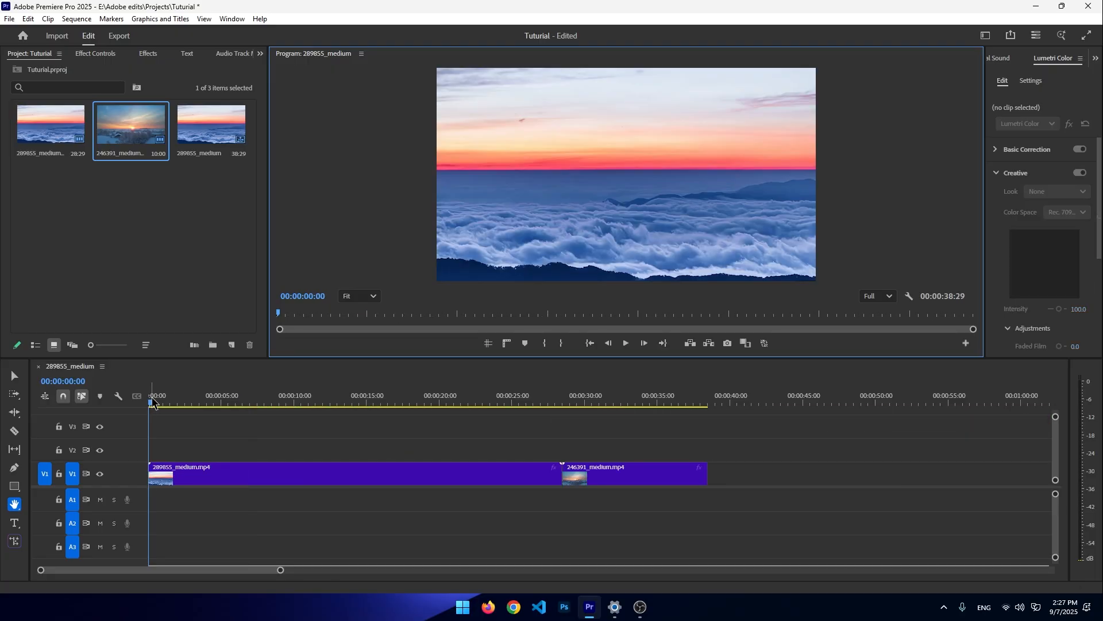
- Change the sequence frame size to 1920 × 1080 in Sequence Settings and accept deleting the previews
{"action": "left_click_drag", "start_coordinate": [151, 400], "coordinate": [181, 401]}
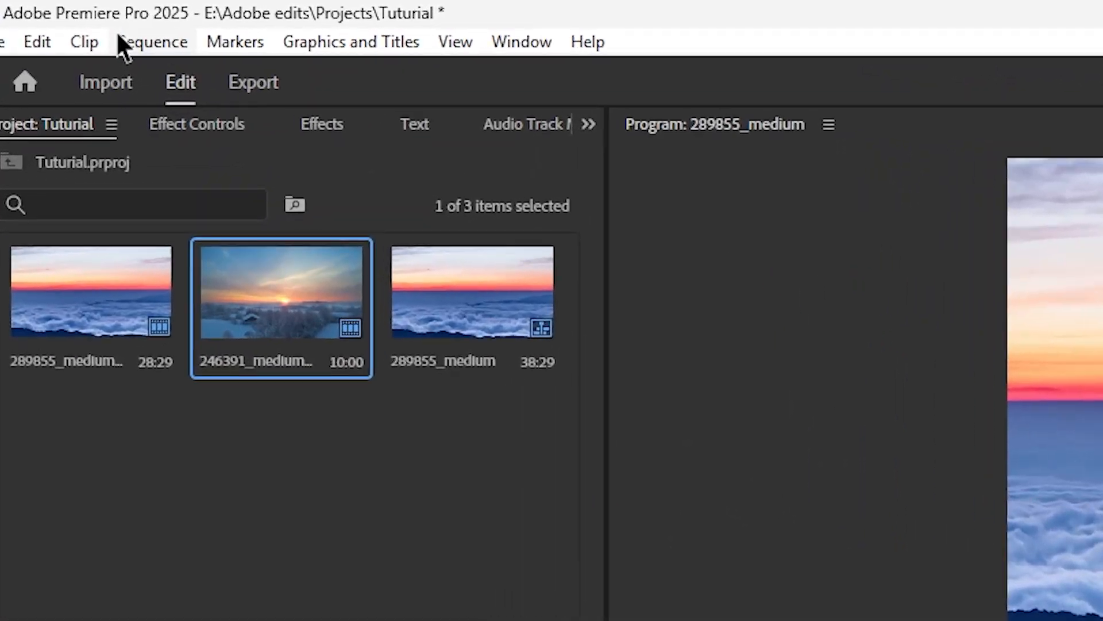
{"action": "left_click", "coordinate": [76, 19]}
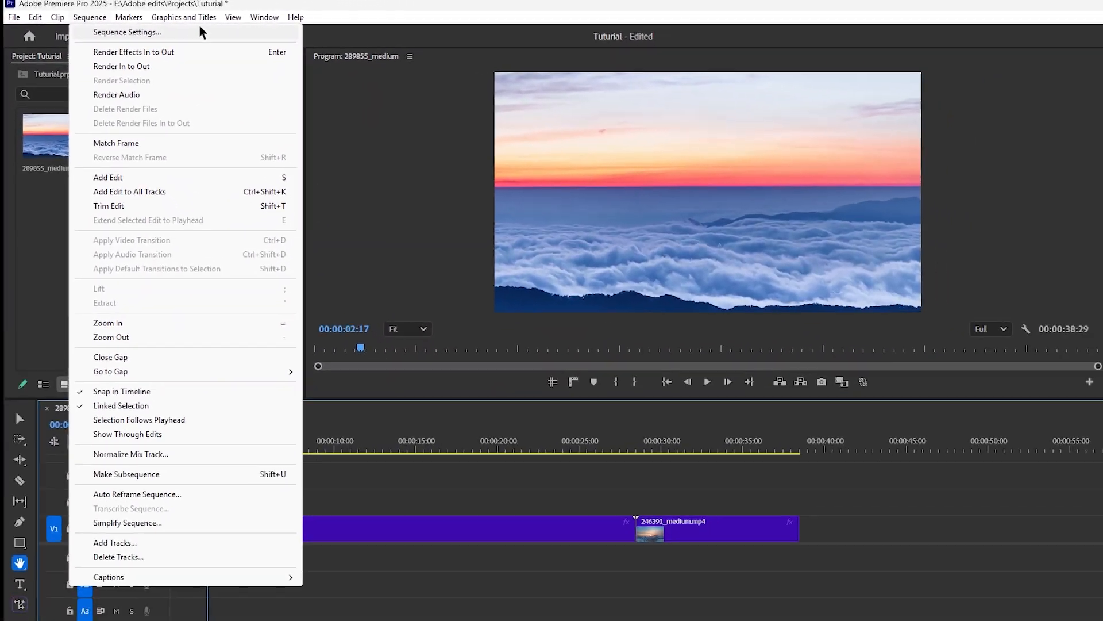
{"action": "left_click", "coordinate": [162, 32]}
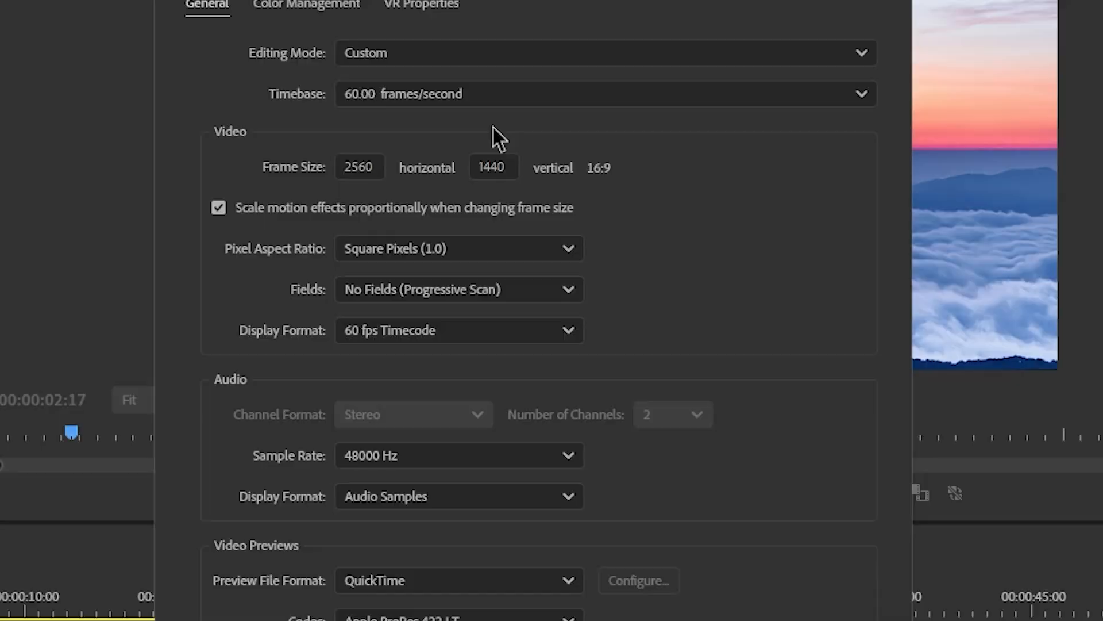
{"action": "left_click", "coordinate": [347, 165]}
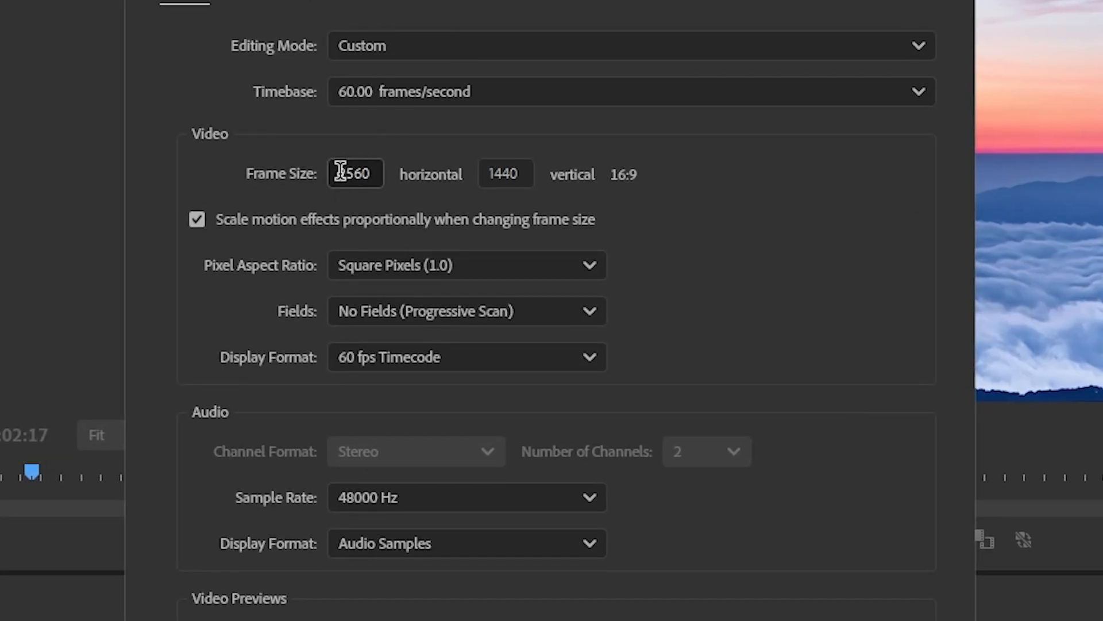
{"action": "left_click_drag", "start_coordinate": [340, 170], "coordinate": [403, 173]}
{"action": "left_click", "coordinate": [426, 158]}
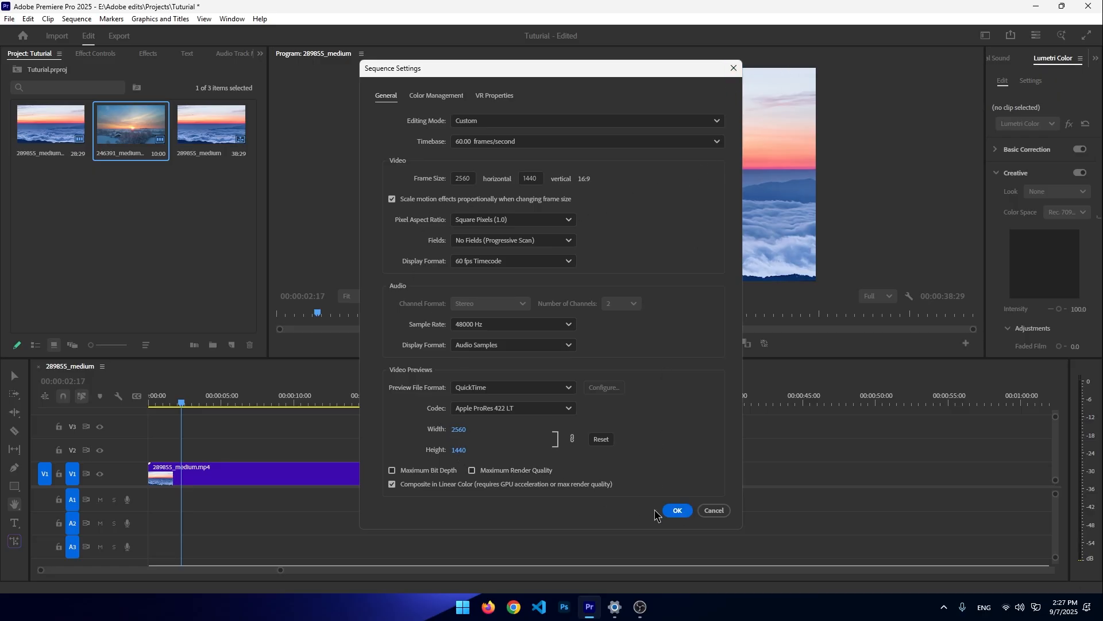
{"action": "left_click", "coordinate": [467, 174]}
{"action": "type", "text": "19"}
{"action": "key", "text": "Return"}
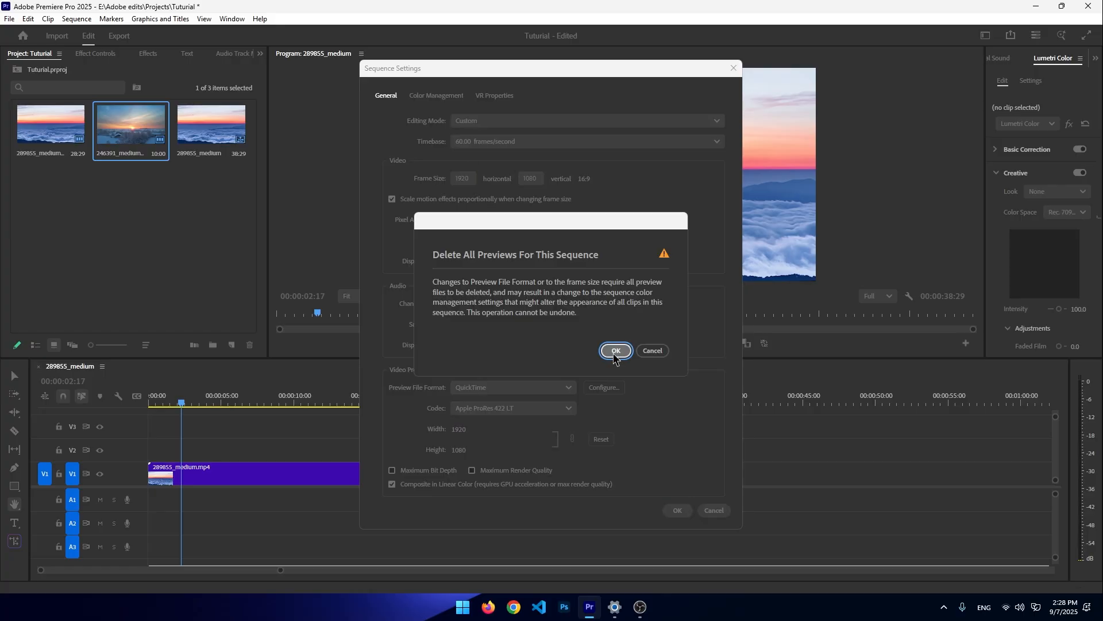
{"action": "left_click", "coordinate": [612, 350]}
- Set the sequence frame size back to 2560 × 1440 in Sequence Settings
{"action": "left_click_drag", "start_coordinate": [181, 403], "coordinate": [149, 406]}
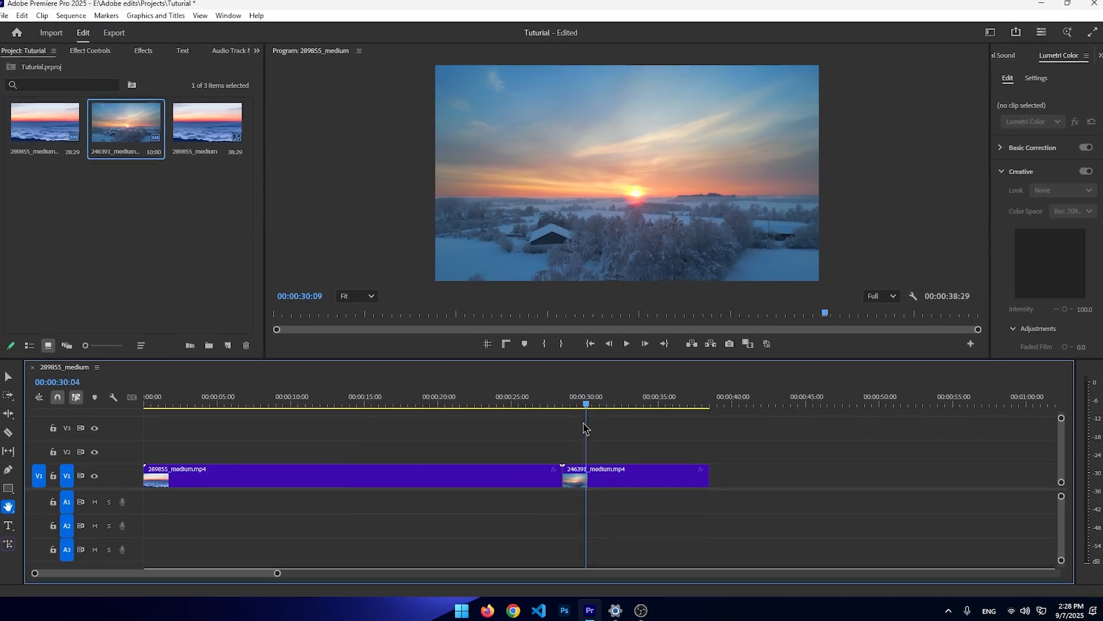
{"action": "left_click", "coordinate": [82, 22]}
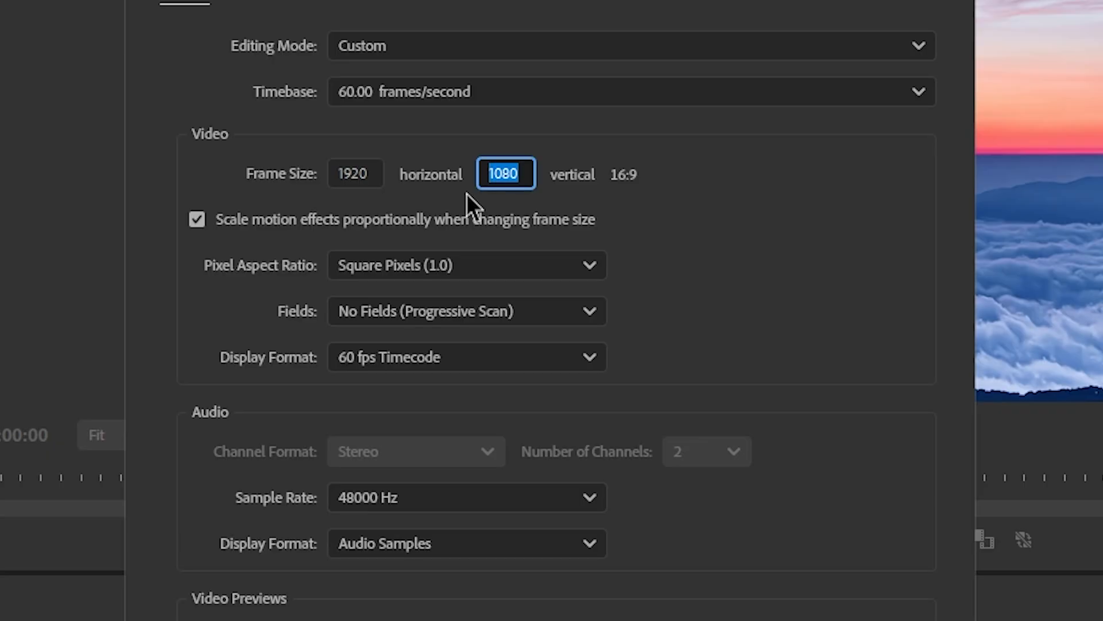
{"action": "key", "text": "BackSpace"}
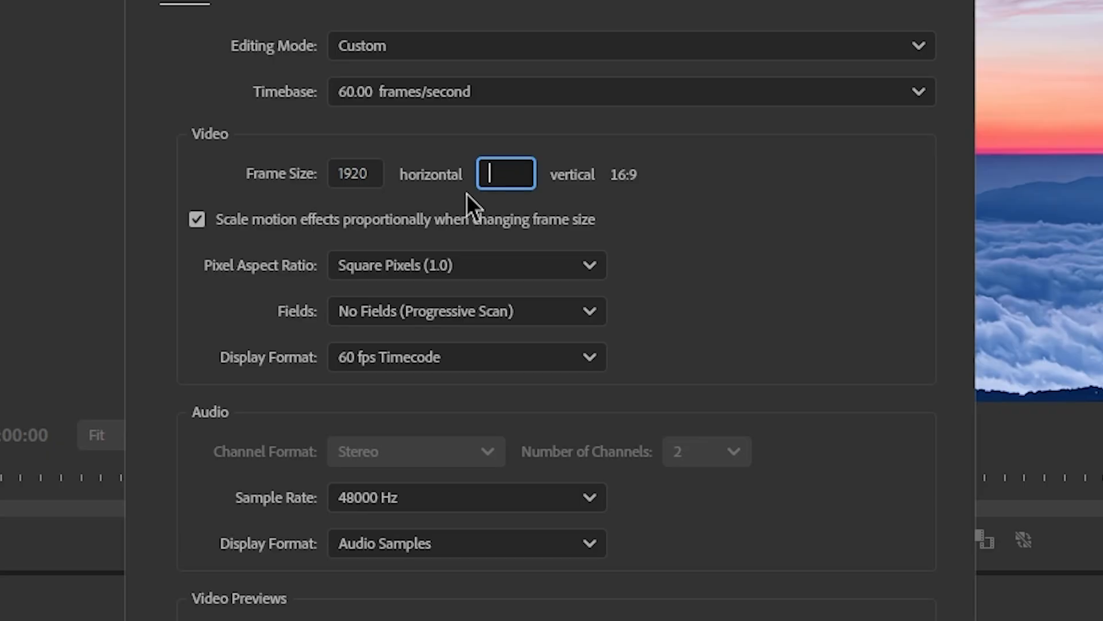
{"action": "type", "text": "1440"}
{"action": "left_click", "coordinate": [363, 172]}
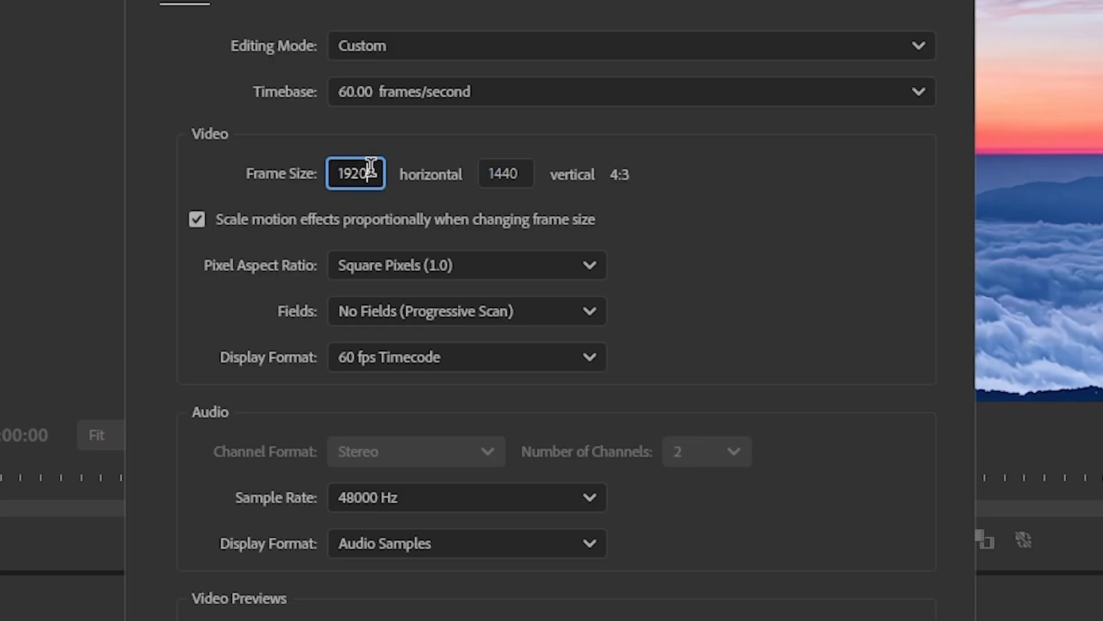
{"action": "key", "text": "BackSpace"}
{"action": "key", "text": "BackSpace"}
{"action": "key", "text": "BackSpace"}
{"action": "key", "text": "BackSpace"}
{"action": "type", "text": "24"}
{"action": "key", "text": "Return"}
{"action": "left_click", "coordinate": [681, 554]}
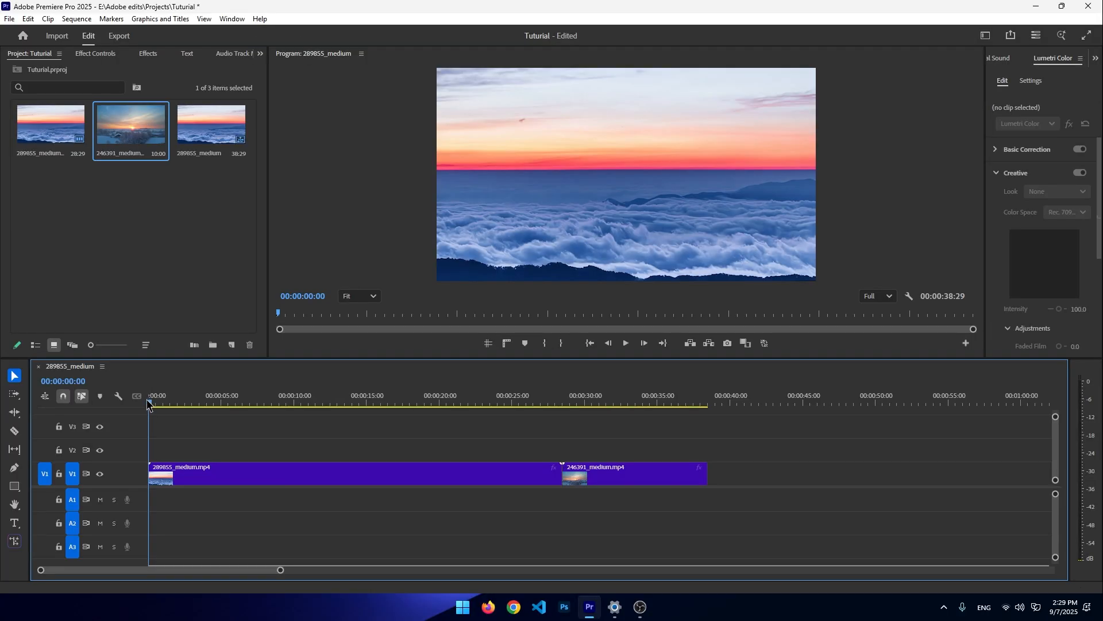
- Open the first clip's Effect Controls and add Scale keyframes at the start and at 00:00:06:36
{"action": "left_click_drag", "start_coordinate": [165, 404], "coordinate": [128, 376]}
{"action": "left_click", "coordinate": [96, 54]}
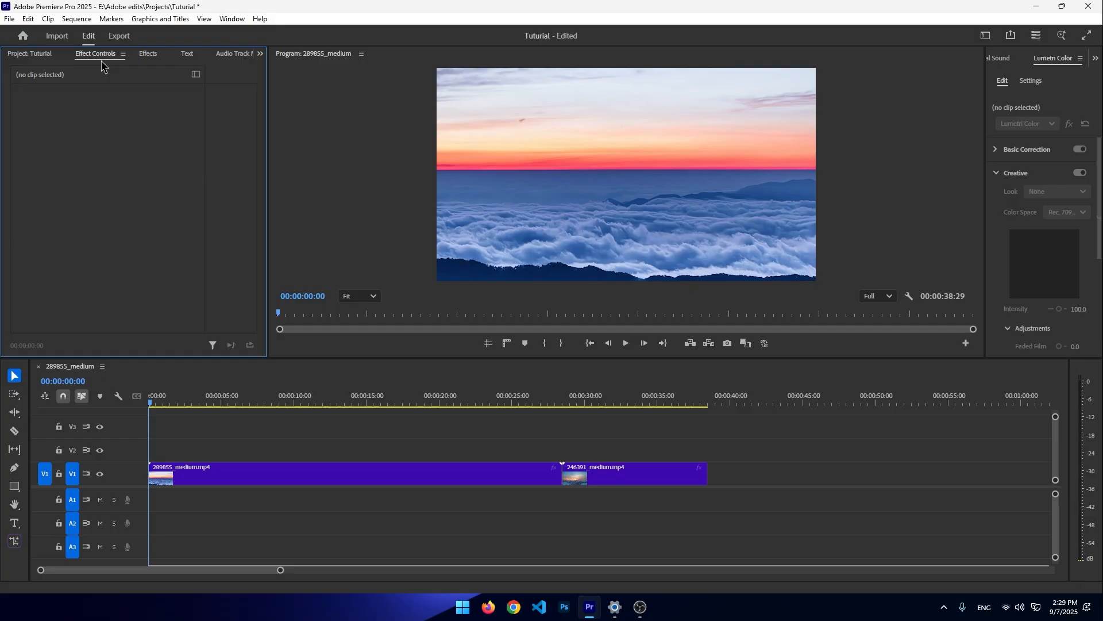
{"action": "left_click", "coordinate": [230, 475]}
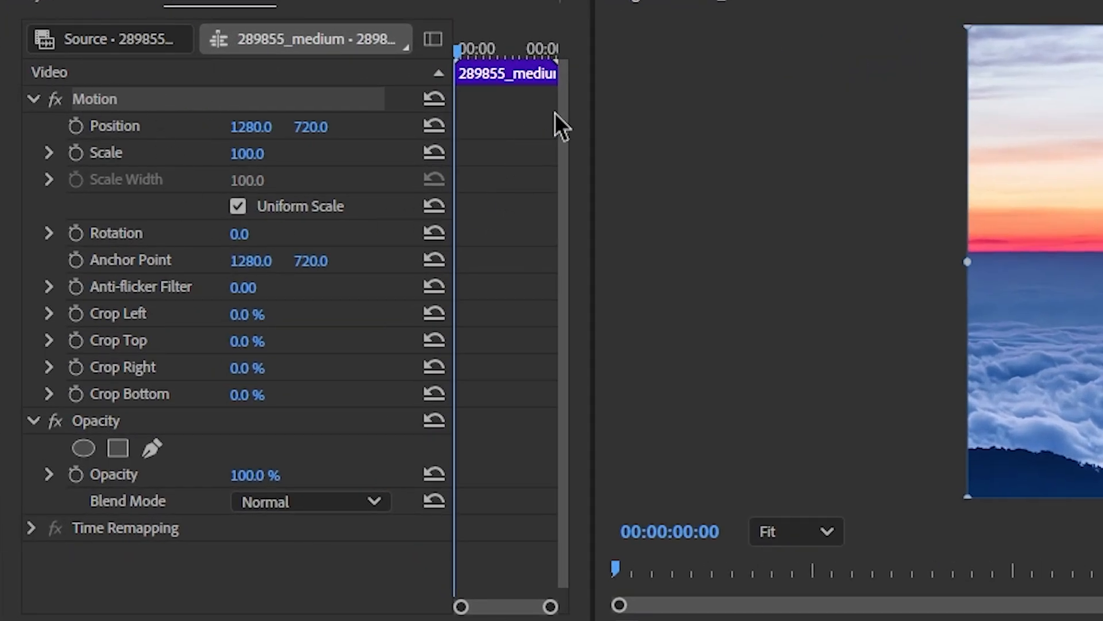
{"action": "left_click", "coordinate": [72, 151]}
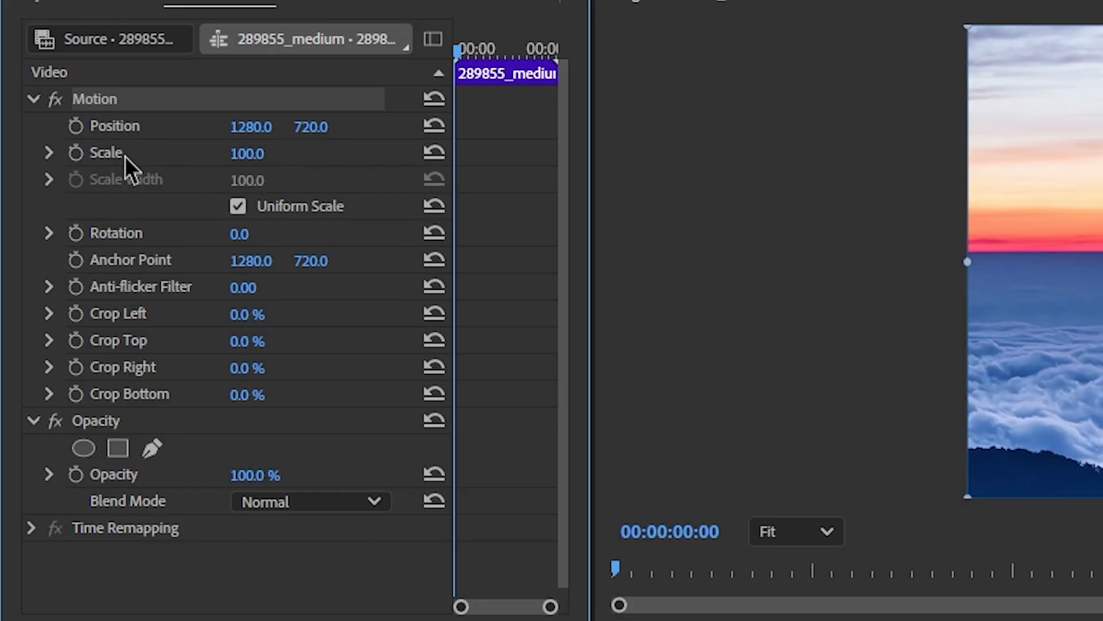
{"action": "left_click", "coordinate": [78, 155]}
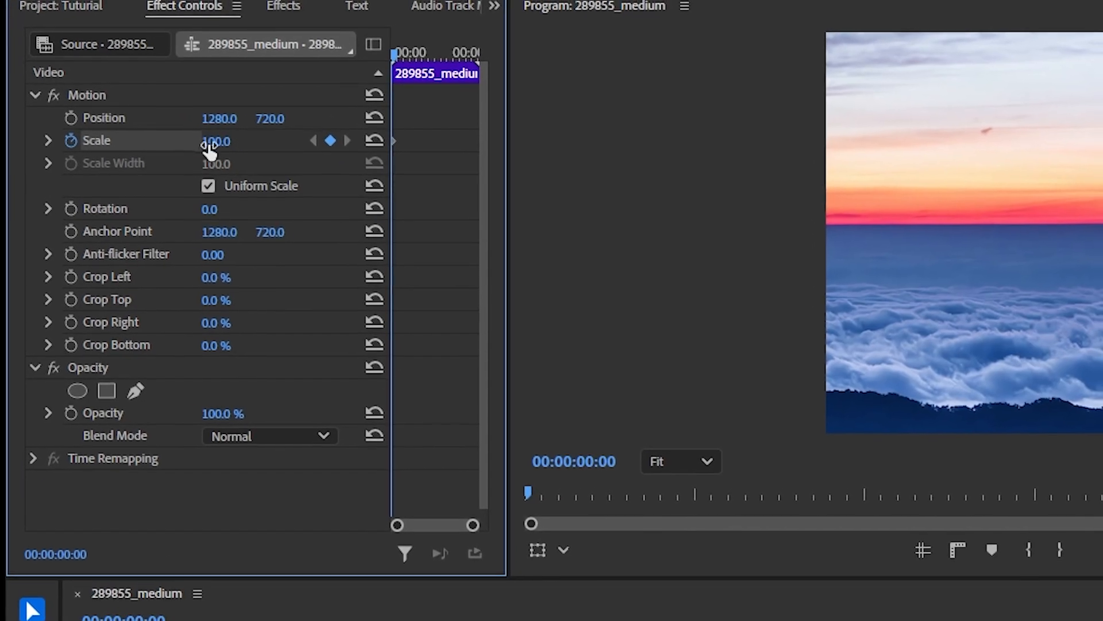
{"action": "left_click", "coordinate": [402, 53]}
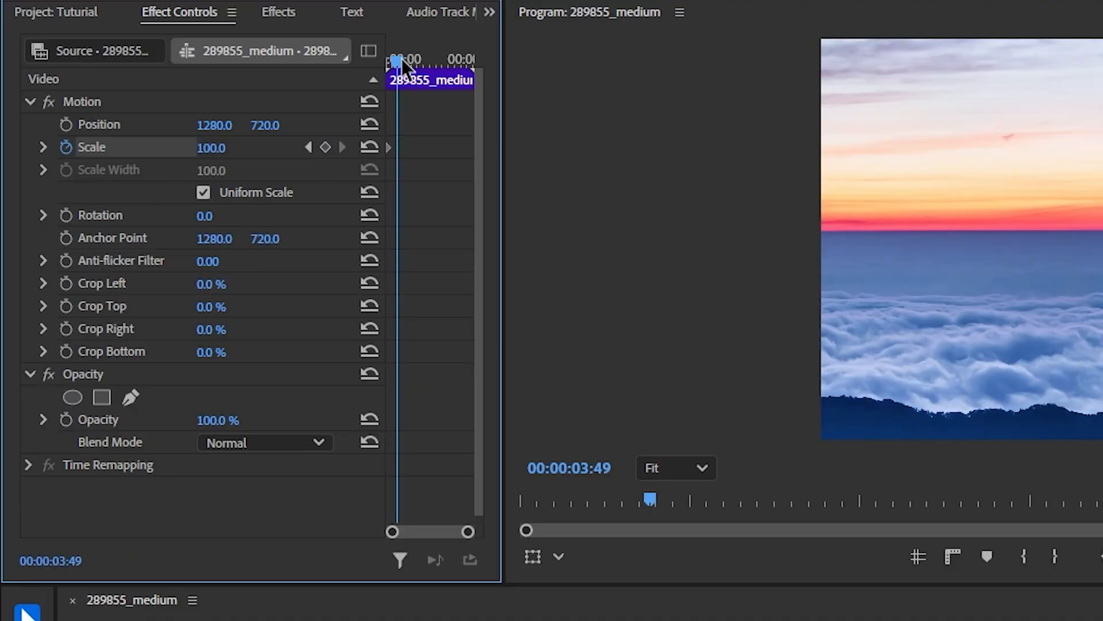
{"action": "left_click_drag", "start_coordinate": [402, 59], "coordinate": [409, 58]}
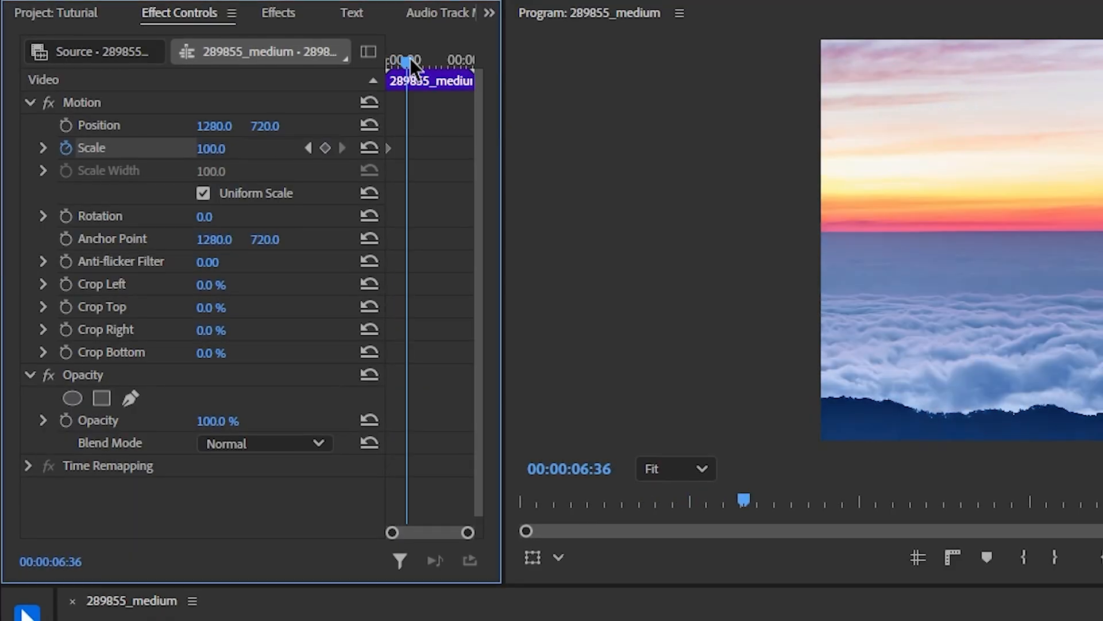
{"action": "left_click", "coordinate": [323, 149]}
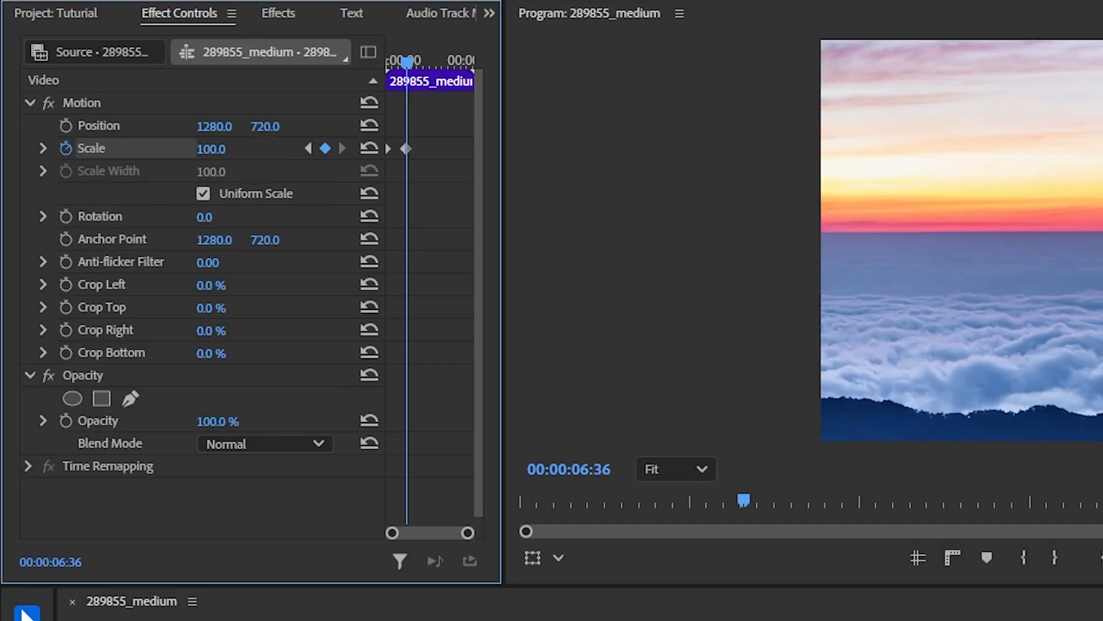
- Set the Scale at the second keyframe to 200
{"action": "left_click_drag", "start_coordinate": [211, 149], "coordinate": [241, 149]}
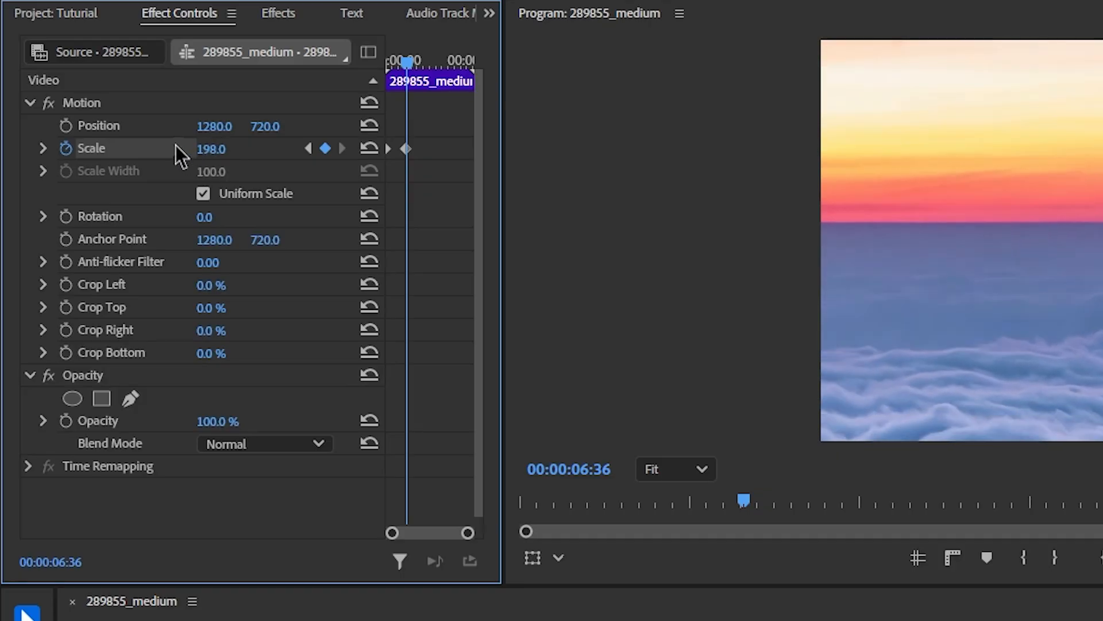
{"action": "left_click", "coordinate": [213, 149]}
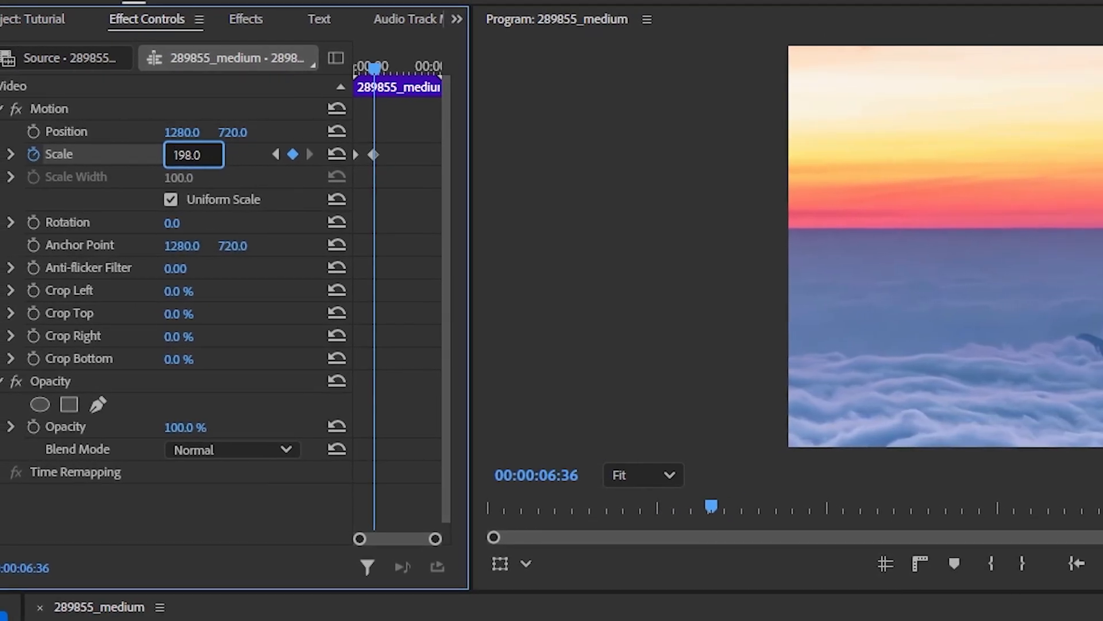
{"action": "key", "text": "BackSpace"}
{"action": "key", "text": "BackSpace"}
{"action": "key", "text": "BackSpace"}
{"action": "key", "text": "BackSpace"}
{"action": "key", "text": "BackSpace"}
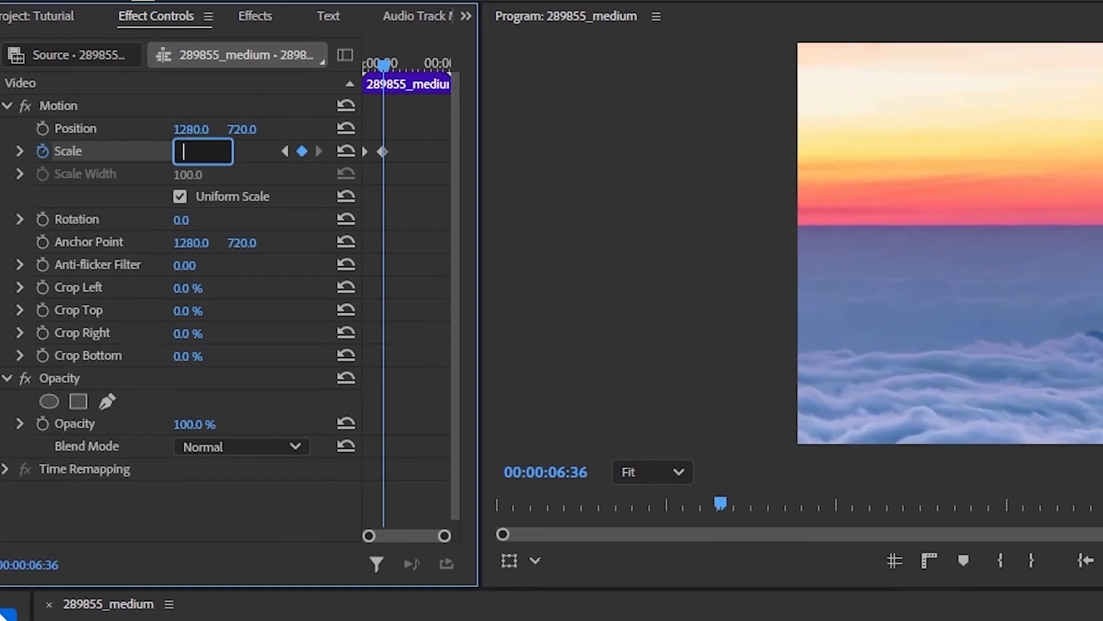
{"action": "type", "text": "200"}
{"action": "key", "text": "Return"}
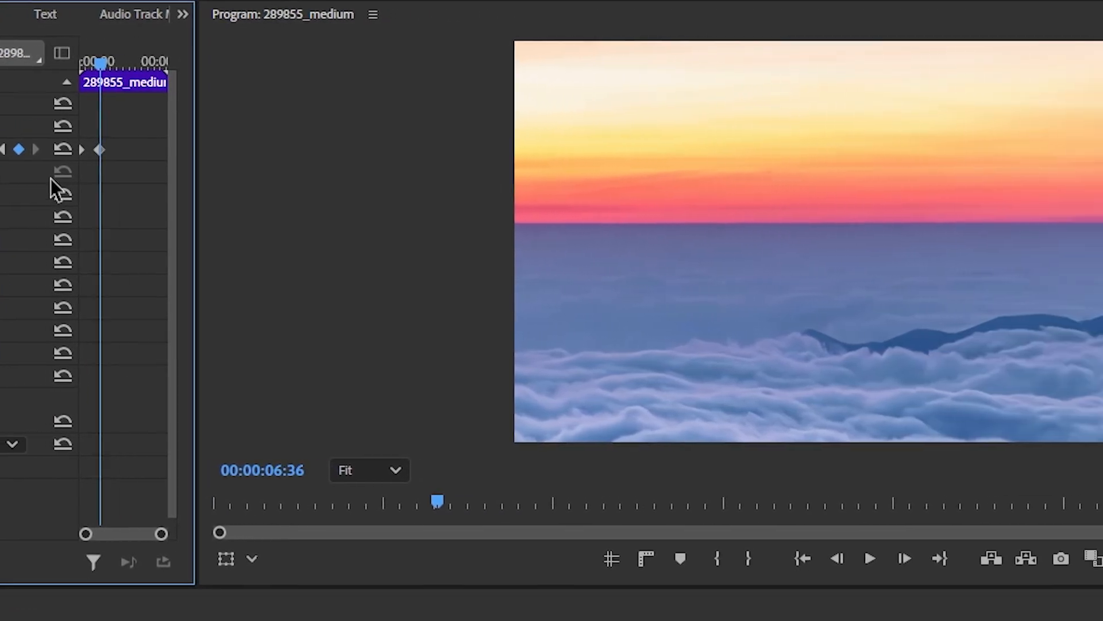
- Play the zoom from the start, then apply Ease Out to the second Scale keyframe
{"action": "key", "text": "Home"}
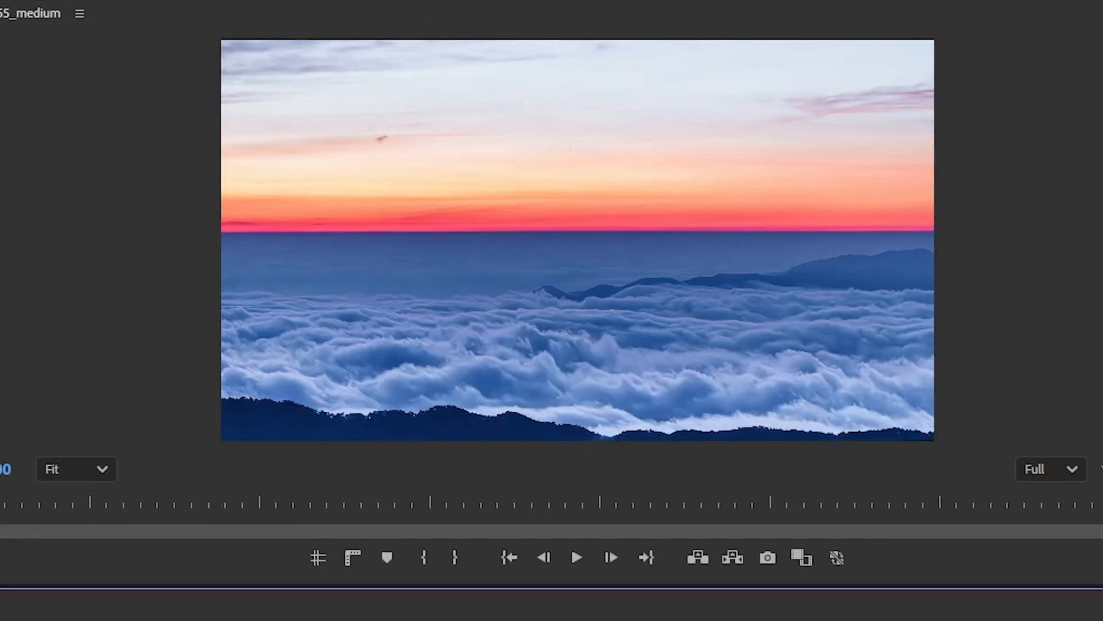
{"action": "key", "text": "space"}
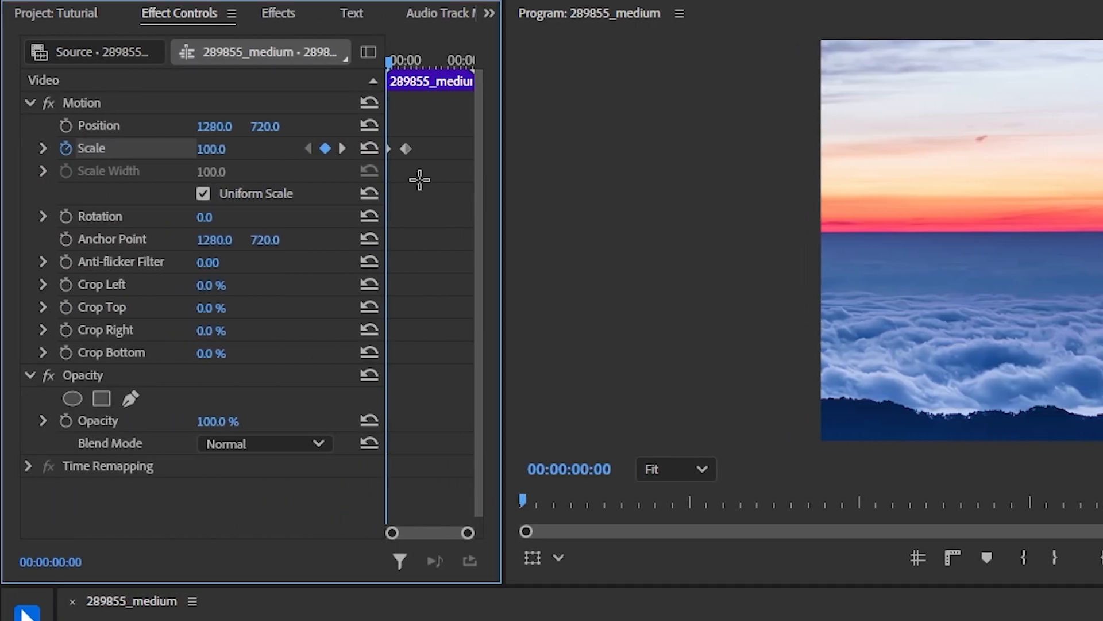
{"action": "left_click_drag", "start_coordinate": [419, 180], "coordinate": [401, 130]}
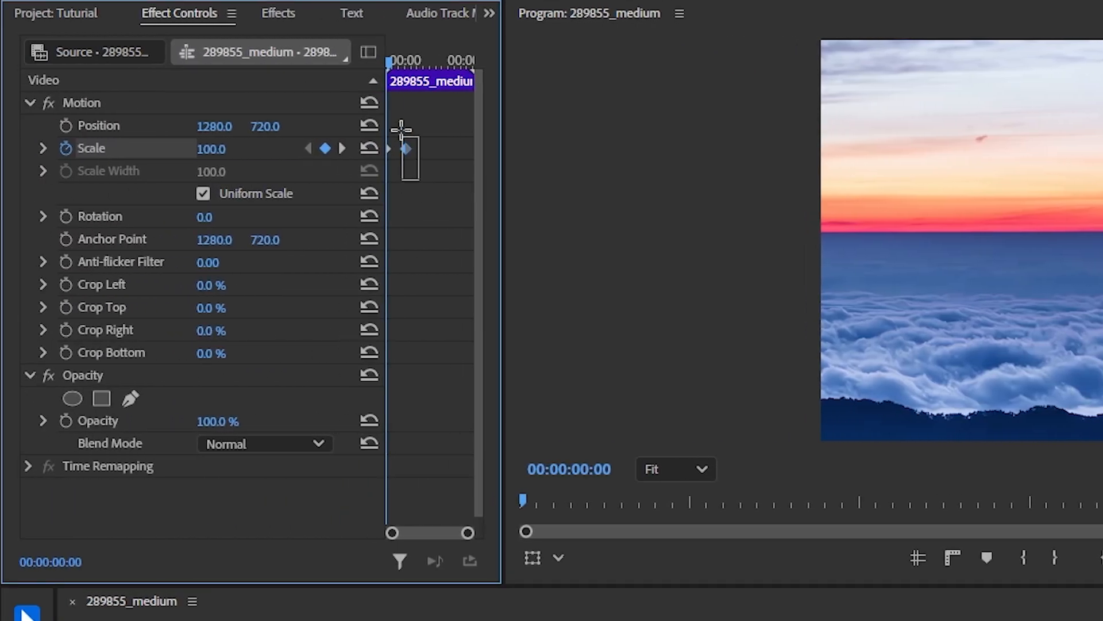
{"action": "right_click", "coordinate": [409, 150]}
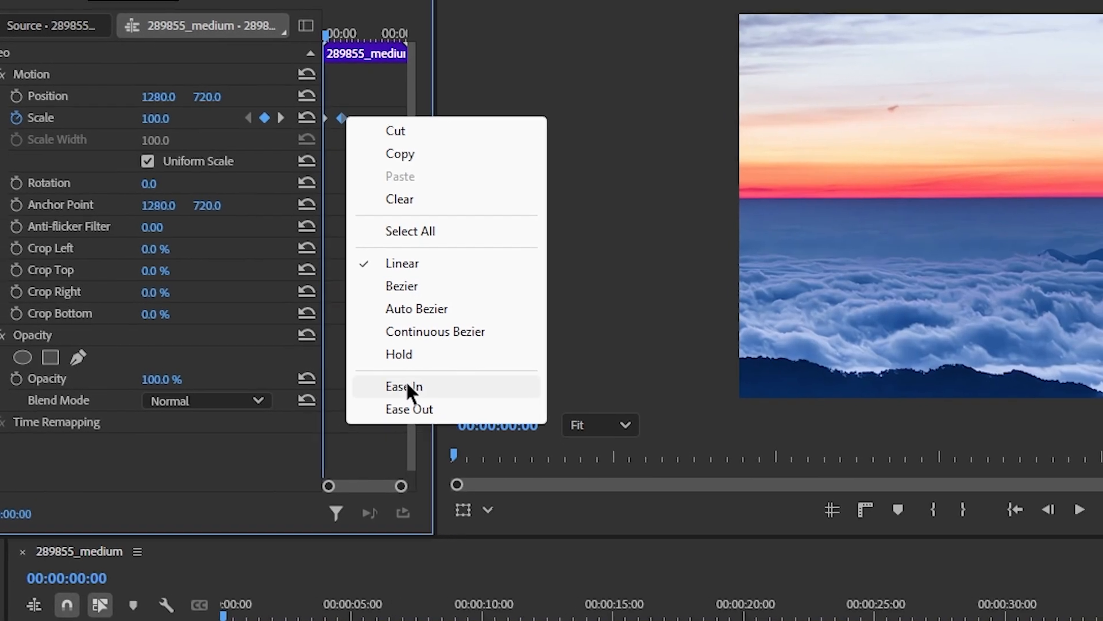
{"action": "left_click", "coordinate": [409, 409]}
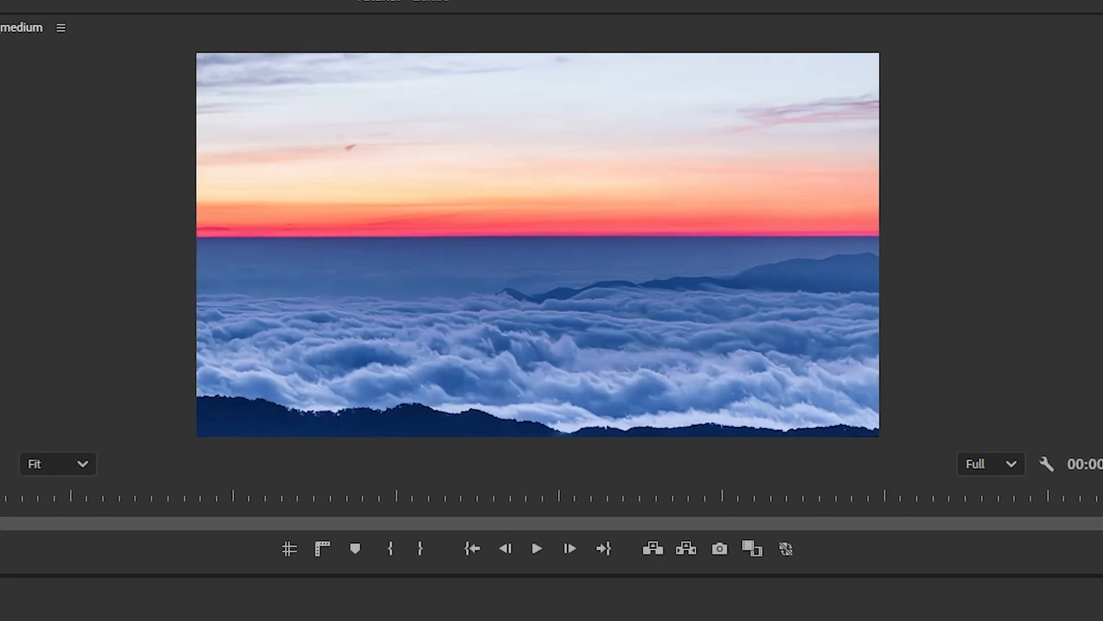
- Preview the animation, then add an Opacity keyframe at the clip's start
{"action": "key", "text": "space"}
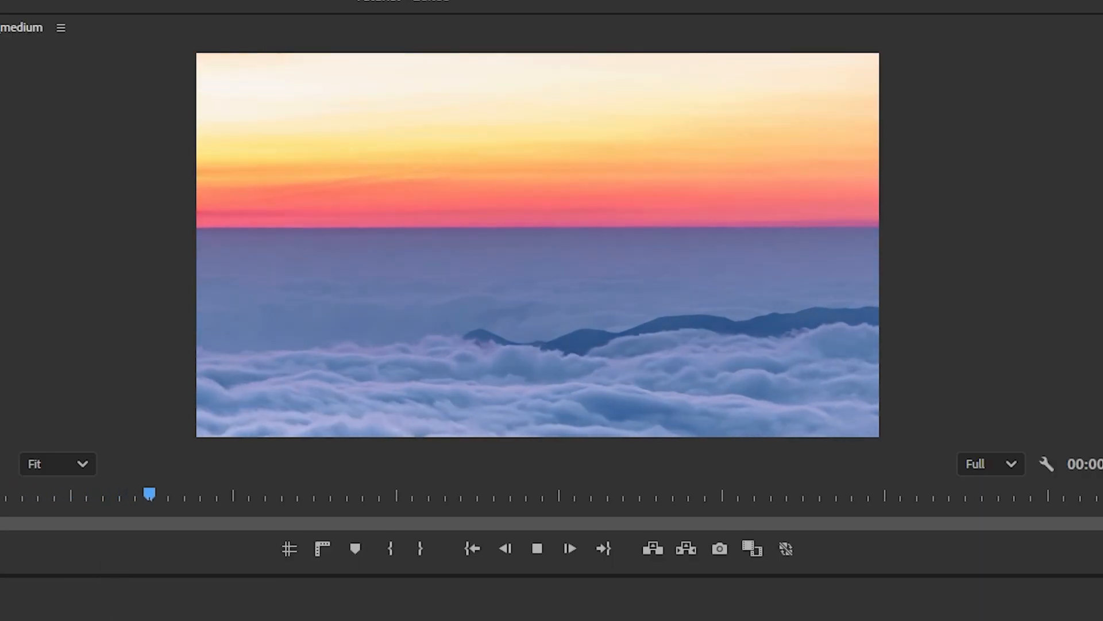
{"action": "key", "text": "space"}
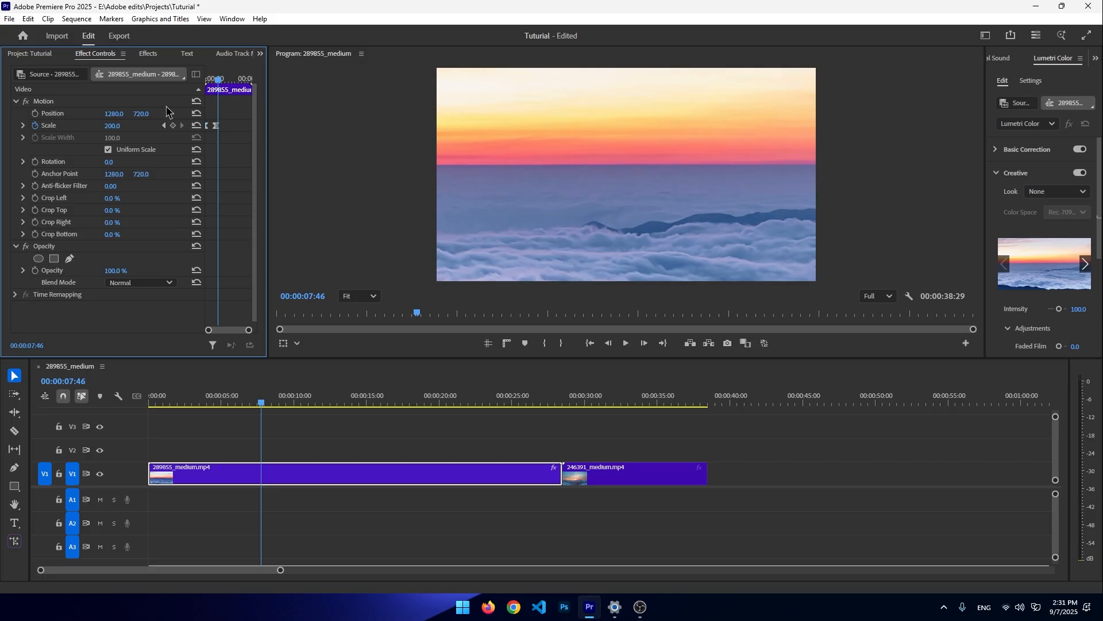
{"action": "left_click_drag", "start_coordinate": [225, 81], "coordinate": [183, 102]}
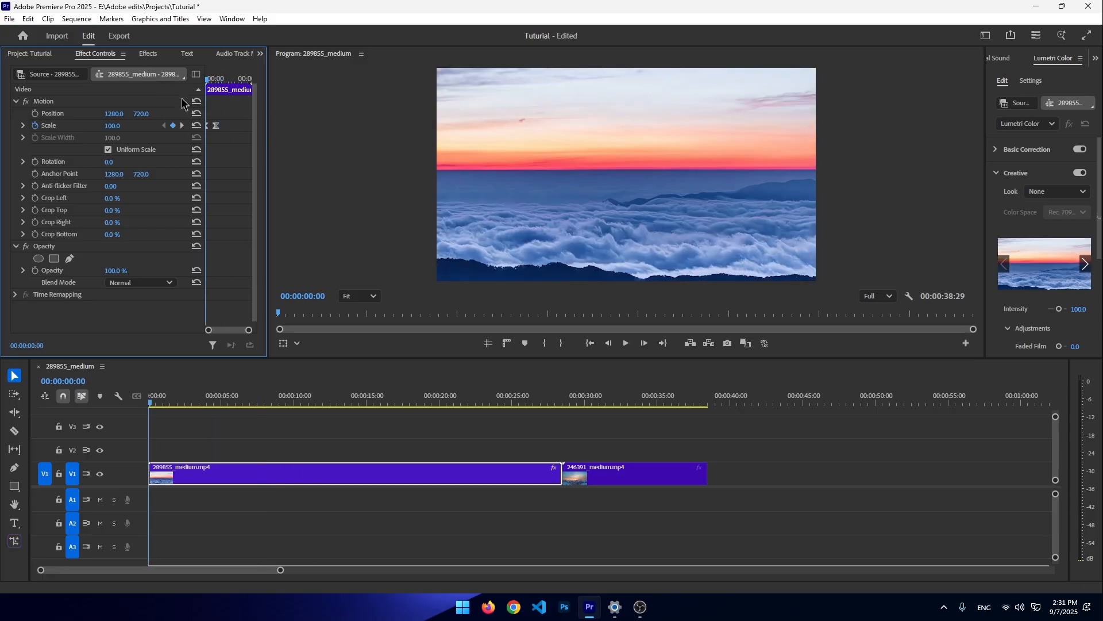
{"action": "left_click", "coordinate": [34, 270]}
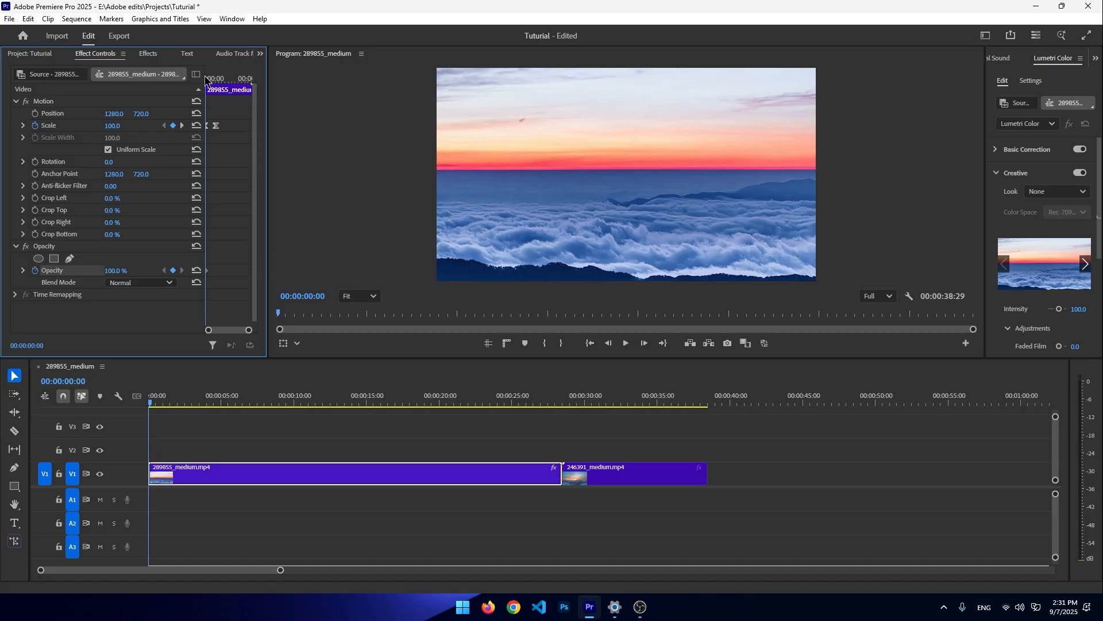
- Set the first clip's Opacity to 0% at 00:00:06:36, adding a fade-out keyframe
{"action": "left_click_drag", "start_coordinate": [208, 85], "coordinate": [215, 86]}
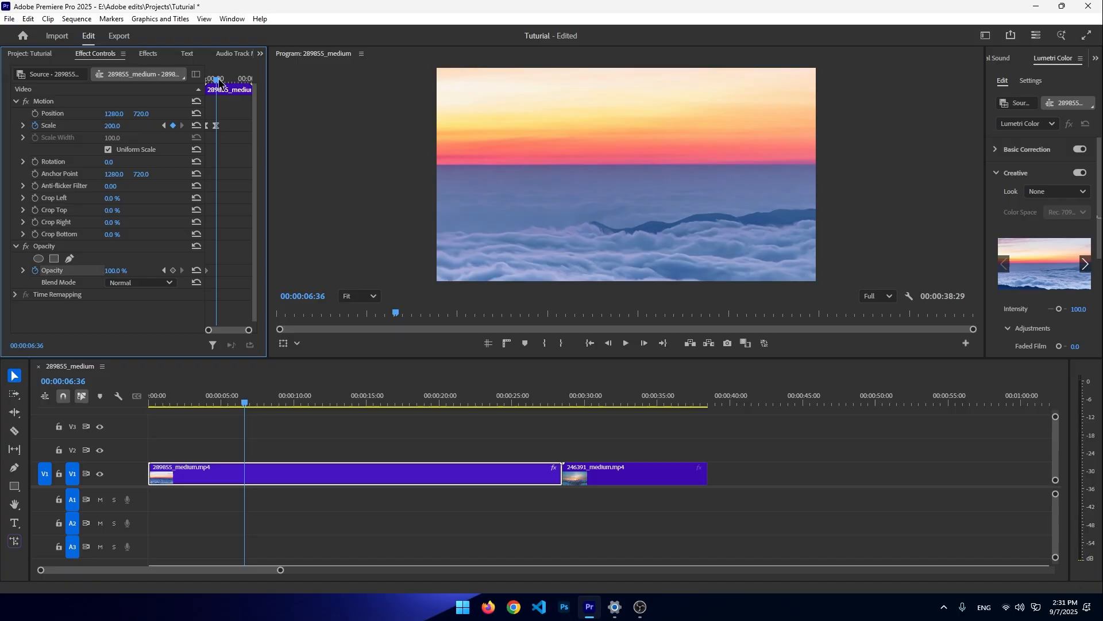
{"action": "left_click_drag", "start_coordinate": [219, 82], "coordinate": [207, 85]}
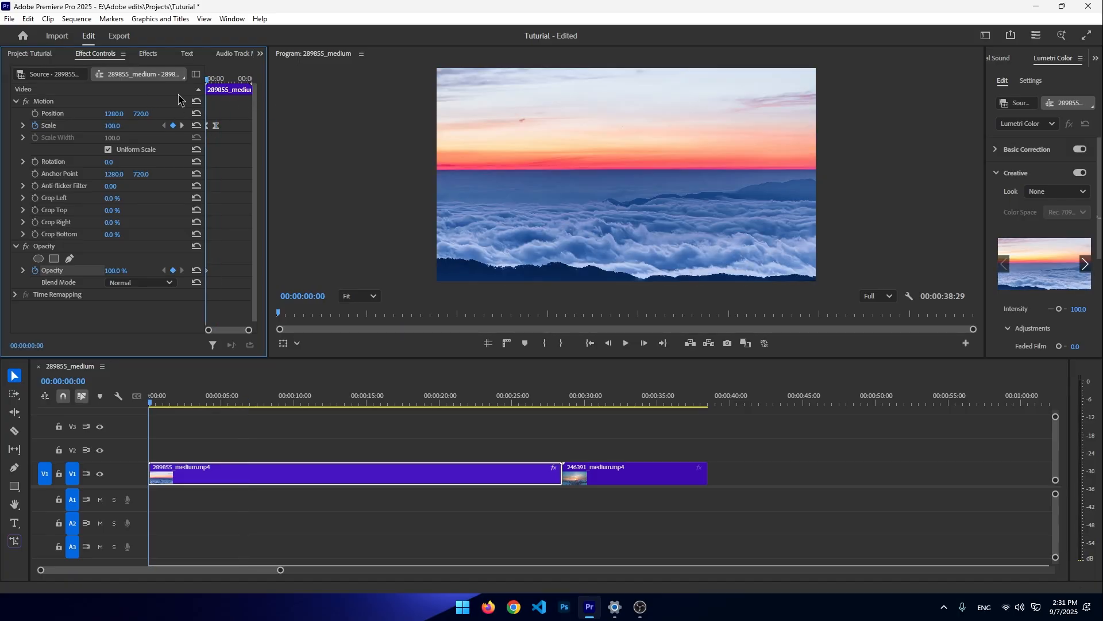
{"action": "left_click", "coordinate": [215, 84]}
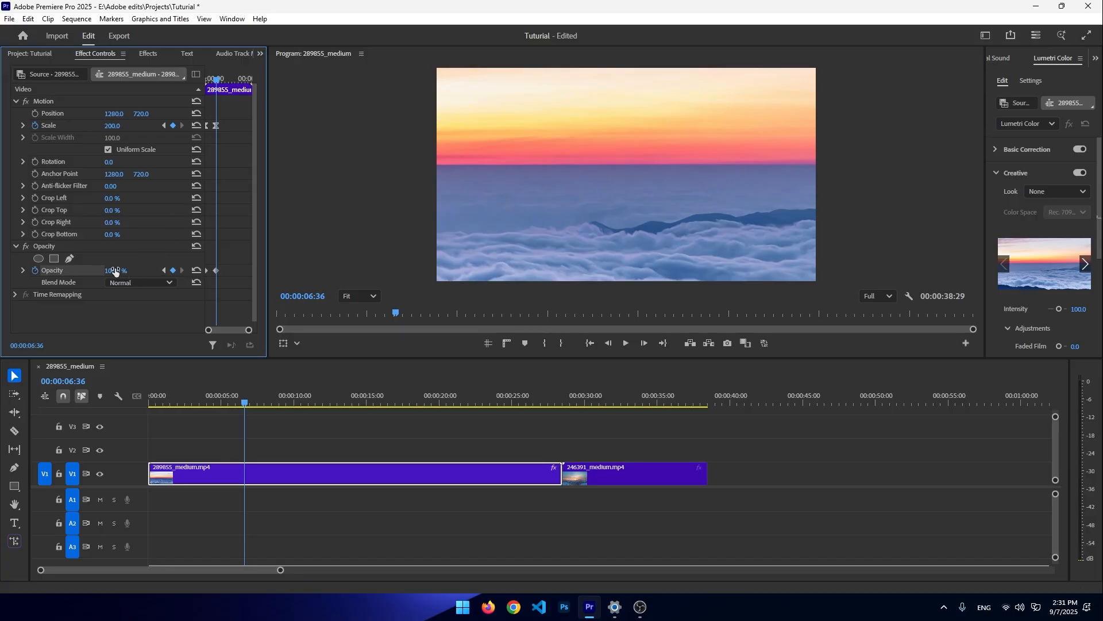
{"action": "left_click_drag", "start_coordinate": [115, 271], "coordinate": [58, 271]}
- Play the sequence from the start to preview the zoom and fade
{"action": "left_click", "coordinate": [312, 377]}
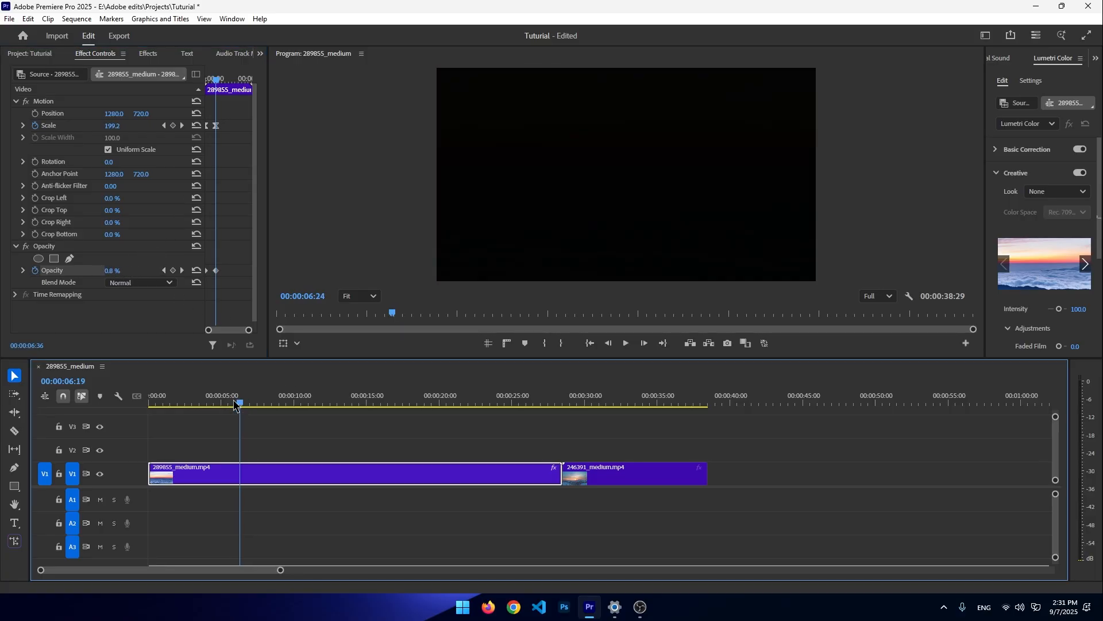
{"action": "key", "text": "Home"}
{"action": "key", "text": "space"}
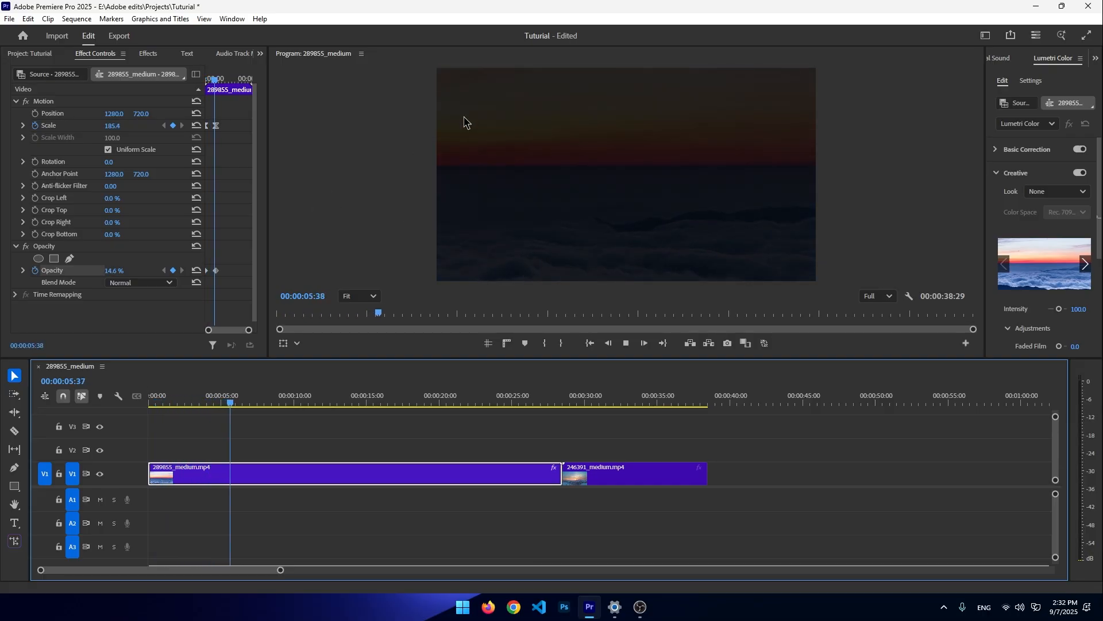
{"action": "key", "text": "space"}
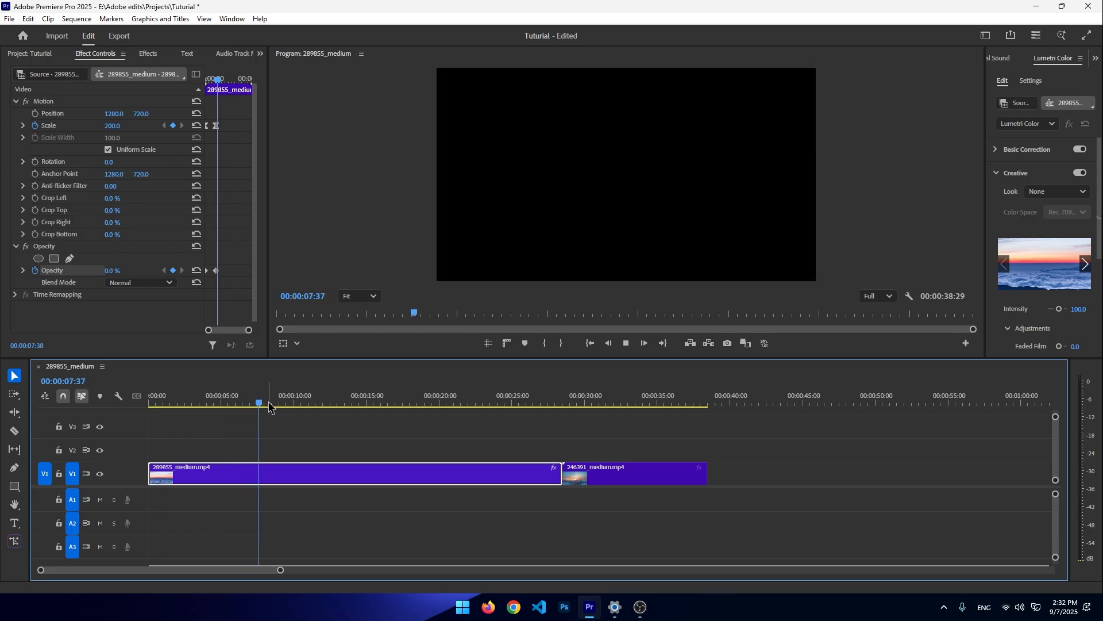
{"action": "key", "text": "Home"}
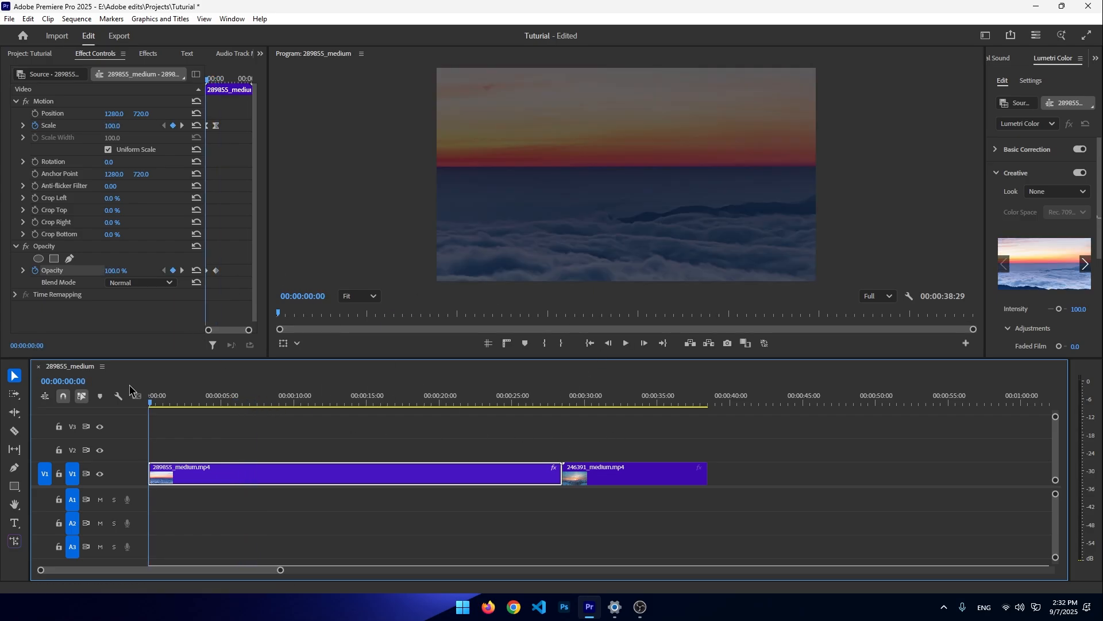
- Add a text layer reading "Sea" over the horizon in the program monitor using the Type tool
{"action": "left_click", "coordinate": [224, 172]}
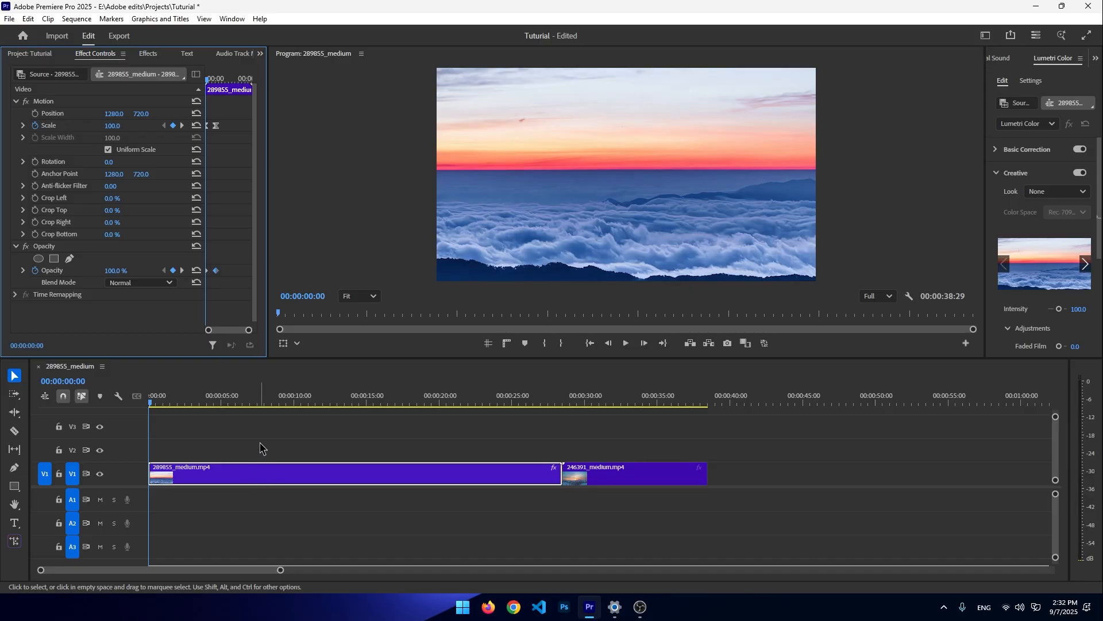
{"action": "left_click", "coordinate": [149, 404]}
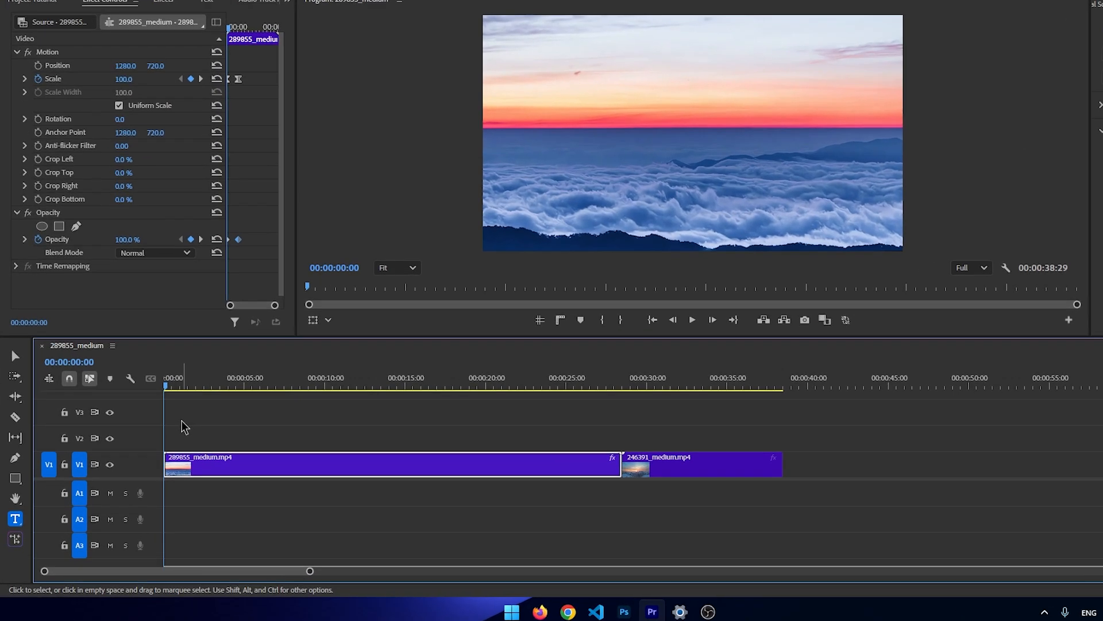
{"action": "left_click", "coordinate": [17, 521]}
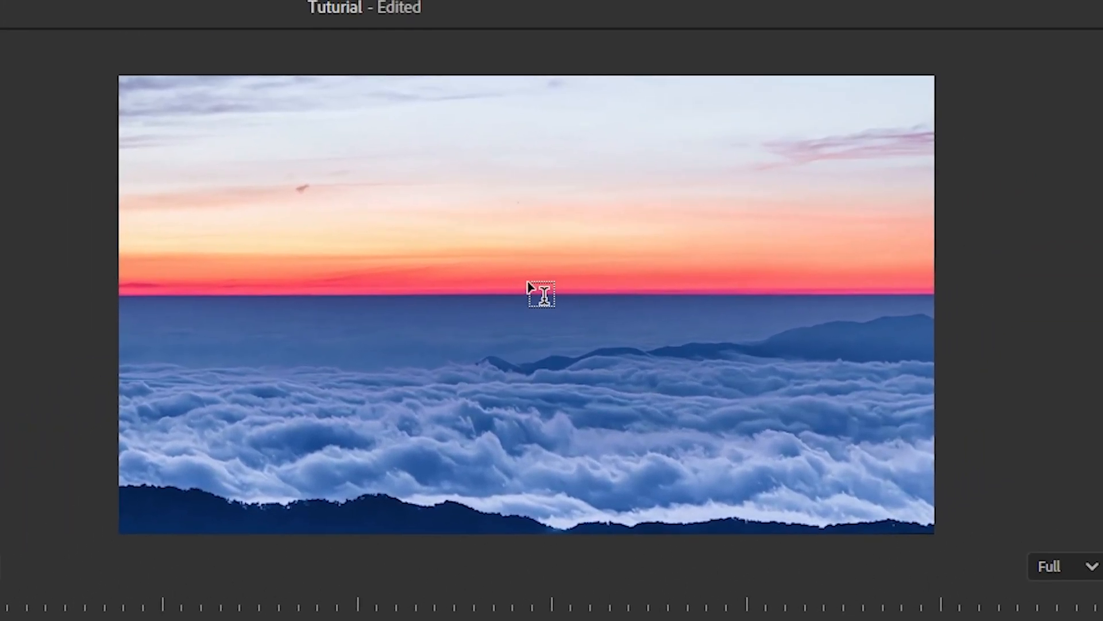
{"action": "left_click", "coordinate": [527, 283]}
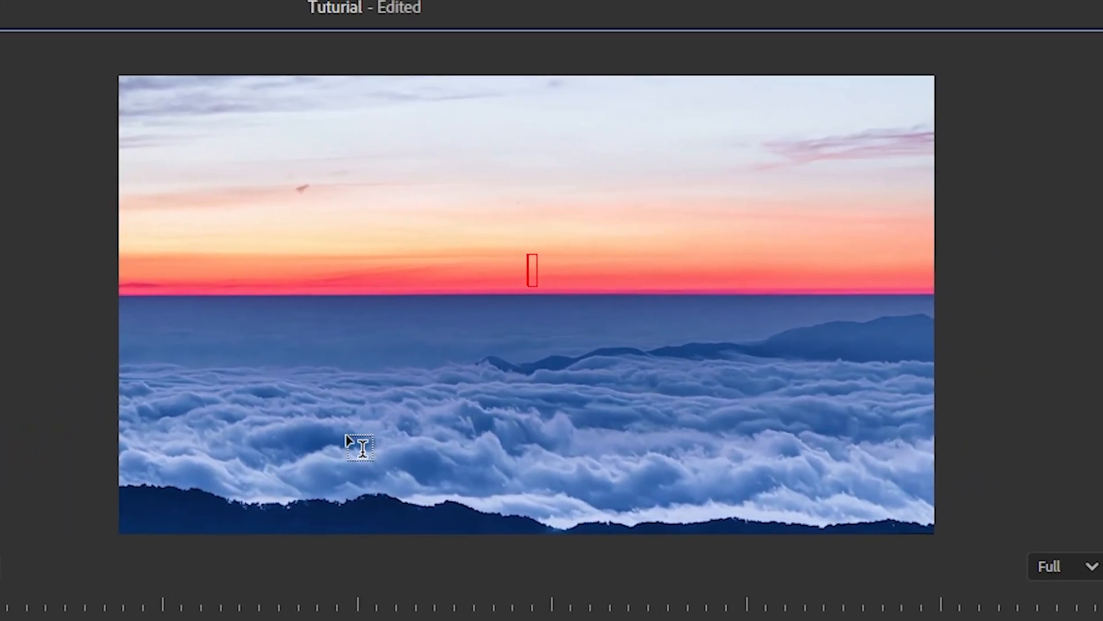
{"action": "type", "text": "adjasdjasd"}
{"action": "key", "text": "BackSpace"}
{"action": "key", "text": "BackSpace"}
{"action": "key", "text": "BackSpace"}
{"action": "key", "text": "BackSpace"}
{"action": "key", "text": "BackSpace"}
{"action": "key", "text": "BackSpace"}
{"action": "key", "text": "BackSpace"}
{"action": "key", "text": "BackSpace"}
{"action": "key", "text": "BackSpace"}
{"action": "type", "text": "Sea"}
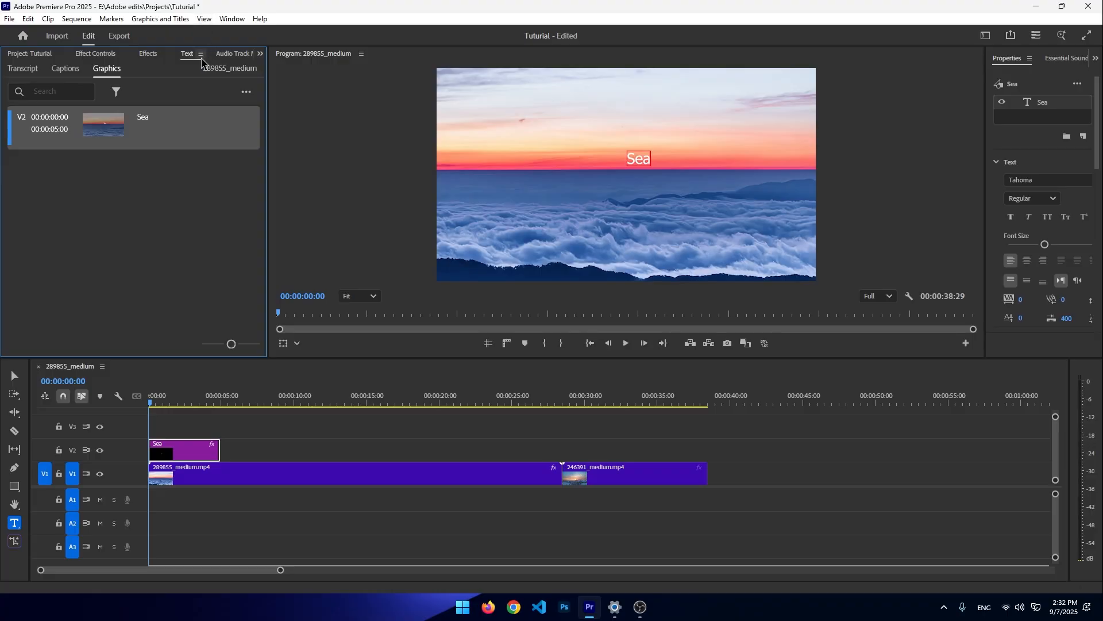
- Close the Text panel and widen the Properties panel
{"action": "left_click", "coordinate": [200, 54]}
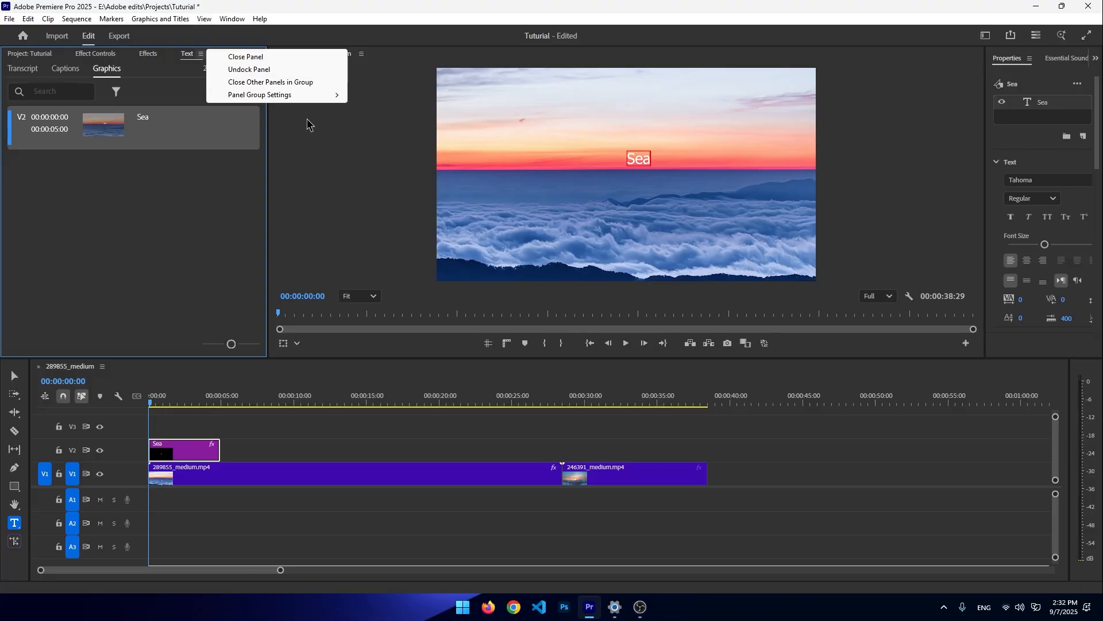
{"action": "left_click", "coordinate": [267, 66]}
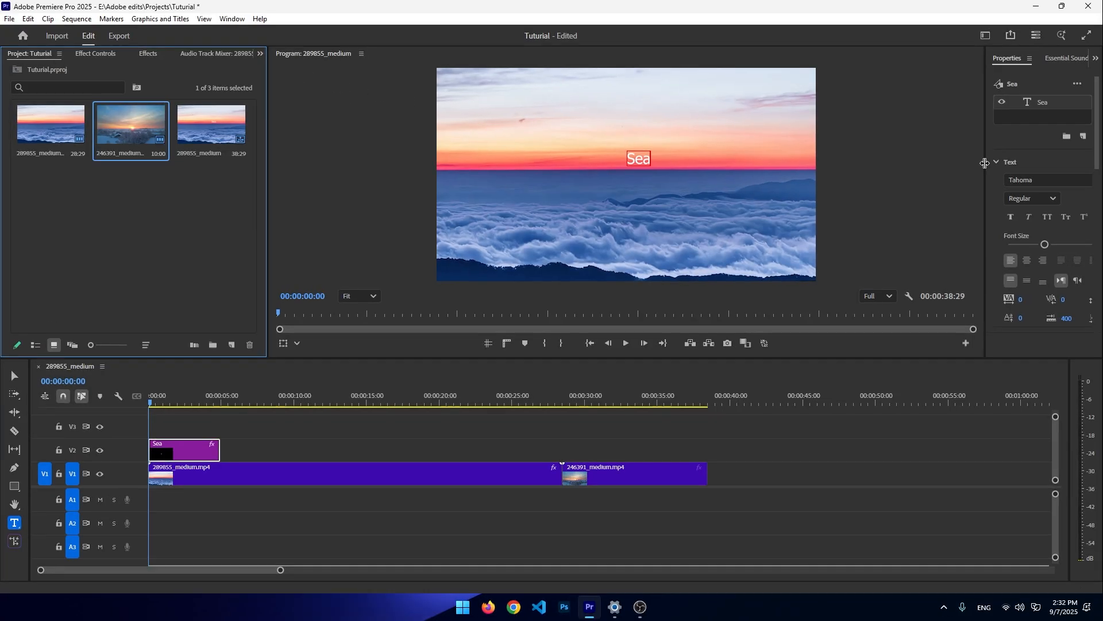
{"action": "left_click_drag", "start_coordinate": [989, 163], "coordinate": [848, 166]}
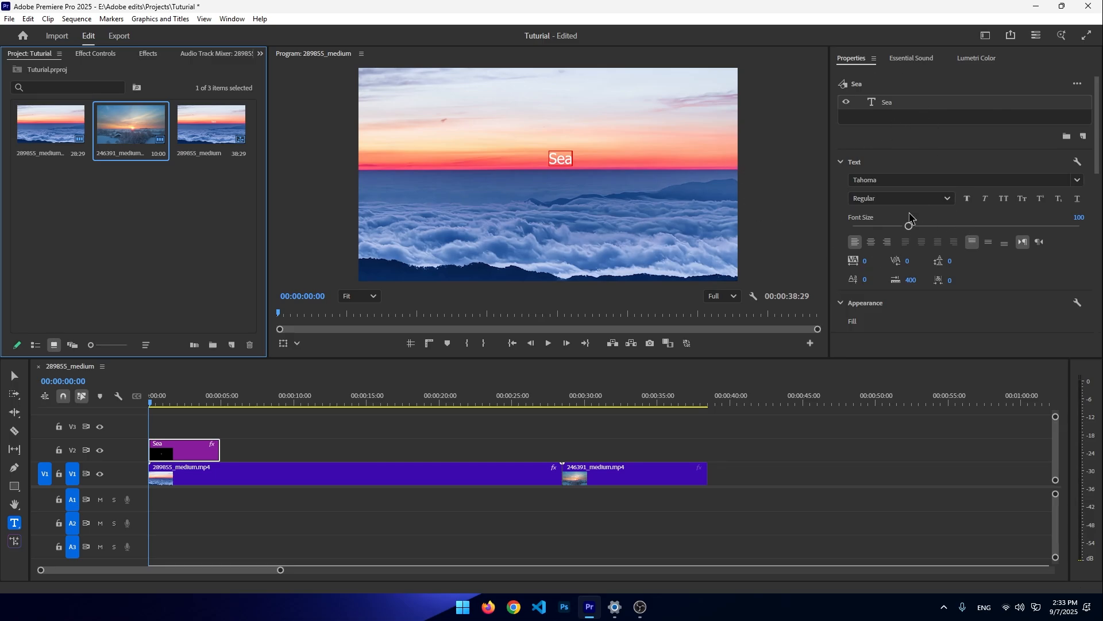
- Select the Sea title and set its font size to 173
{"action": "left_click_drag", "start_coordinate": [910, 225], "coordinate": [920, 231]}
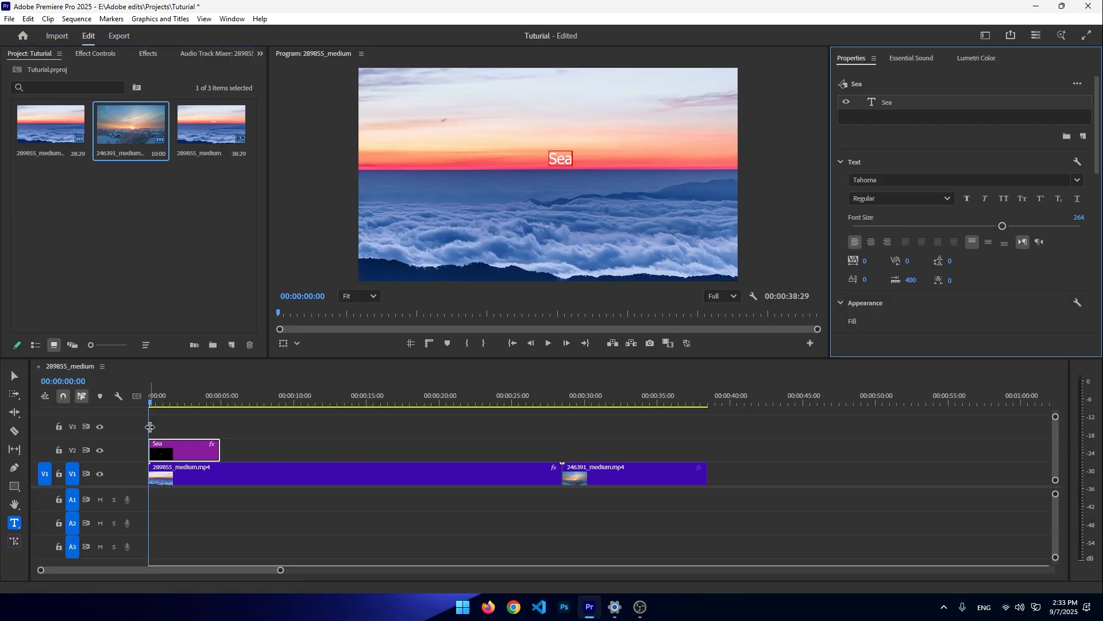
{"action": "double_click", "coordinate": [167, 453]}
{"action": "double_click", "coordinate": [563, 159]}
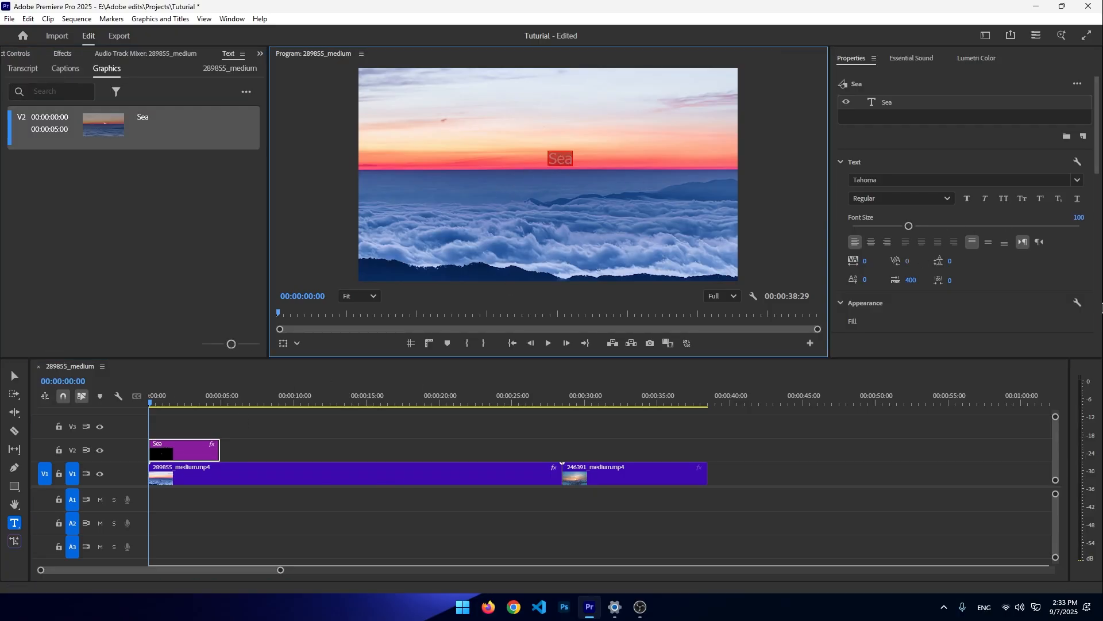
{"action": "left_click_drag", "start_coordinate": [914, 230], "coordinate": [951, 226]}
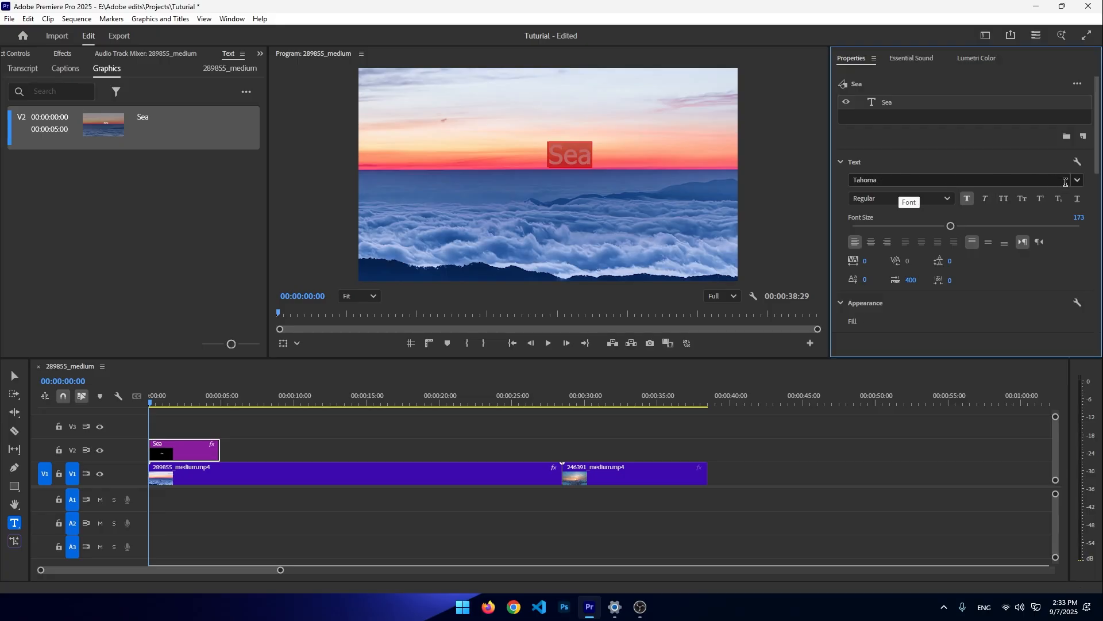
- Set the Sea title's font style to Bold and center-align the text
{"action": "left_click", "coordinate": [1066, 182]}
{"action": "left_click", "coordinate": [1012, 225]}
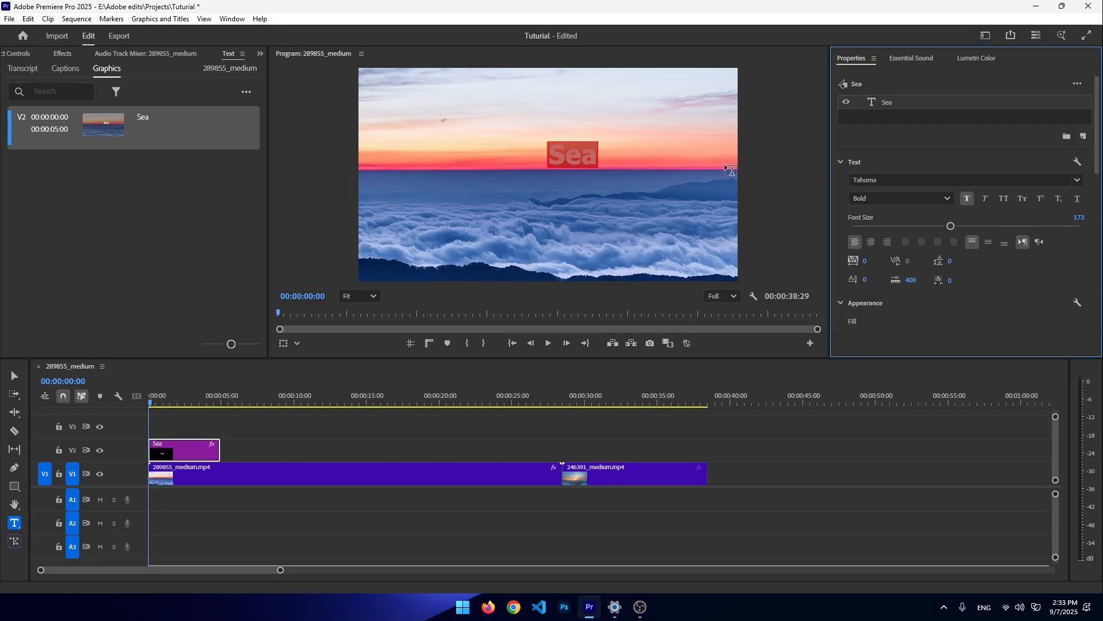
{"action": "left_click", "coordinate": [866, 198]}
{"action": "left_click", "coordinate": [904, 219]}
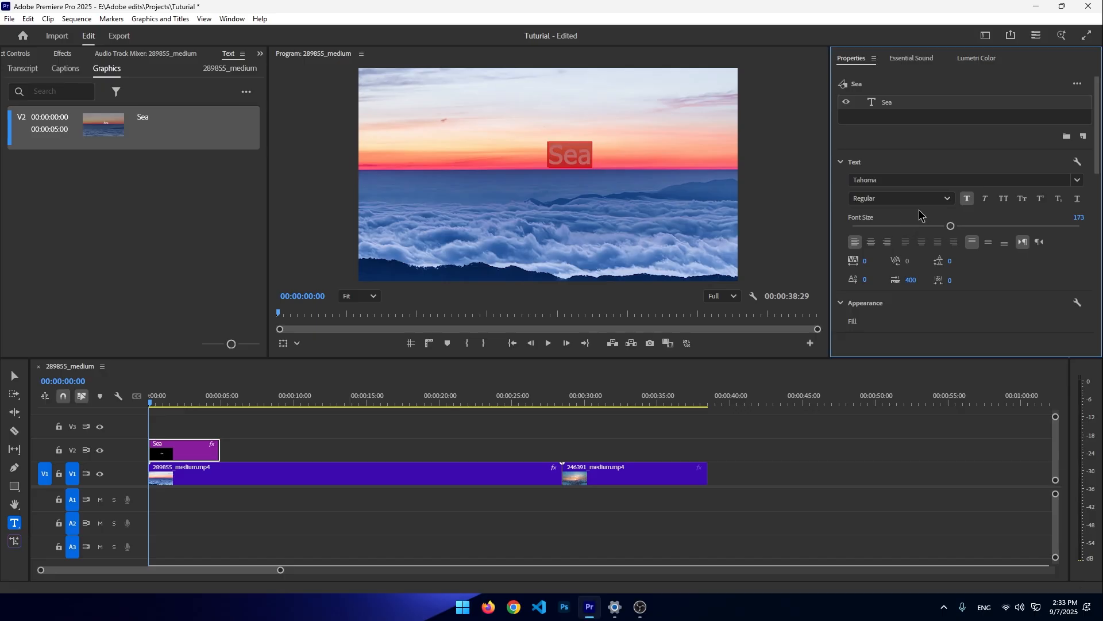
{"action": "left_click", "coordinate": [946, 200]}
{"action": "left_click", "coordinate": [913, 233]}
{"action": "left_click", "coordinate": [871, 241]}
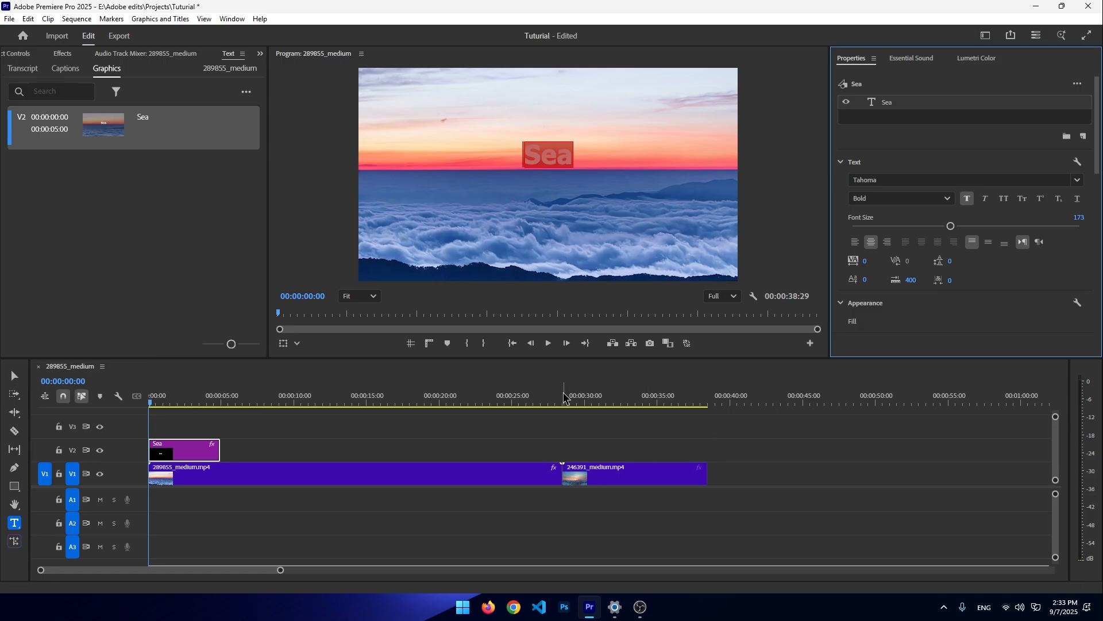
{"action": "type", "text": "v"}
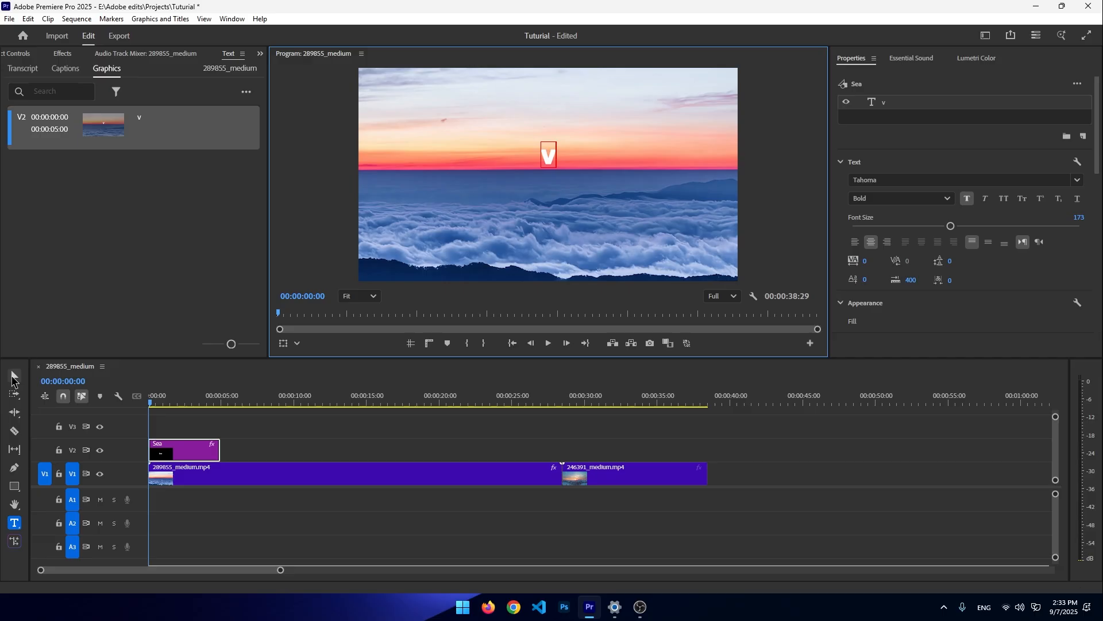
{"action": "double_click", "coordinate": [550, 159]}
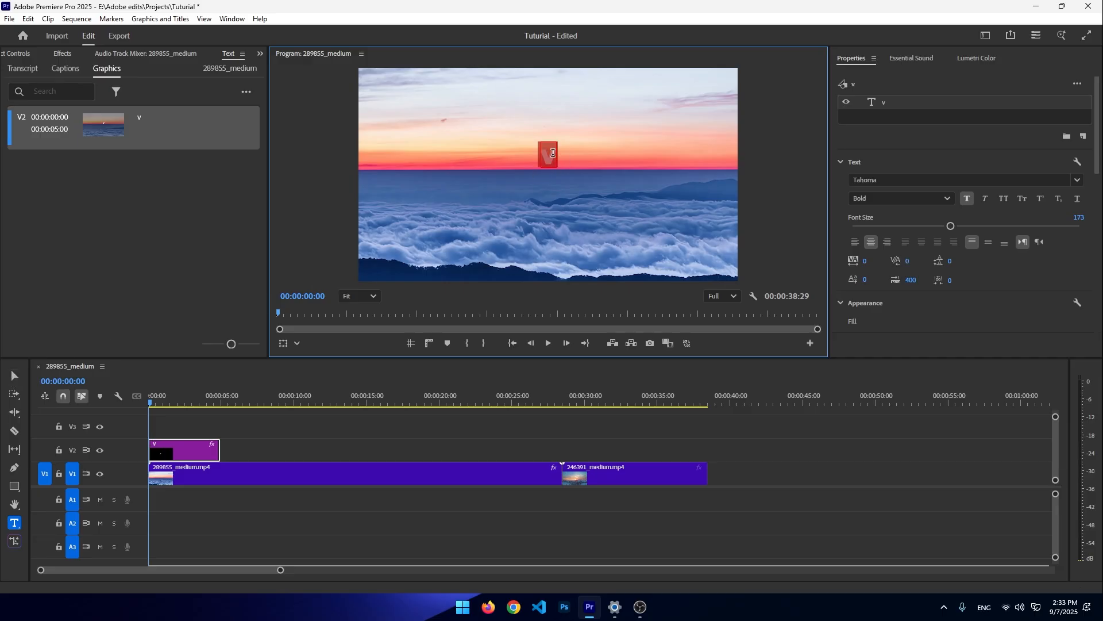
{"action": "key", "text": "Escape"}
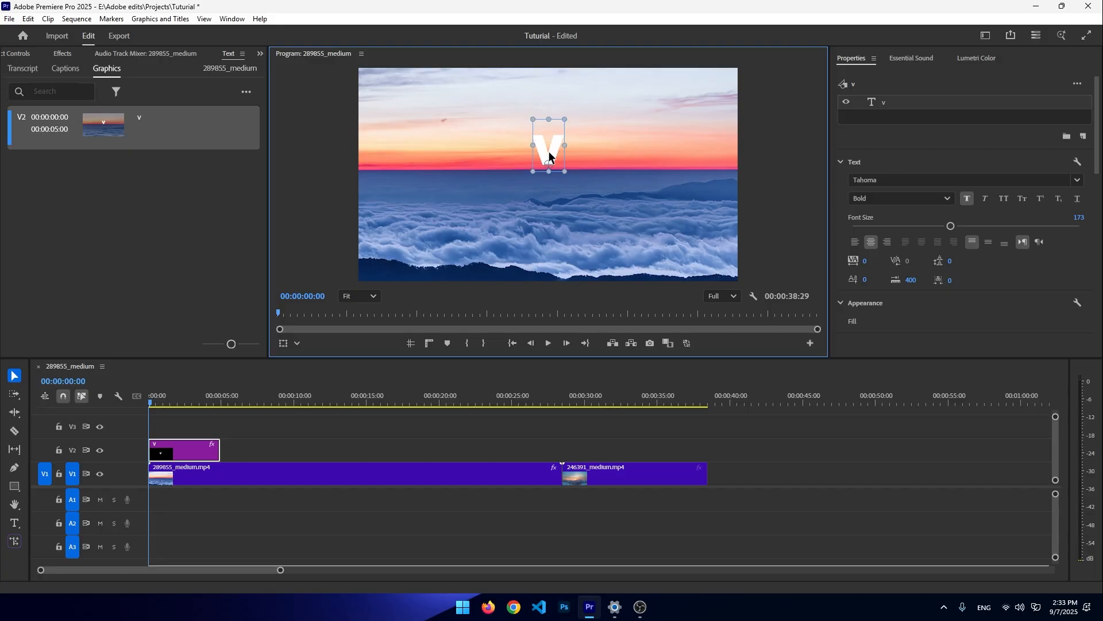
{"action": "left_click_drag", "start_coordinate": [570, 136], "coordinate": [631, 175]}
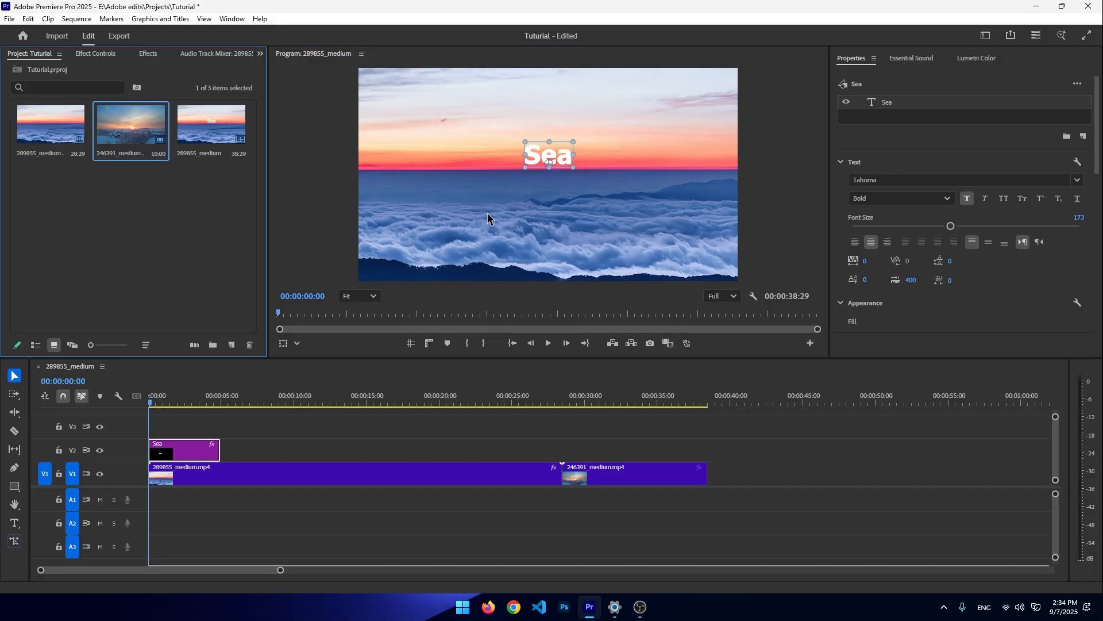
- Enable Opacity keyframing on the Sea title, then delete the first clip's Opacity keyframes
{"action": "left_click", "coordinate": [96, 55]}
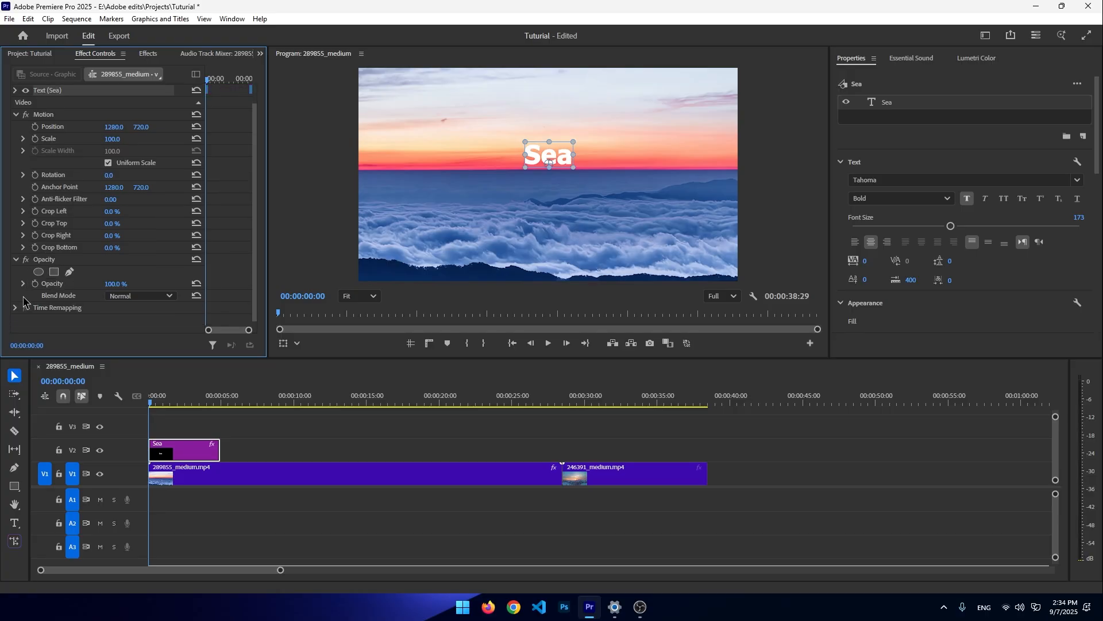
{"action": "left_click", "coordinate": [35, 283]}
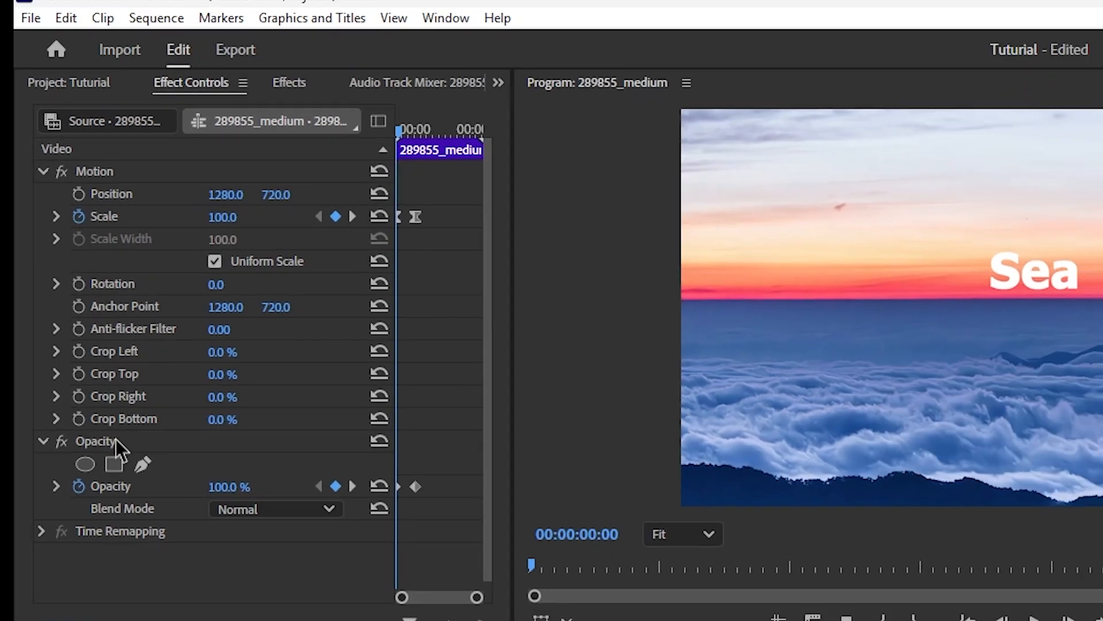
{"action": "left_click", "coordinate": [78, 486]}
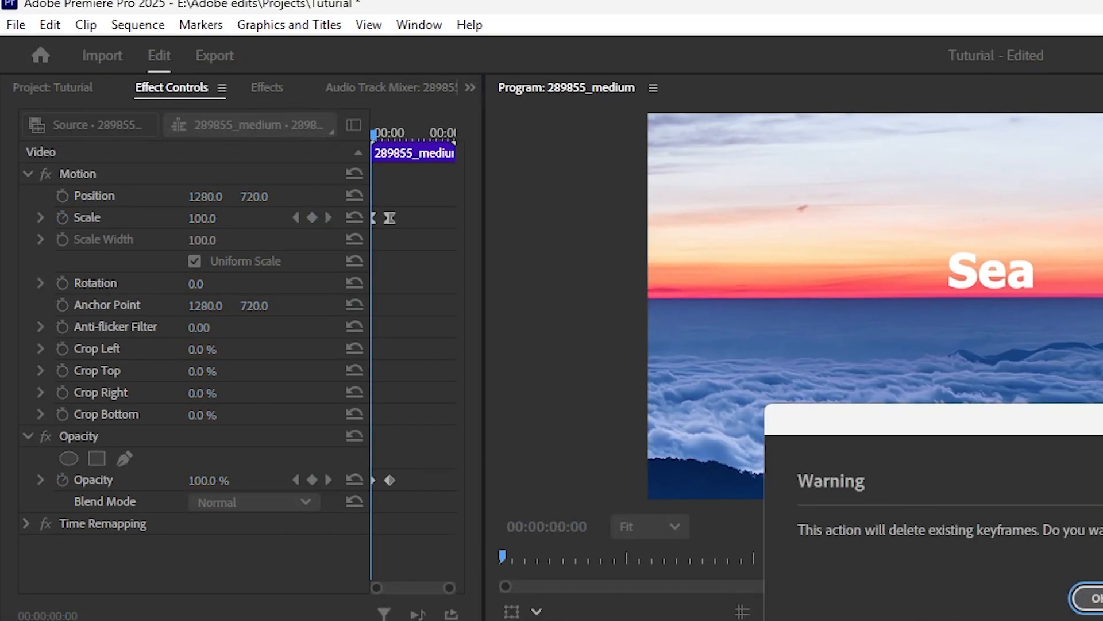
{"action": "key", "text": "Return"}
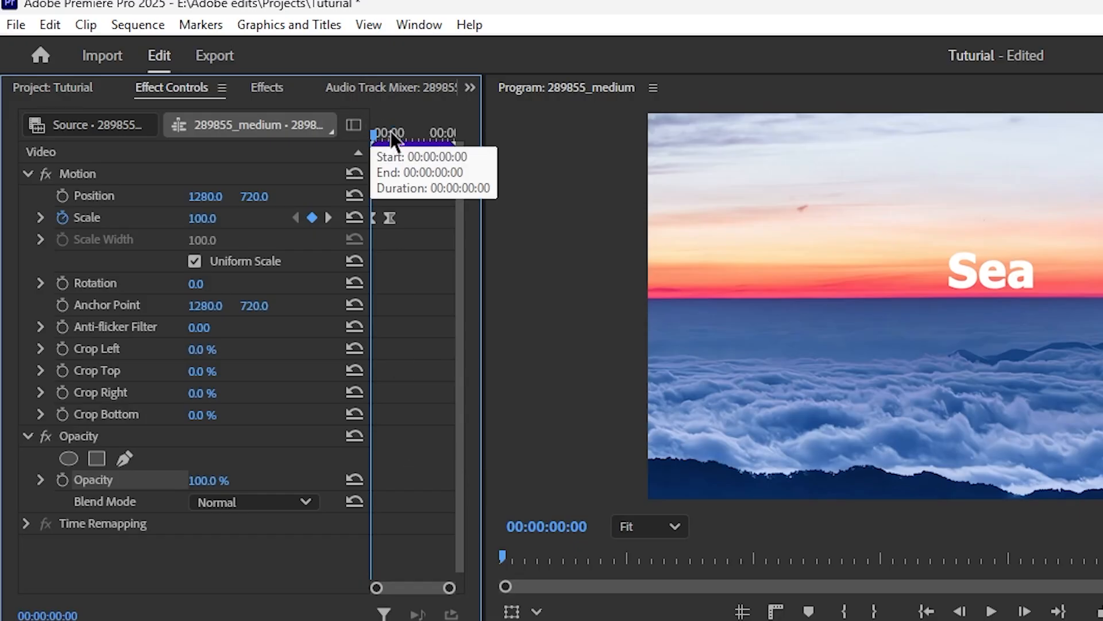
{"action": "right_click", "coordinate": [388, 218]}
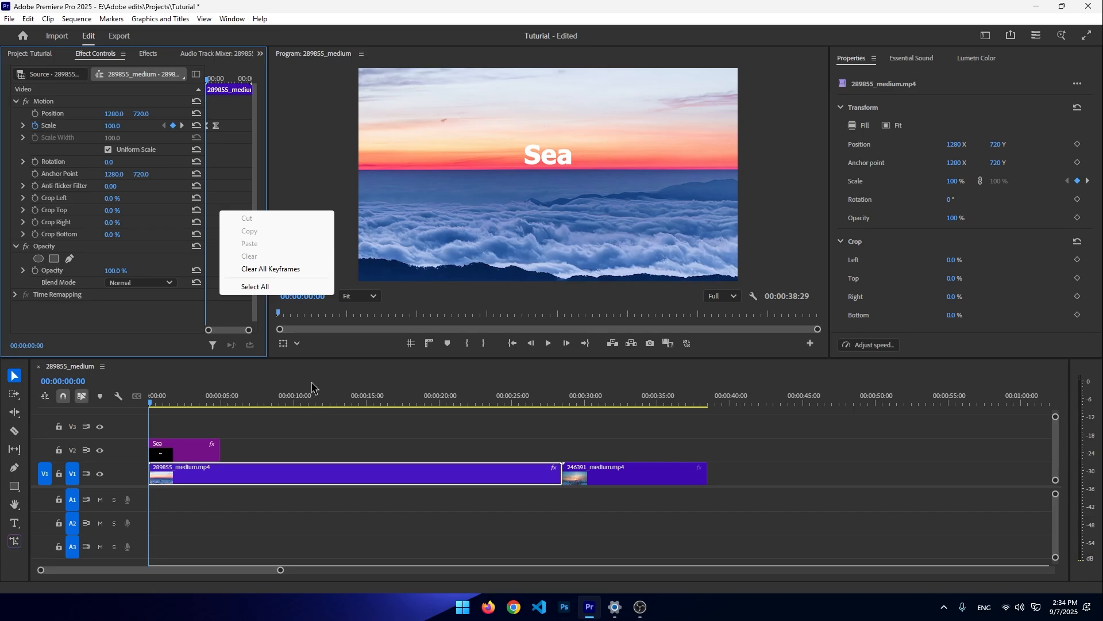
{"action": "left_click", "coordinate": [301, 402]}
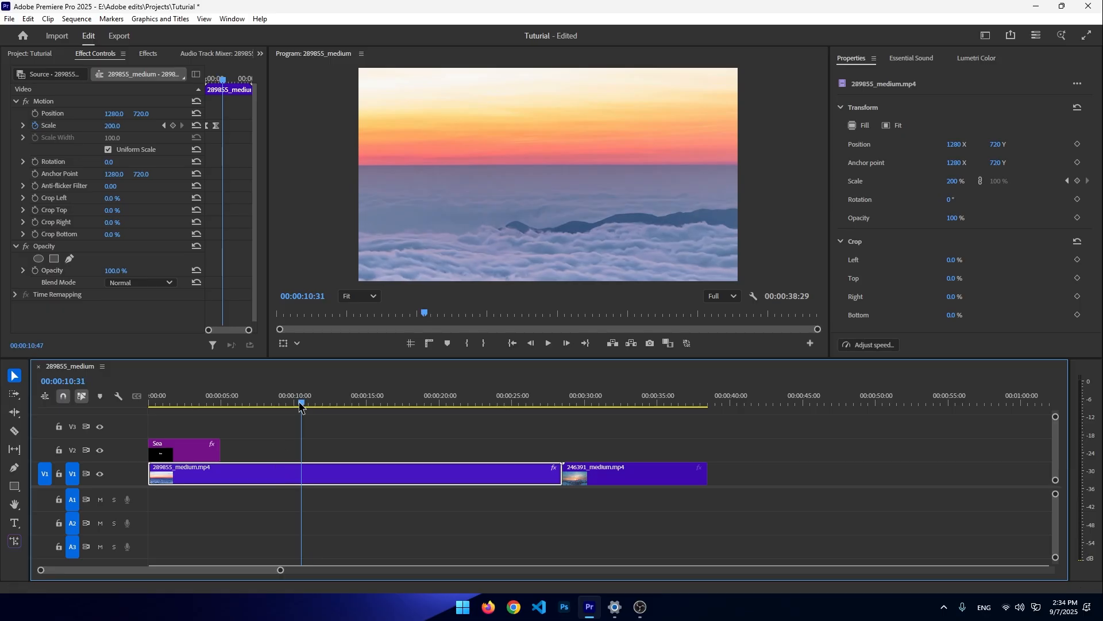
{"action": "key", "text": "Home"}
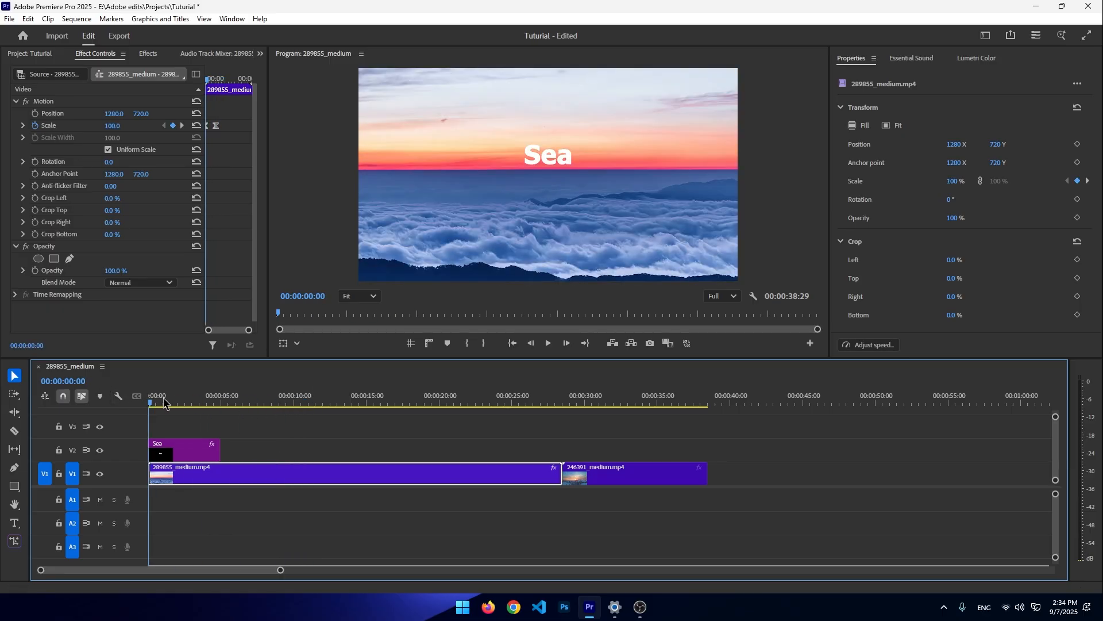
{"action": "left_click_drag", "start_coordinate": [164, 404], "coordinate": [127, 387]}
- Select the Sea title clip, add a Scale keyframe at the start and set its Scale to 4
{"action": "left_click", "coordinate": [171, 451]}
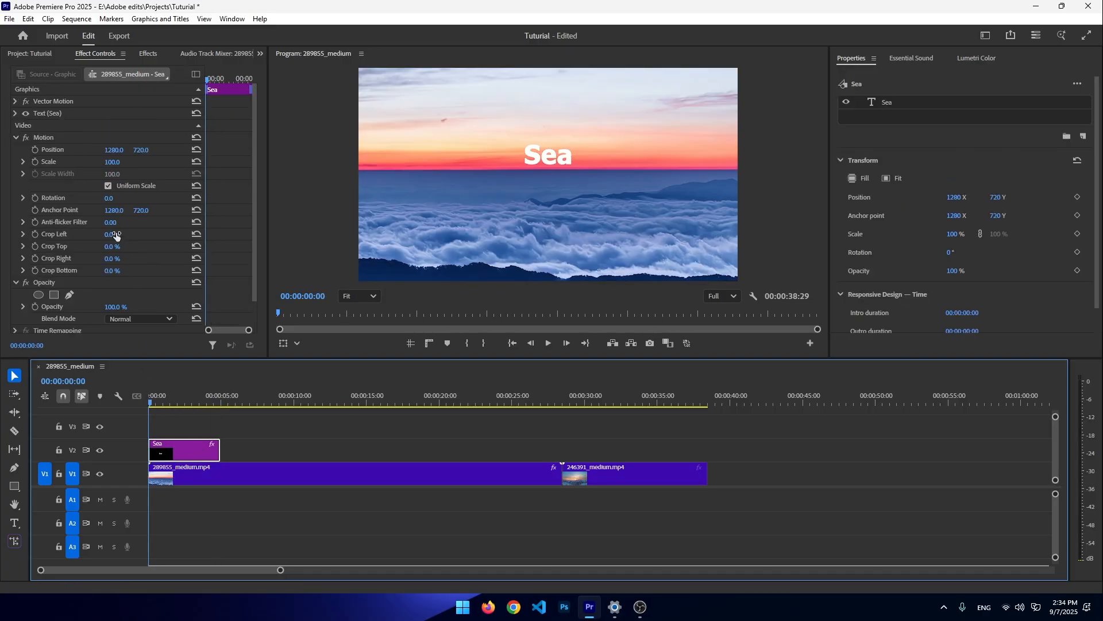
{"action": "left_click", "coordinate": [35, 162]}
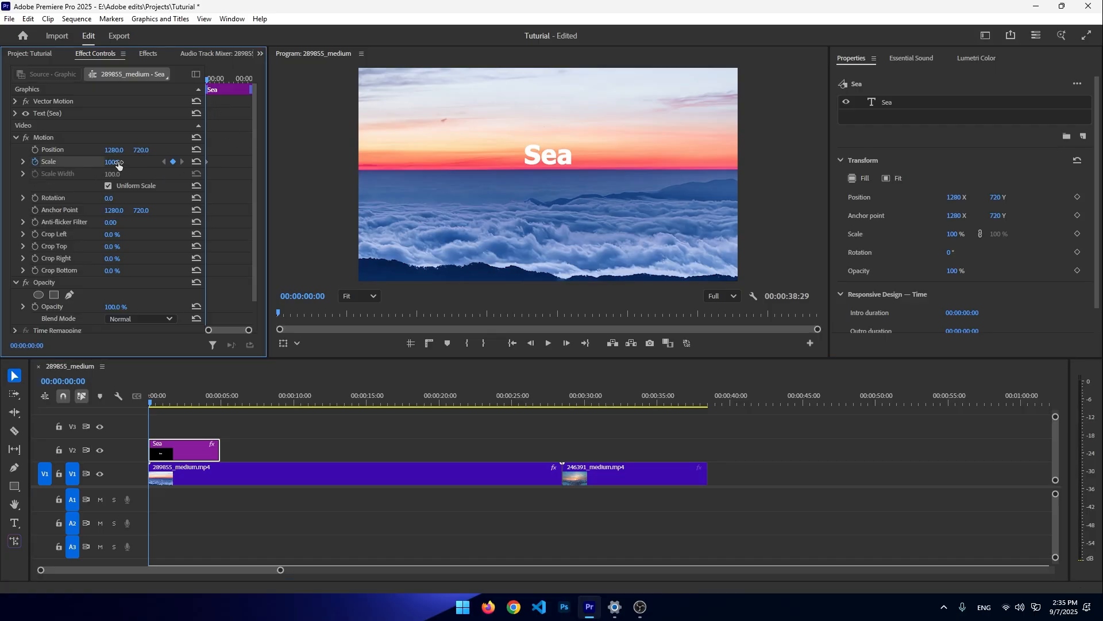
{"action": "left_click_drag", "start_coordinate": [118, 165], "coordinate": [67, 165]}
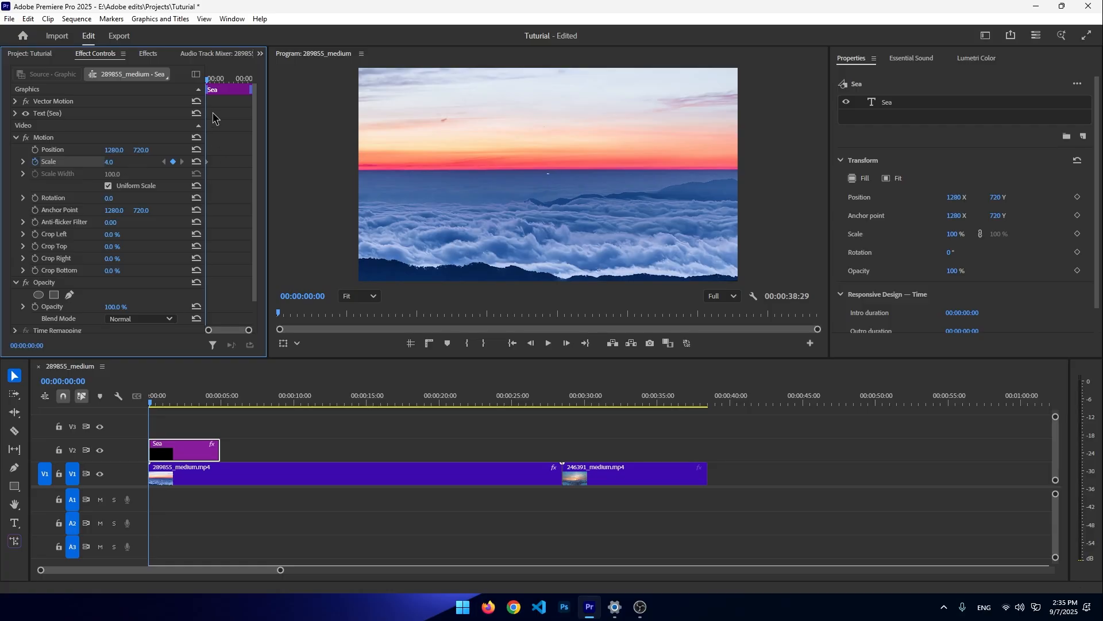
- At the end of the Sea title clip, add a Scale keyframe and set Scale to 136
{"action": "left_click_drag", "start_coordinate": [208, 79], "coordinate": [261, 73]}
{"action": "left_click", "coordinate": [173, 162]}
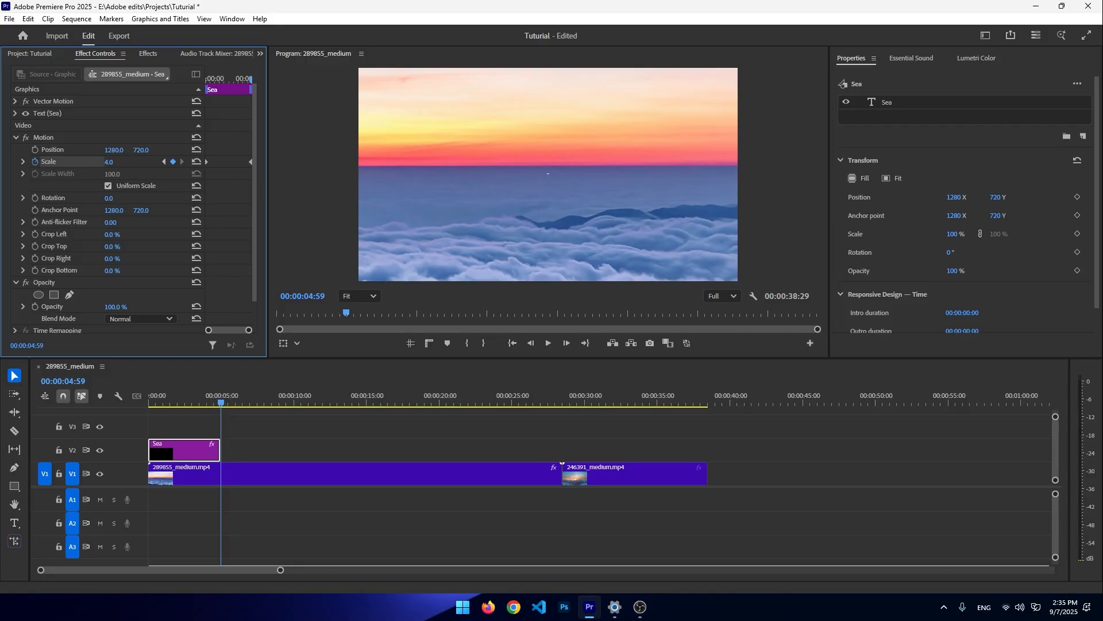
{"action": "left_click_drag", "start_coordinate": [109, 161], "coordinate": [120, 159]}
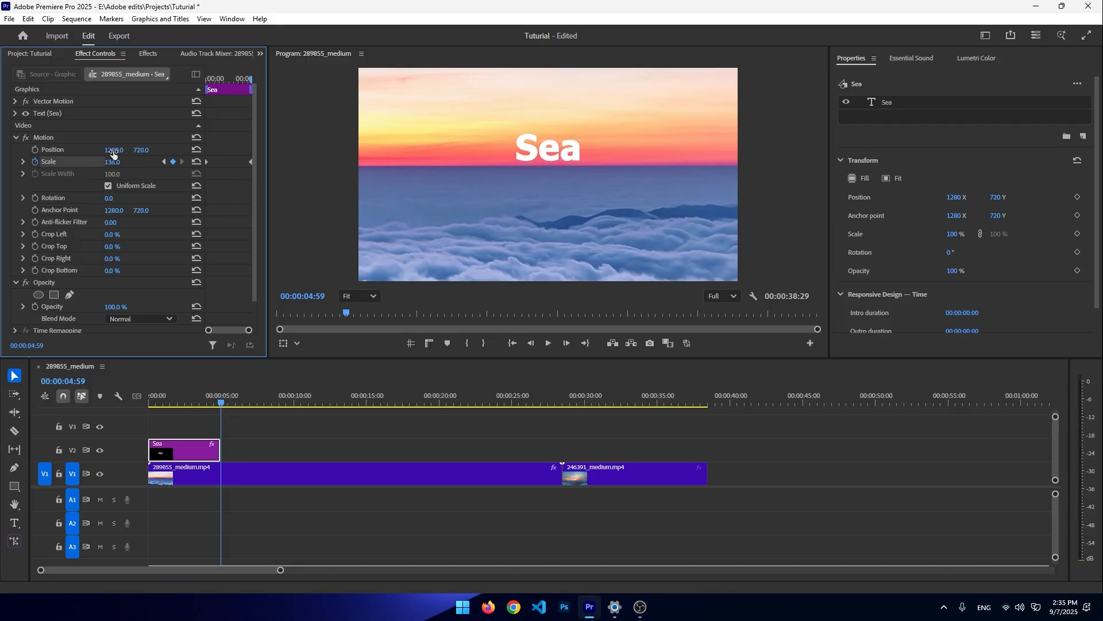
- Enable Position keyframing, return to the start, and move the Sea title slightly lower in the frame
{"action": "left_click", "coordinate": [35, 150]}
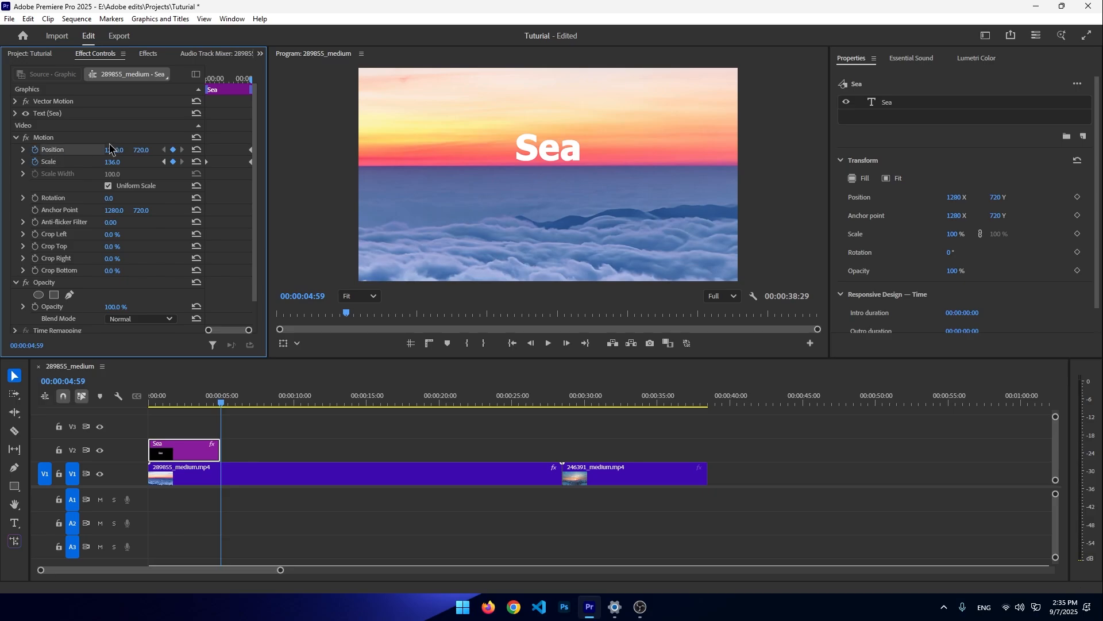
{"action": "key", "text": "Home"}
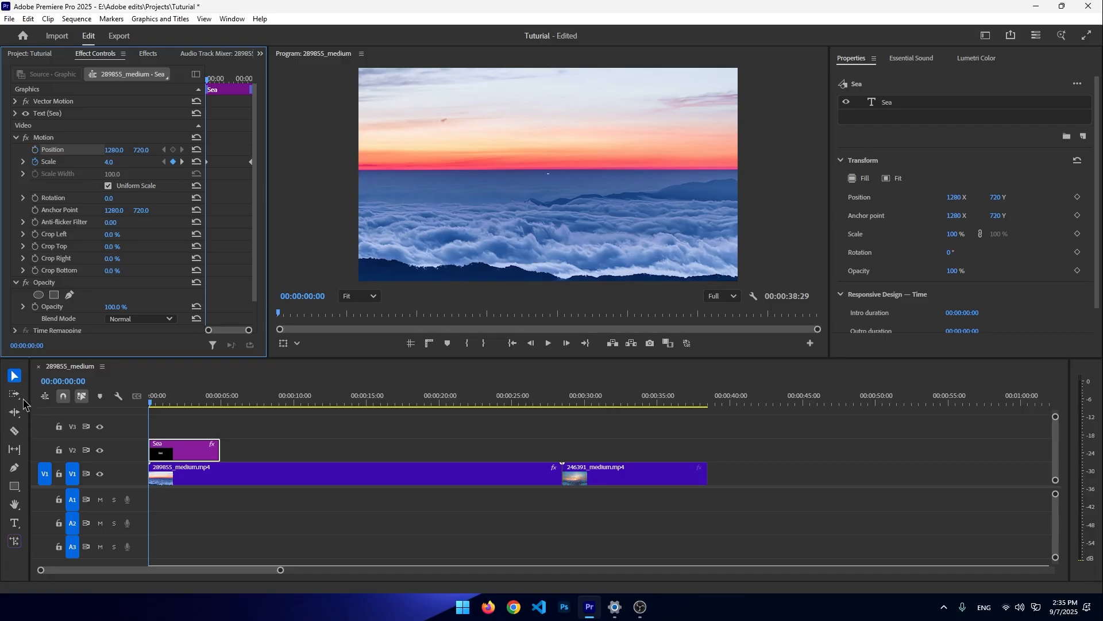
{"action": "left_click", "coordinate": [215, 401]}
{"action": "left_click", "coordinate": [572, 172]}
{"action": "left_click_drag", "start_coordinate": [565, 152], "coordinate": [566, 182]}
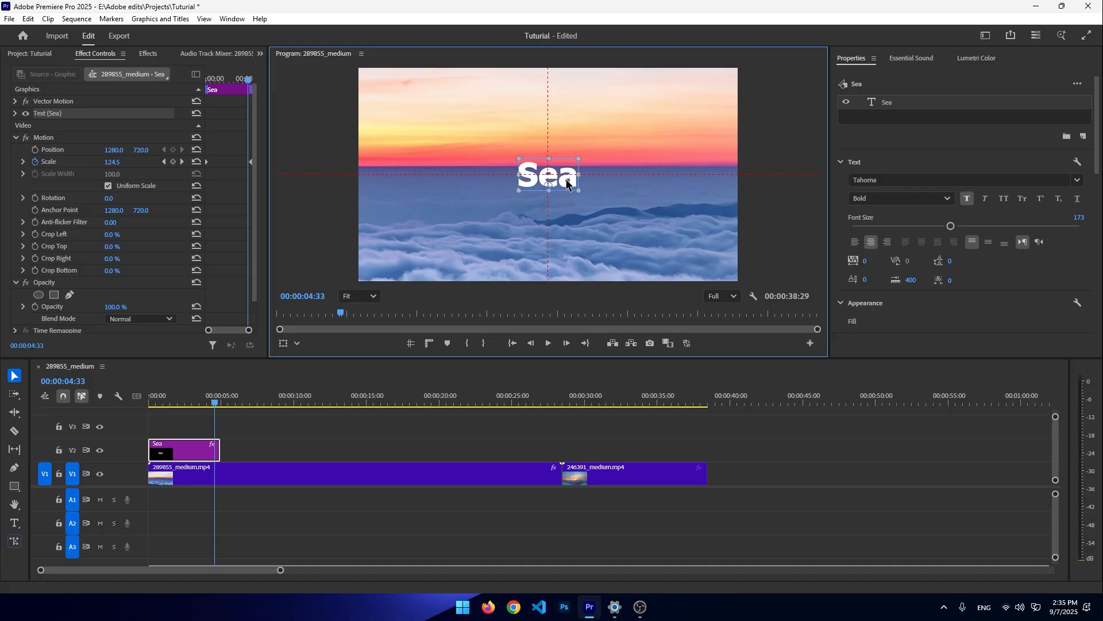
- Play back the start of the sequence to preview the title animation
{"action": "left_click_drag", "start_coordinate": [214, 401], "coordinate": [103, 404]}
{"action": "key", "text": "space"}
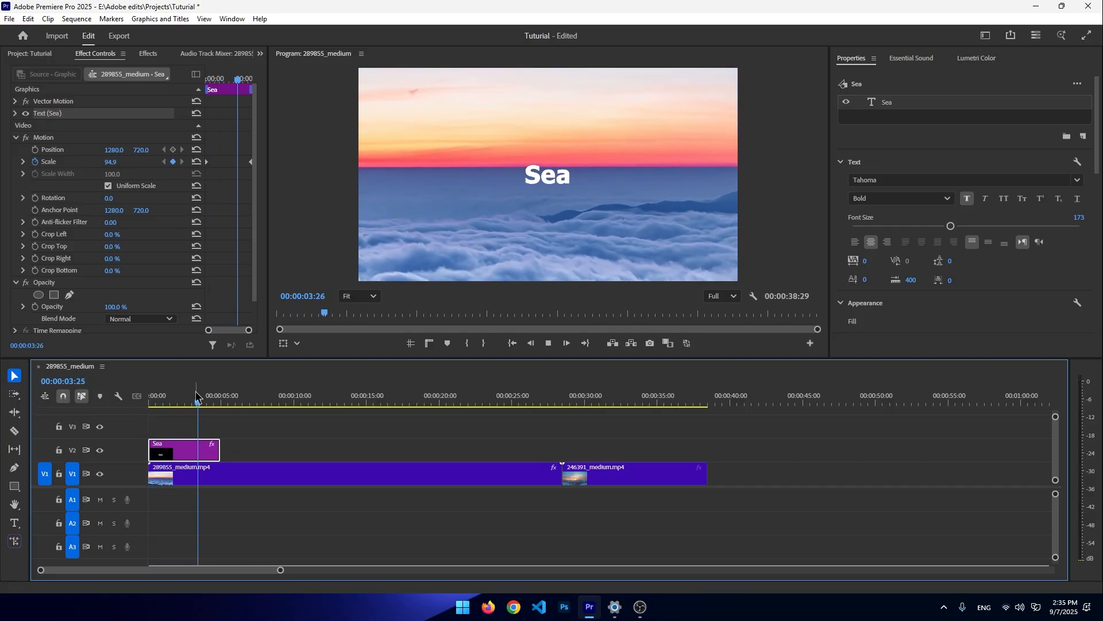
{"action": "key", "text": "space"}
- Open Import Presets from the Effects presets and browse to the Packs Effects folder without importing anything
{"action": "left_click", "coordinate": [147, 54]}
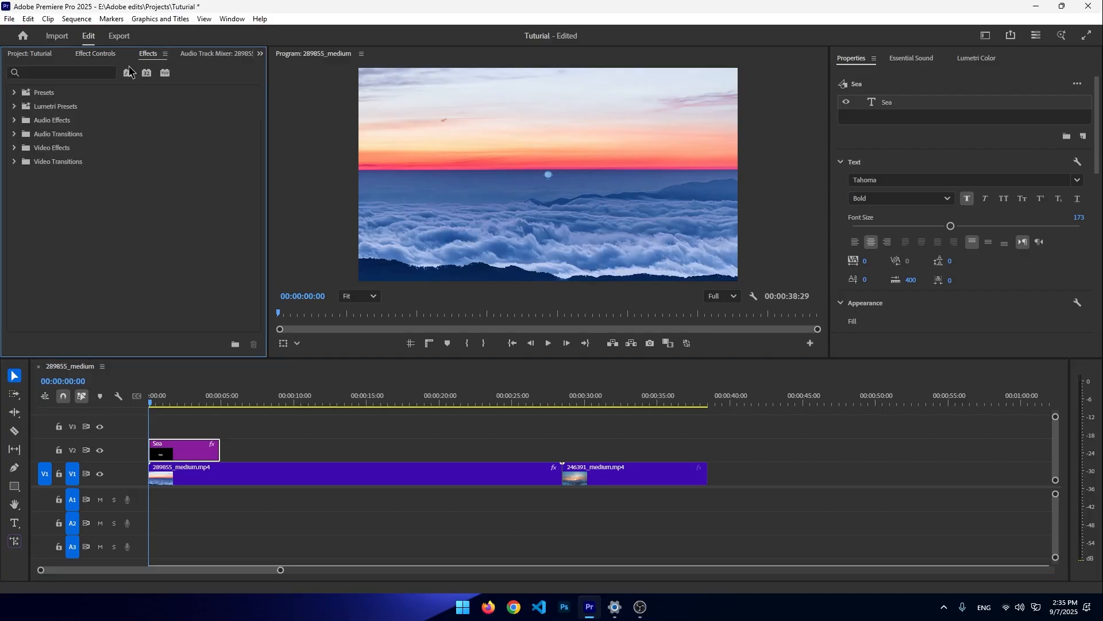
{"action": "left_click", "coordinate": [15, 92]}
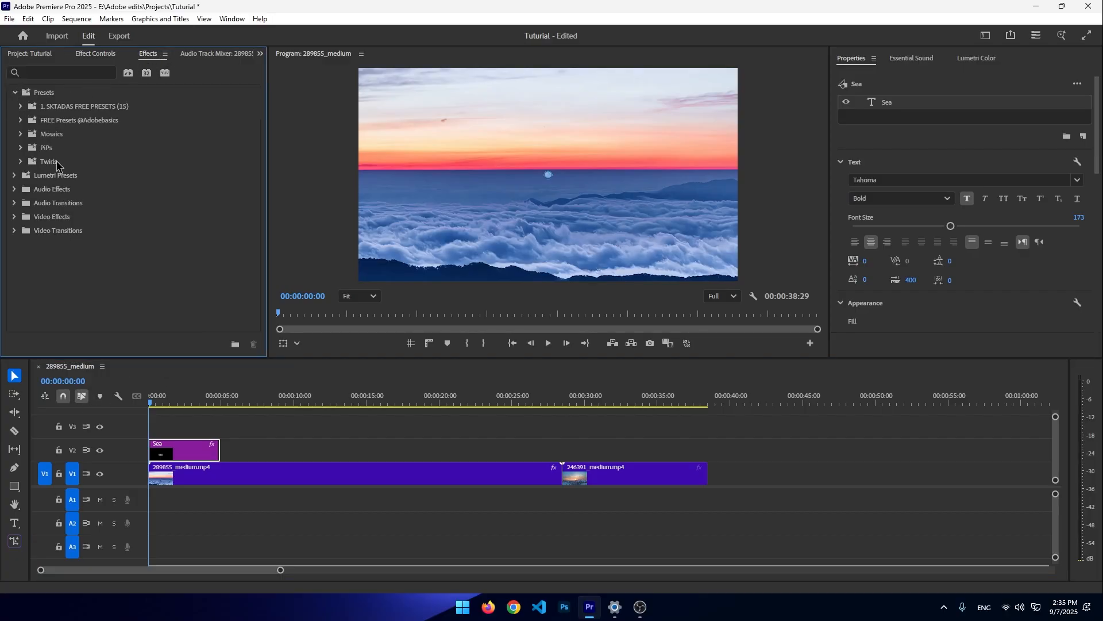
{"action": "right_click", "coordinate": [60, 96]}
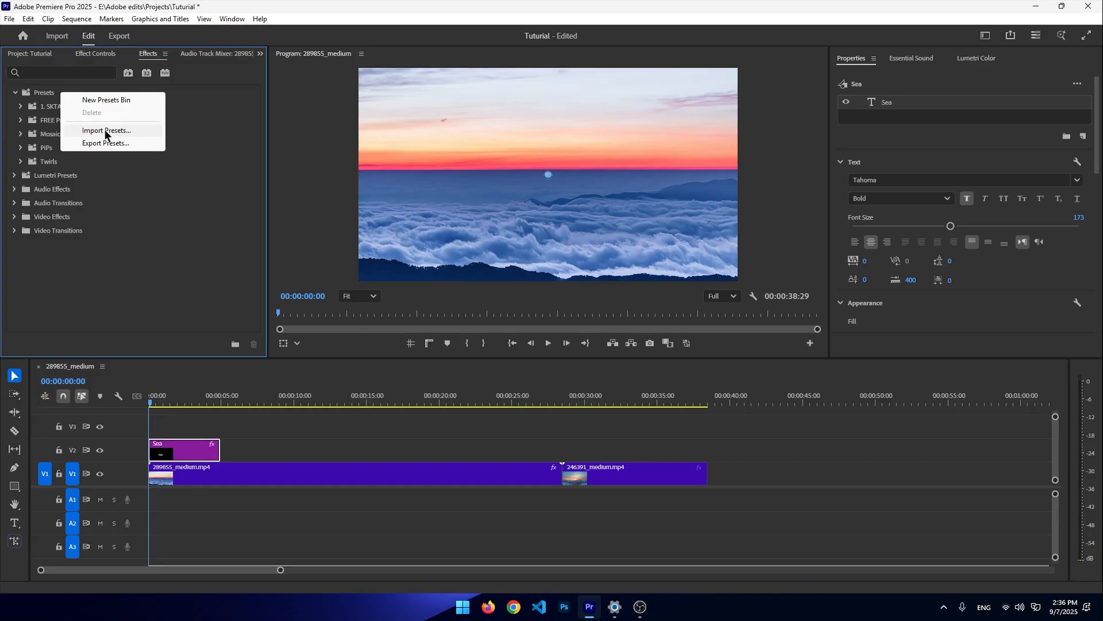
{"action": "left_click", "coordinate": [206, 226]}
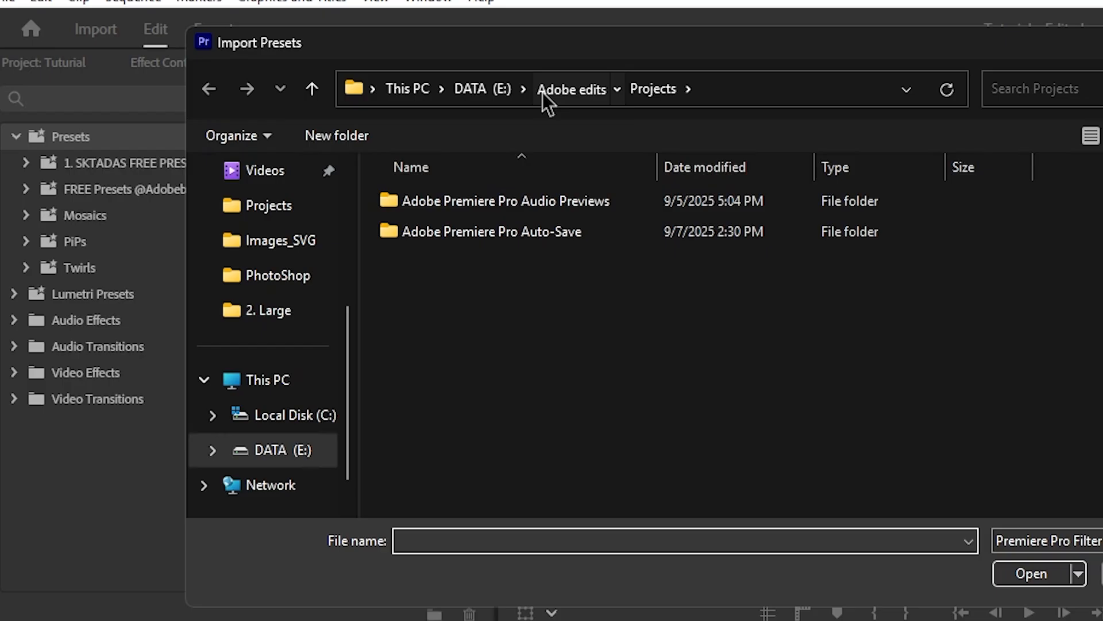
{"action": "left_click", "coordinate": [354, 72]}
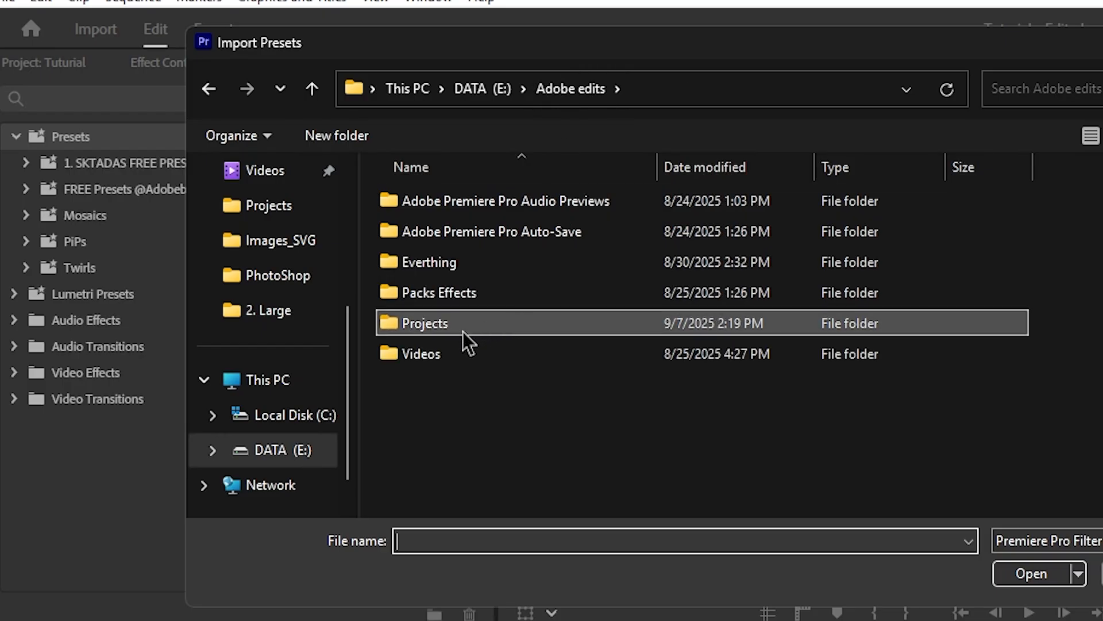
{"action": "double_click", "coordinate": [438, 292]}
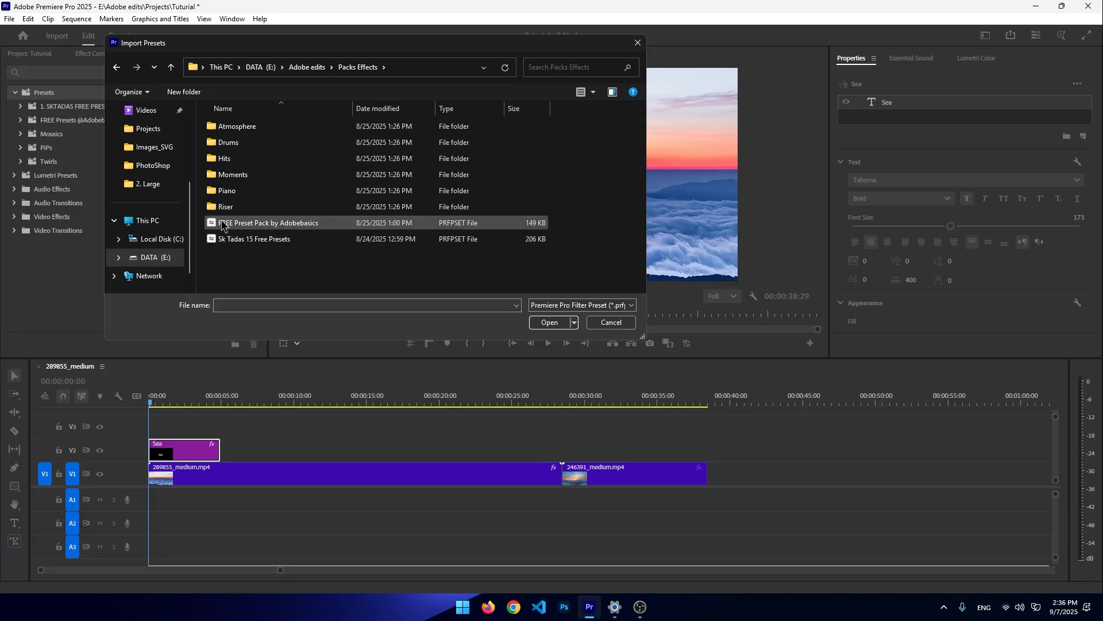
{"action": "left_click", "coordinate": [637, 43]}
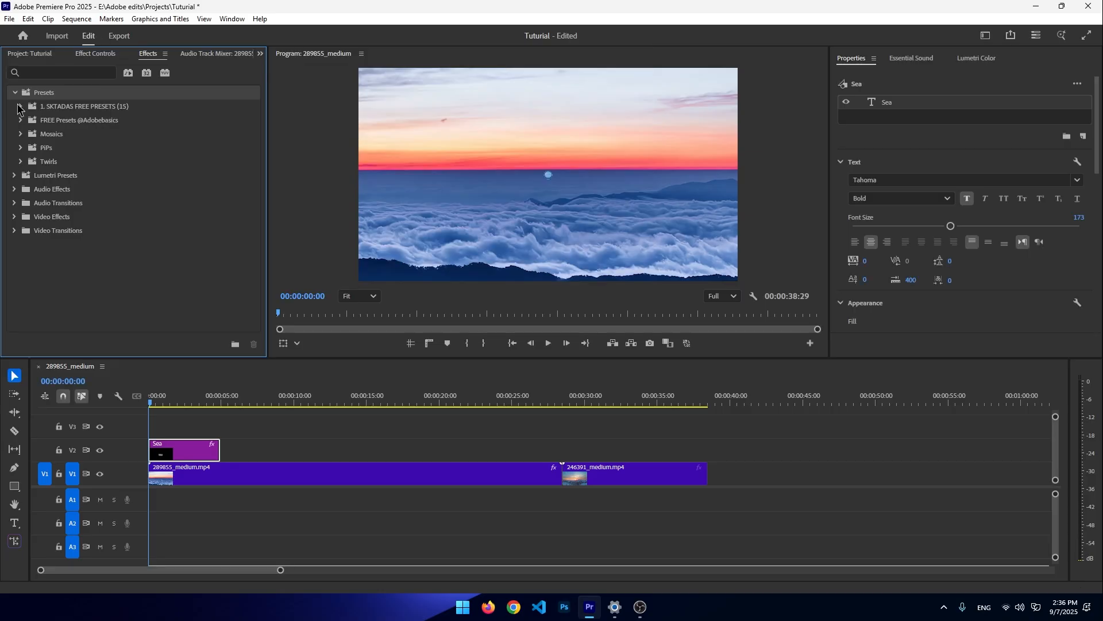
- Expand the SKTADAS FREE PRESETS bin and apply the 01. Arial Base Text preset to the title clip
{"action": "left_click", "coordinate": [19, 106]}
{"action": "left_click_drag", "start_coordinate": [88, 135], "coordinate": [195, 451]}
- Replace the preset's placeholder text with SEA, then undo that edit twice
{"action": "left_click", "coordinate": [546, 260]}
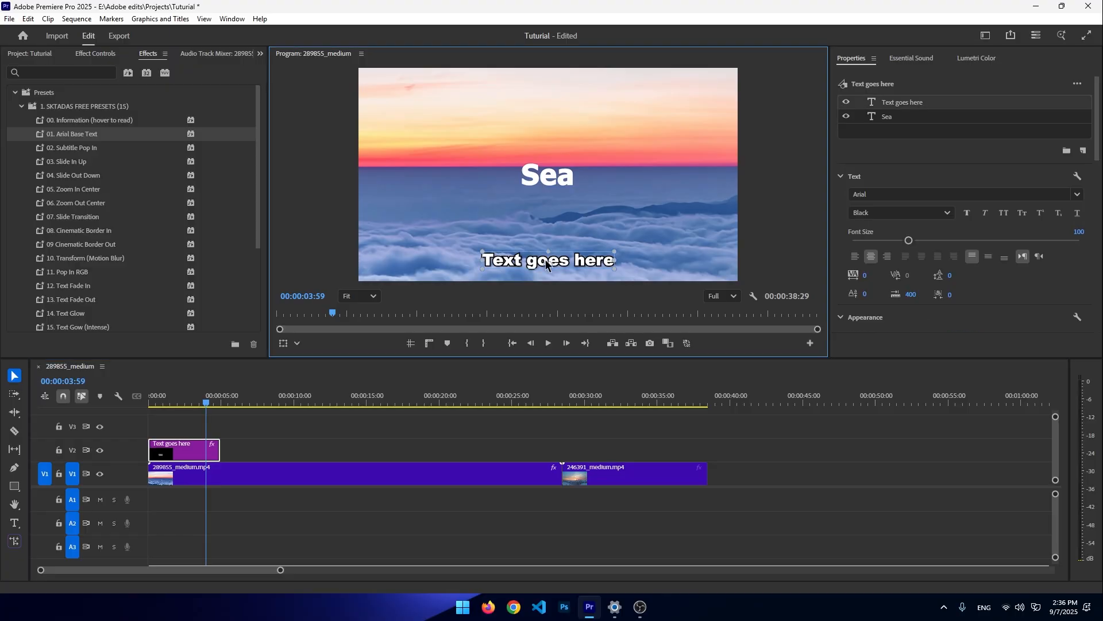
{"action": "key", "text": "t"}
{"action": "triple_click", "coordinate": [550, 261]}
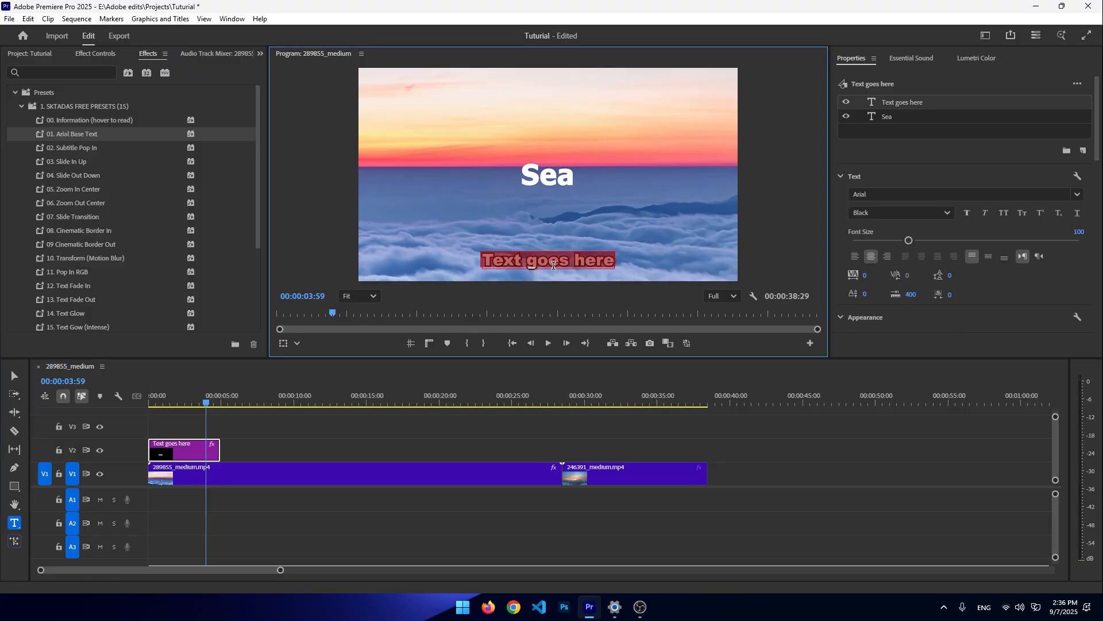
{"action": "key", "text": "BackSpace"}
{"action": "type", "text": "SEa"}
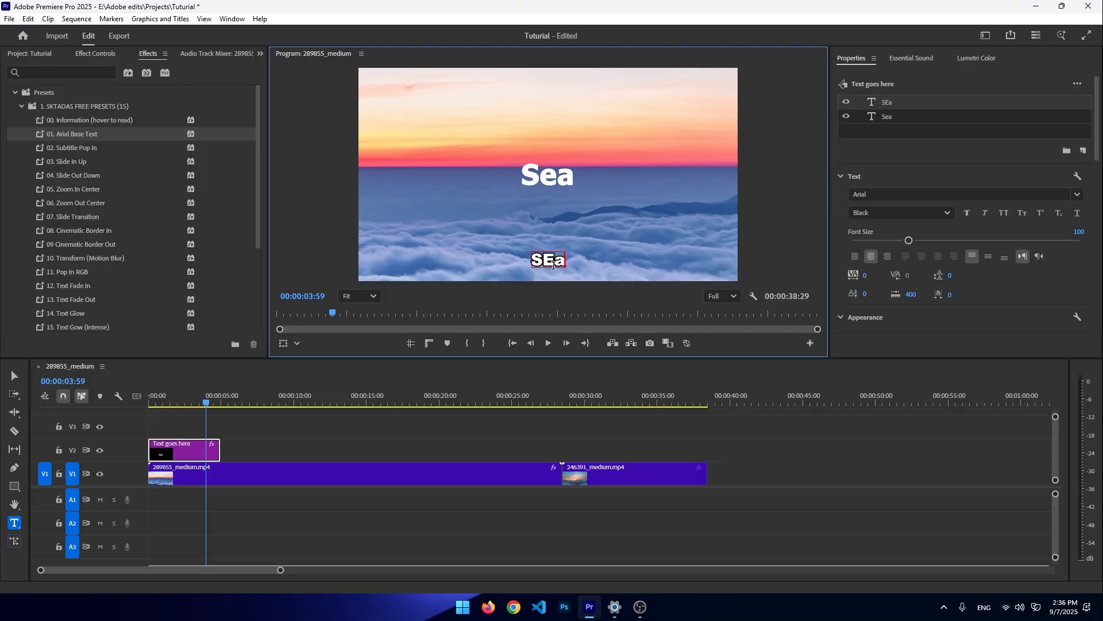
{"action": "key", "text": "BackSpace"}
{"action": "type", "text": "A"}
{"action": "left_click", "coordinate": [548, 173]}
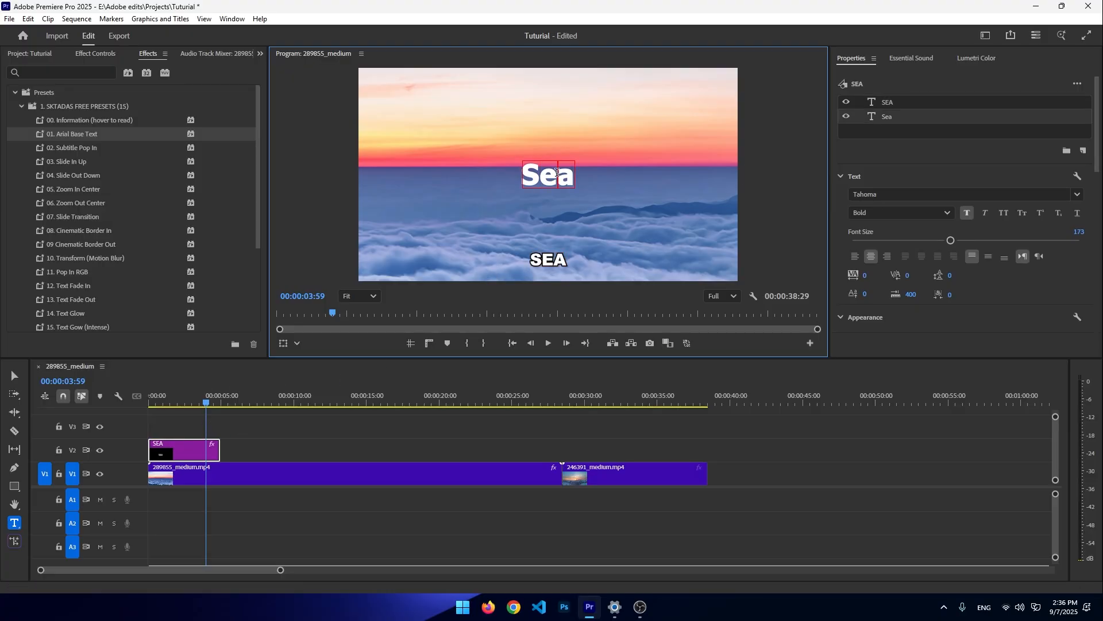
{"action": "key", "text": "ctrl+z"}
{"action": "key", "text": "ctrl+z"}
- Clear the original Sea text and retype the preset's placeholder text as SEA
{"action": "double_click", "coordinate": [549, 179]}
{"action": "key", "text": "BackSpace"}
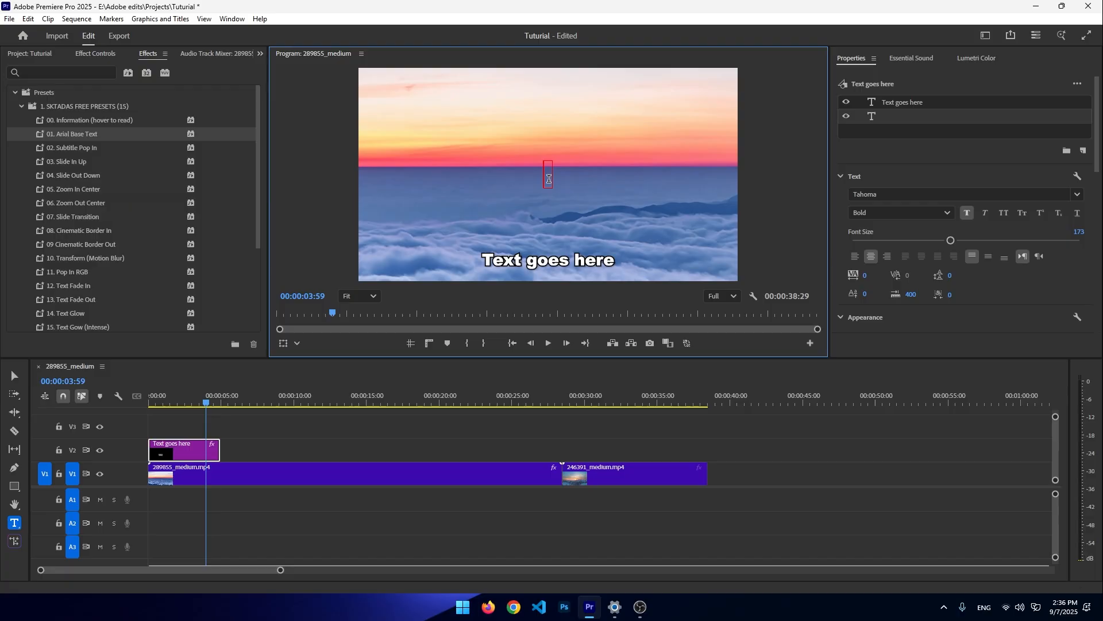
{"action": "triple_click", "coordinate": [556, 258]}
{"action": "key", "text": "BackSpace"}
{"action": "type", "text": "SE"}
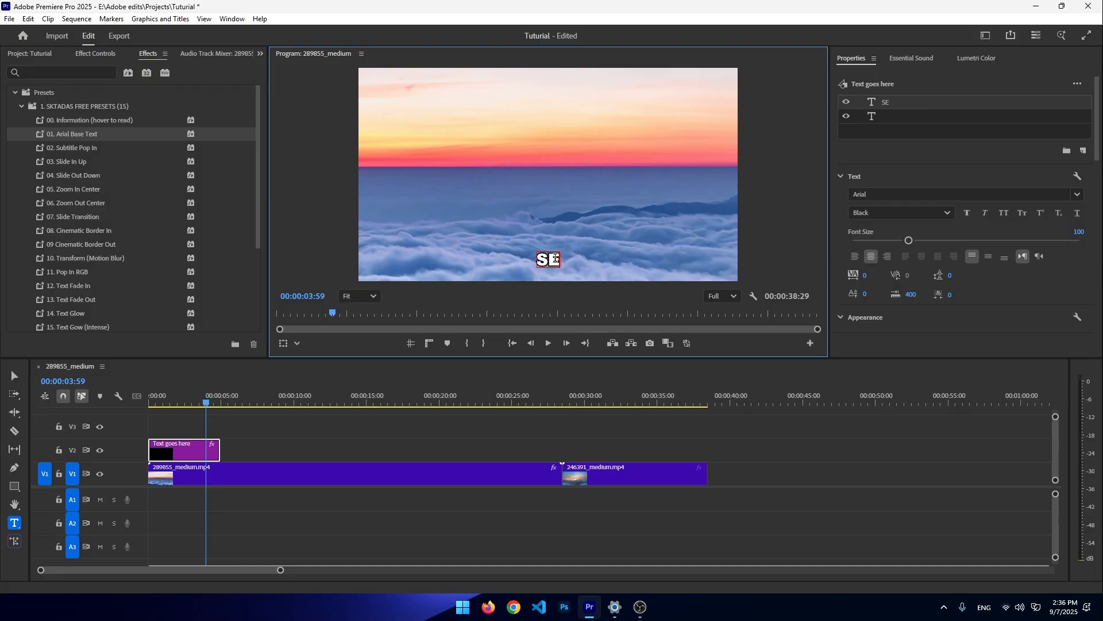
{"action": "type", "text": "A"}
{"action": "key", "text": "Escape"}
- Move the SEA text up to the frame centre and set its Scale at the clip's end to 223
{"action": "left_click_drag", "start_coordinate": [551, 263], "coordinate": [563, 192]}
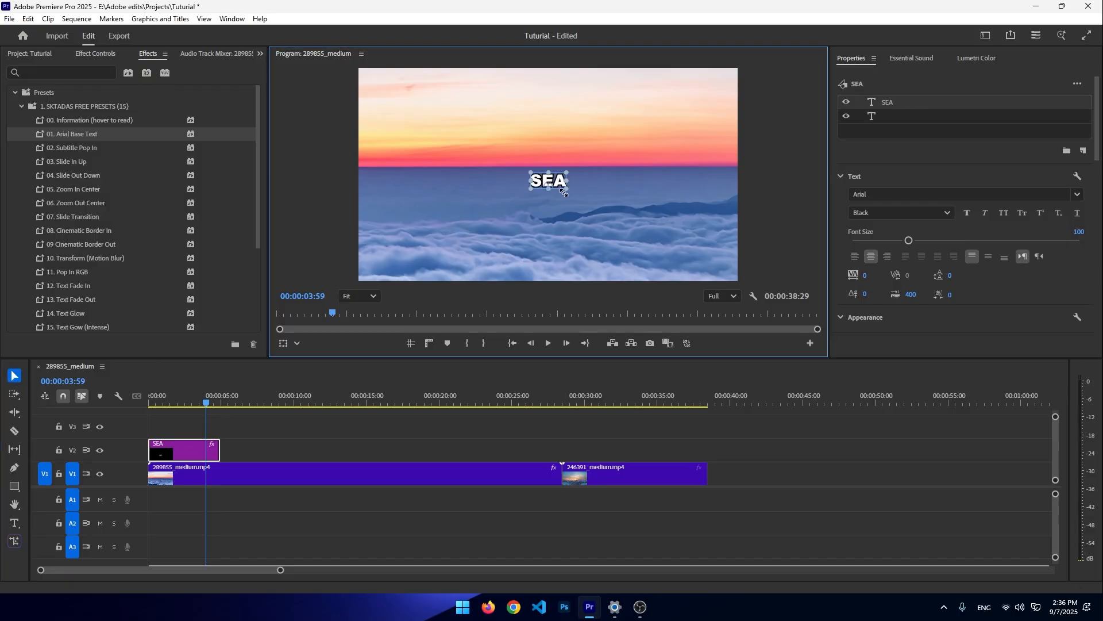
{"action": "mouse_move", "coordinate": [203, 400]}
{"action": "left_mouse_down"}
{"action": "mouse_move", "coordinate": [183, 399]}
{"action": "mouse_move", "coordinate": [216, 396]}
{"action": "left_mouse_up"}
{"action": "left_click", "coordinate": [112, 54]}
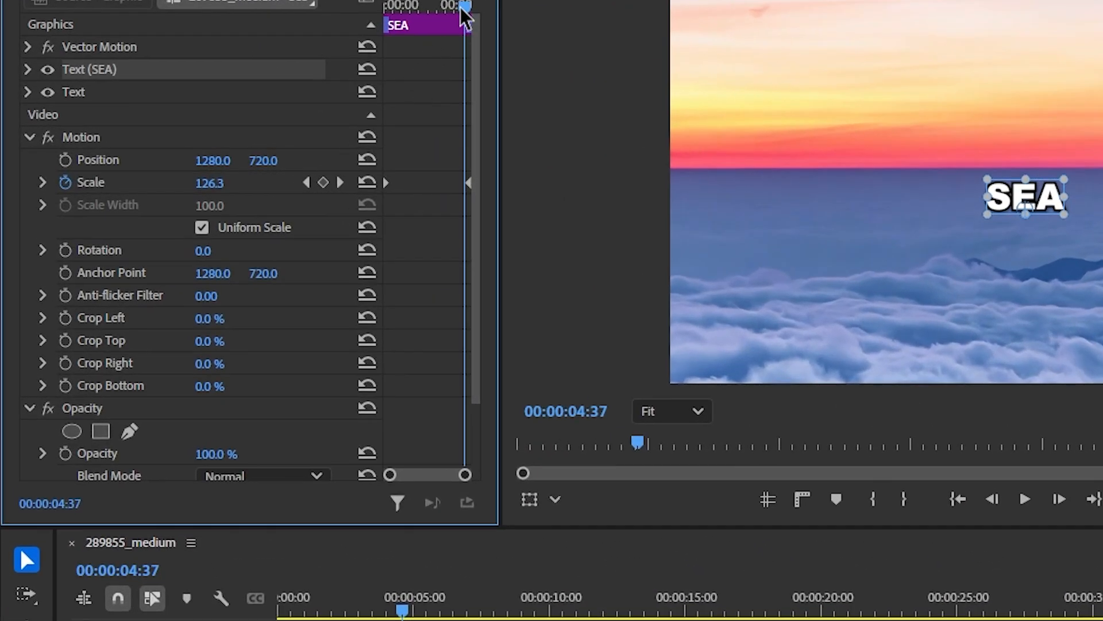
{"action": "left_click_drag", "start_coordinate": [343, 48], "coordinate": [348, 49]}
{"action": "left_click_drag", "start_coordinate": [207, 184], "coordinate": [247, 183]}
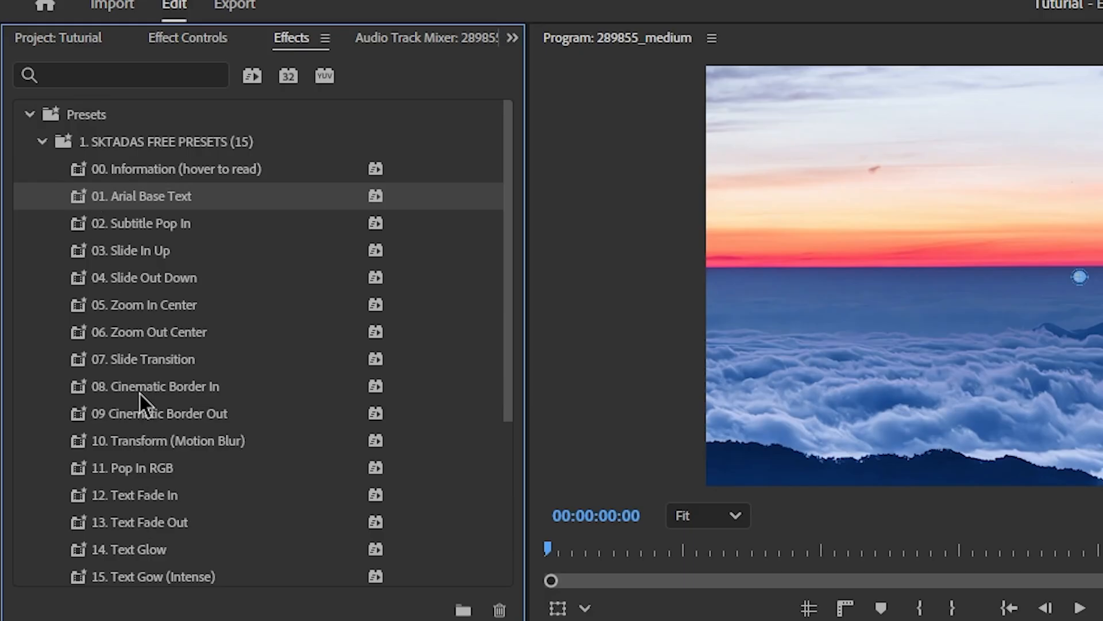
- Play the sequence to preview the SEA title animation, then return to the start
{"action": "scroll", "coordinate": [69, 232], "scroll_direction": "down", "scroll_amount": 2}
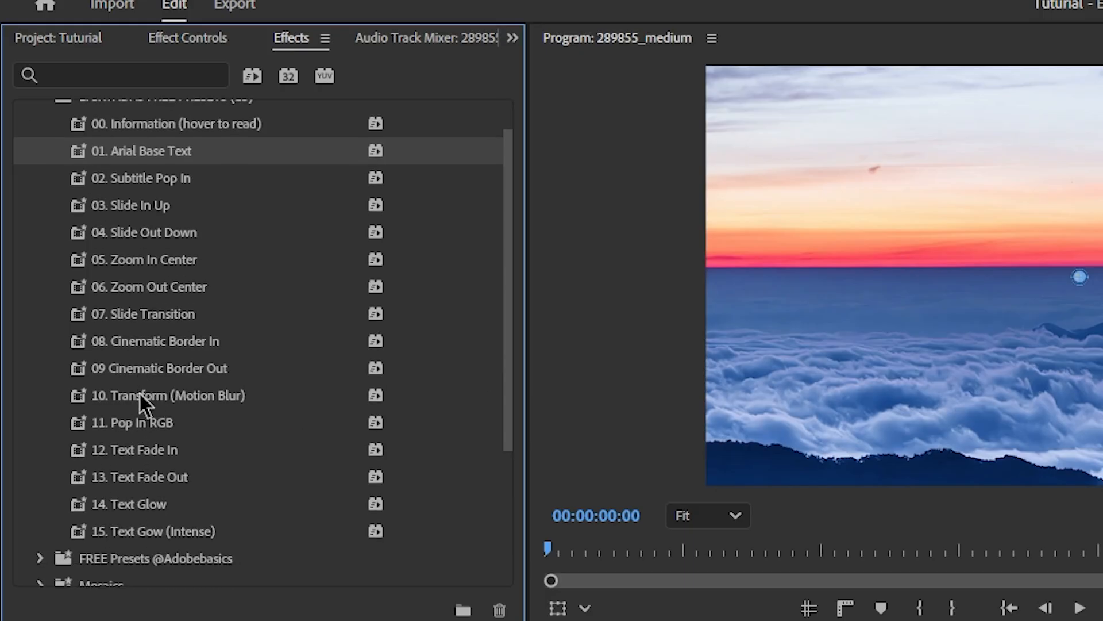
{"action": "scroll", "coordinate": [182, 481], "scroll_direction": "down", "scroll_amount": 3}
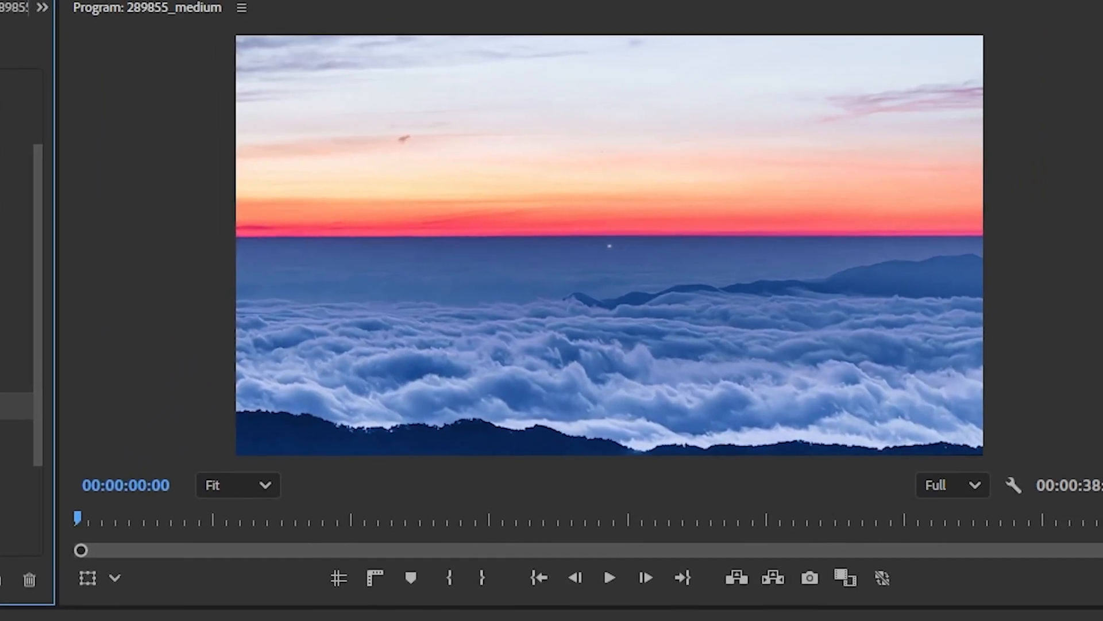
{"action": "key", "text": "space"}
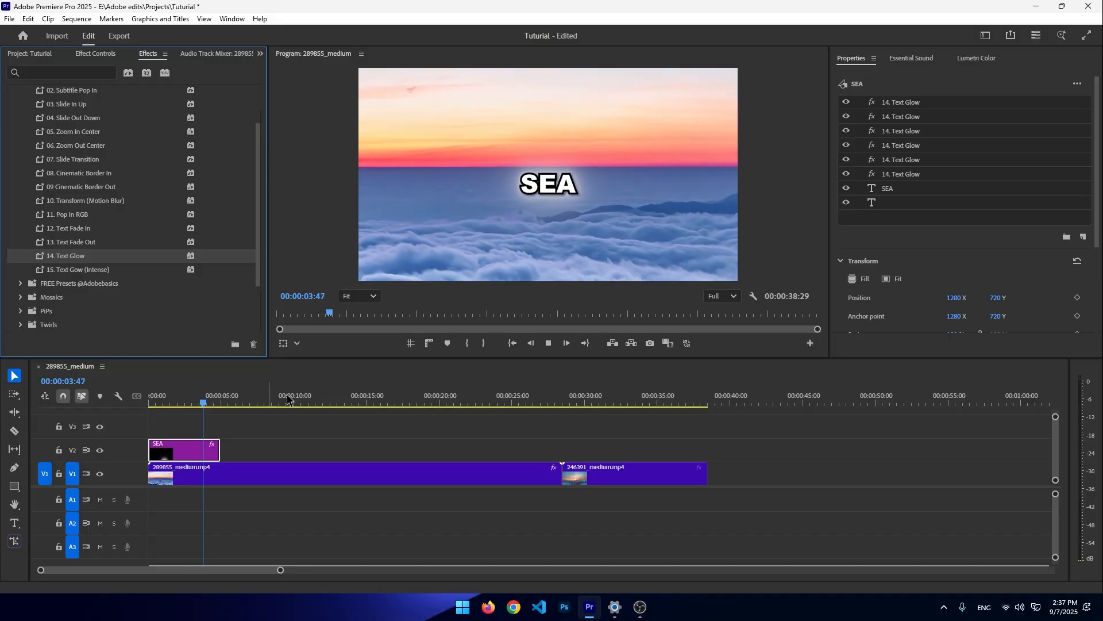
{"action": "left_click", "coordinate": [147, 404]}
{"action": "left_click", "coordinate": [14, 485]}
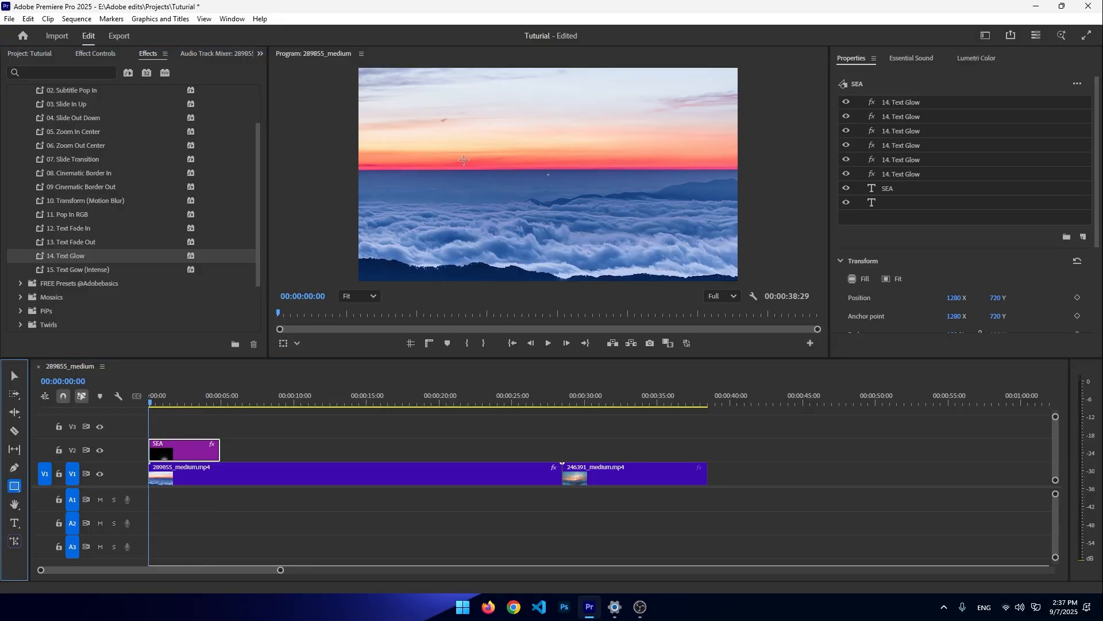
{"action": "left_click_drag", "start_coordinate": [377, 94], "coordinate": [652, 274]}
{"action": "key", "text": "ctrl+z"}
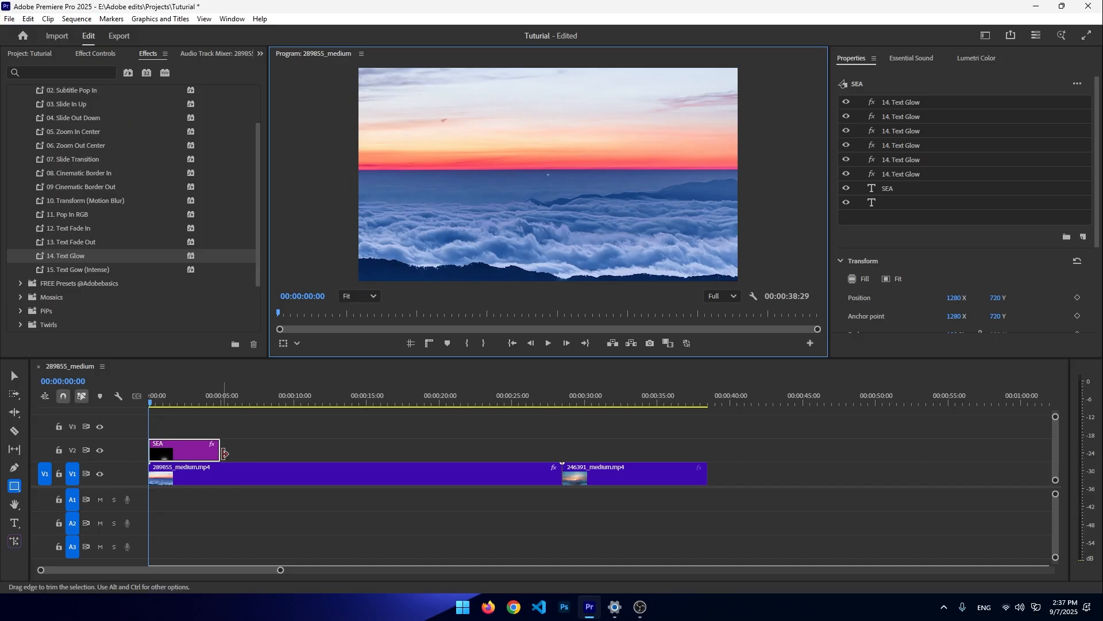
- Place the 213925.mp4 green-screen clip on track V2 right after the SEA title
{"action": "left_click", "coordinate": [163, 400]}
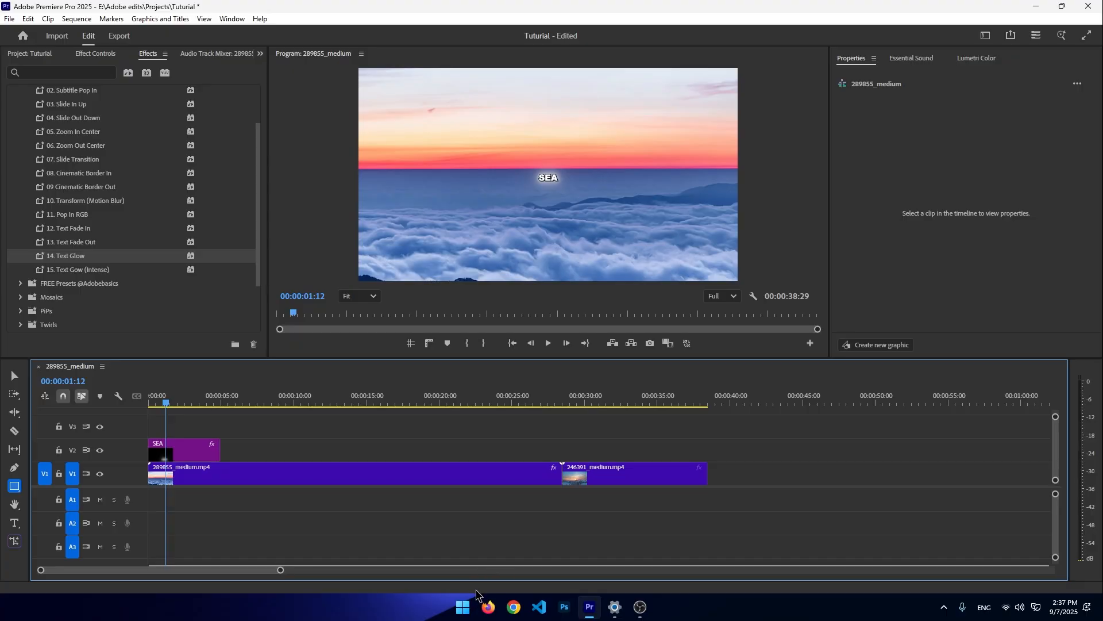
{"action": "left_click", "coordinate": [29, 54]}
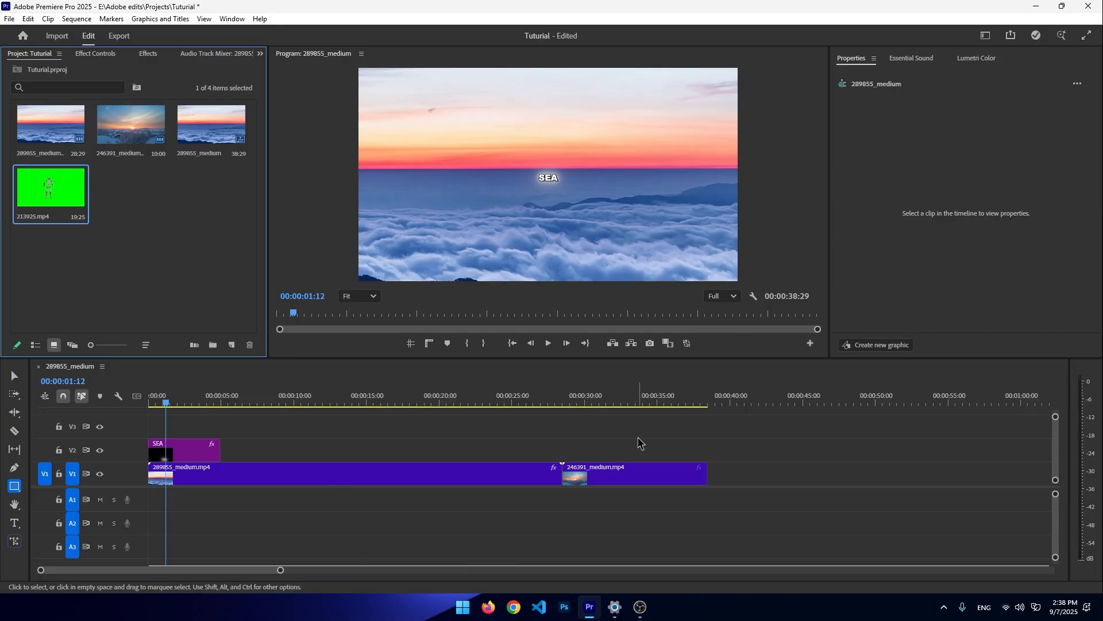
{"action": "left_click_drag", "start_coordinate": [60, 193], "coordinate": [226, 458]}
- Scrub the playhead through the SEA title and into the green-screen clip
{"action": "left_click", "coordinate": [183, 410]}
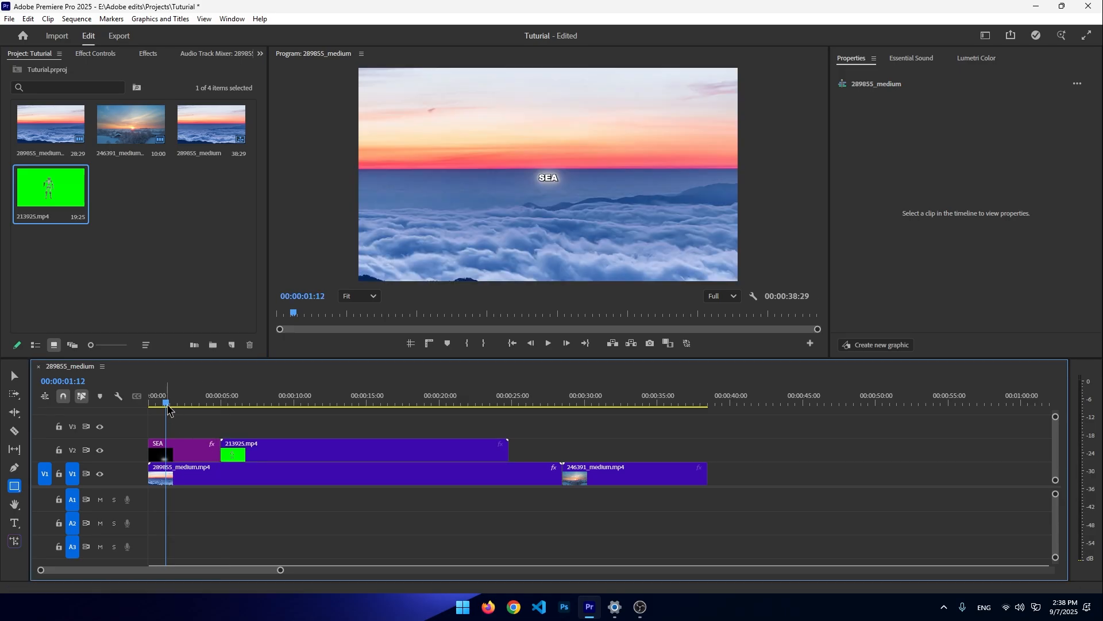
{"action": "left_click_drag", "start_coordinate": [184, 409], "coordinate": [215, 411]}
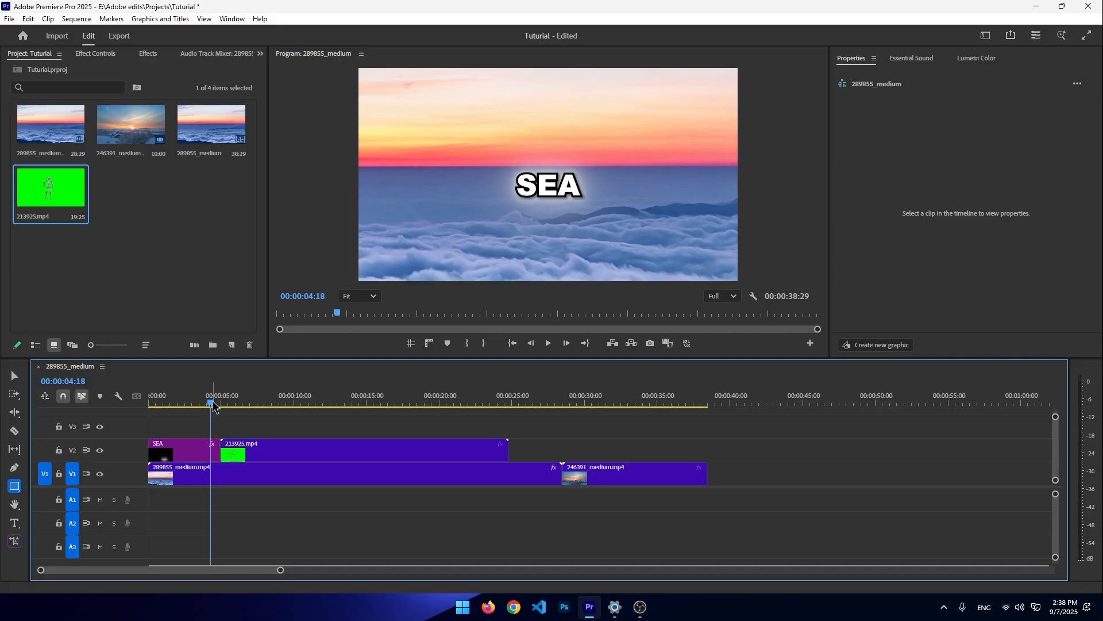
{"action": "left_click_drag", "start_coordinate": [214, 405], "coordinate": [232, 368]}
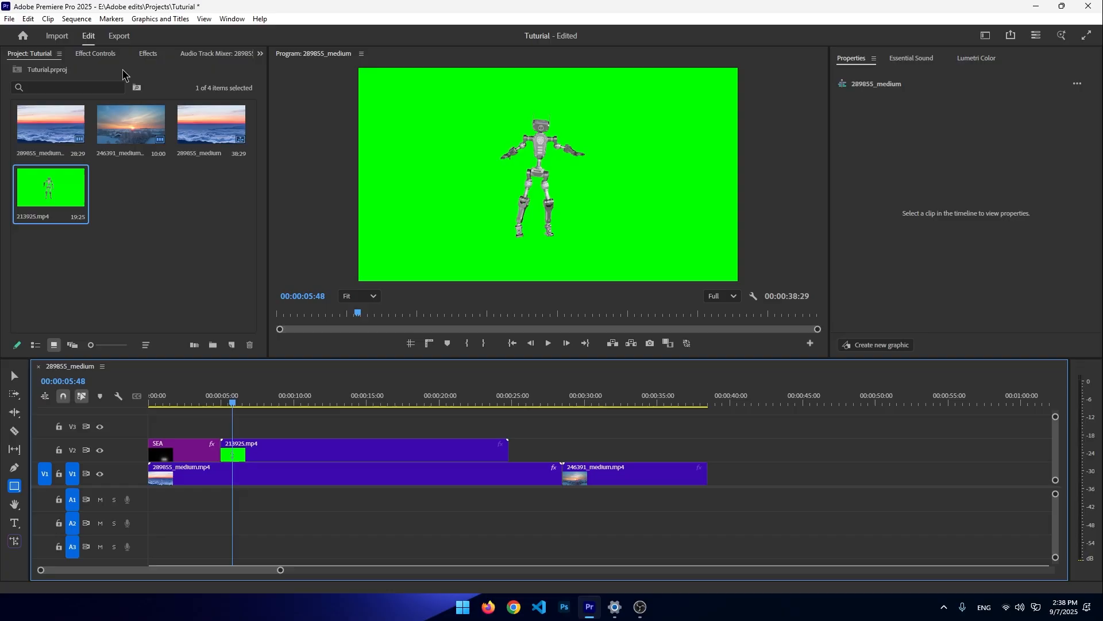
- Collapse the presets bin, search the effects for luma, and clear the search
{"action": "left_click", "coordinate": [98, 55]}
{"action": "left_click", "coordinate": [161, 55]}
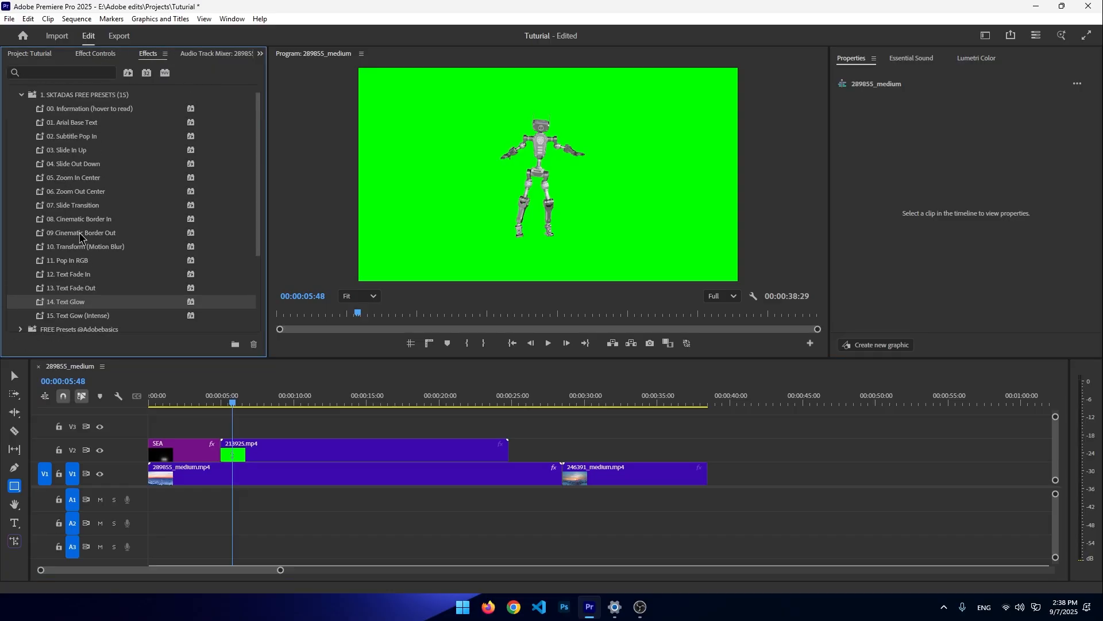
{"action": "left_click", "coordinate": [21, 94]}
{"action": "left_click", "coordinate": [46, 71]}
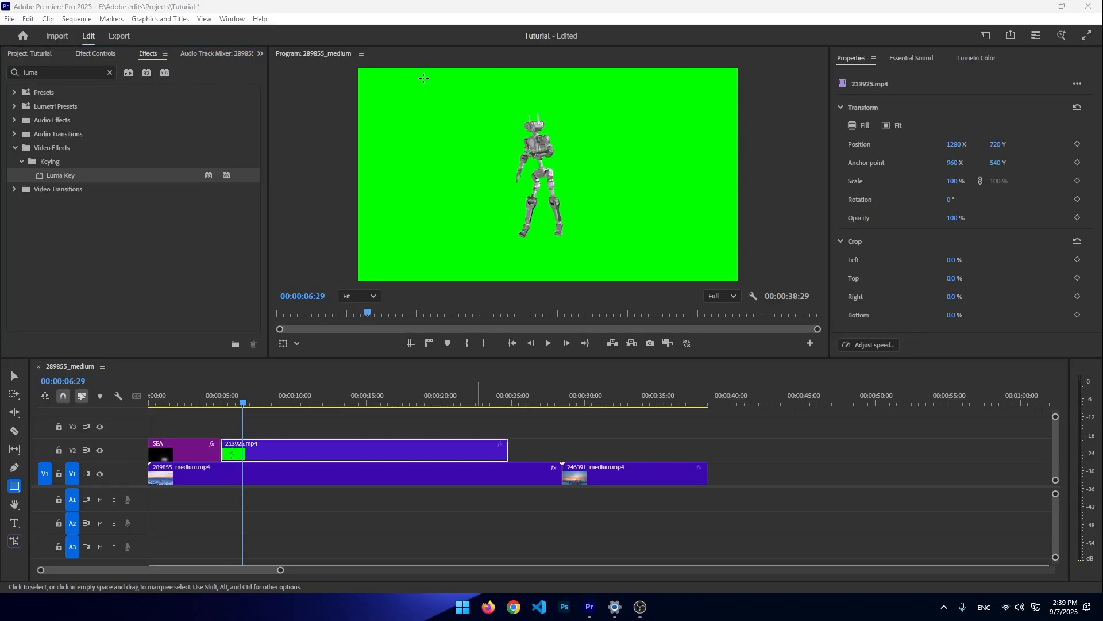
{"action": "left_click", "coordinate": [109, 73]}
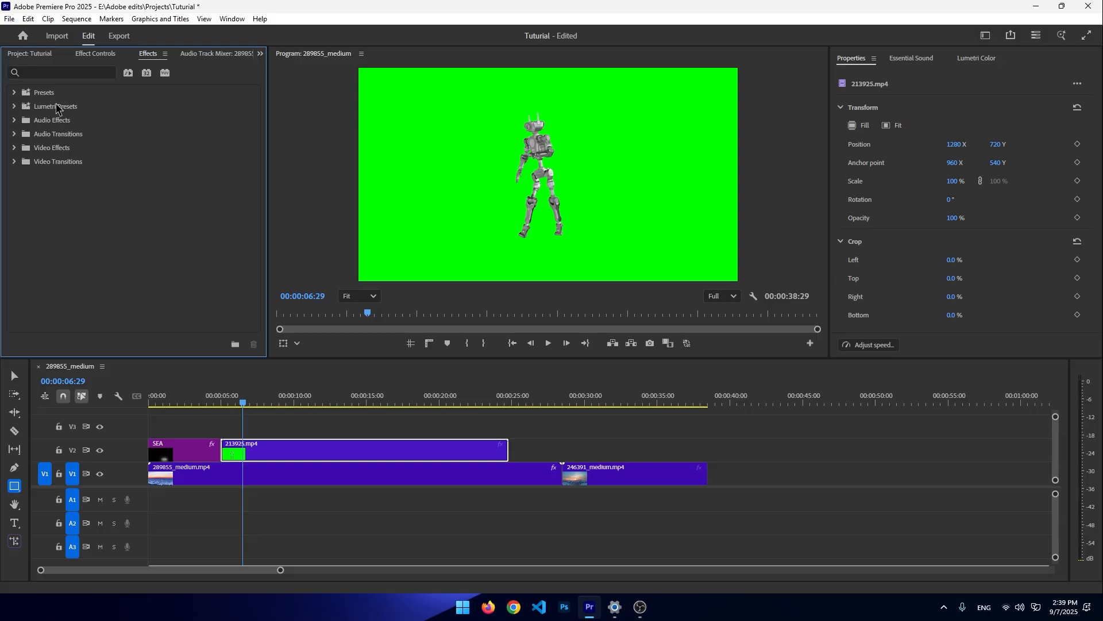
- Search the effects for ultra and apply Ultra Key to the 213925.mp4 green-screen clip on V2
{"action": "left_click", "coordinate": [69, 71]}
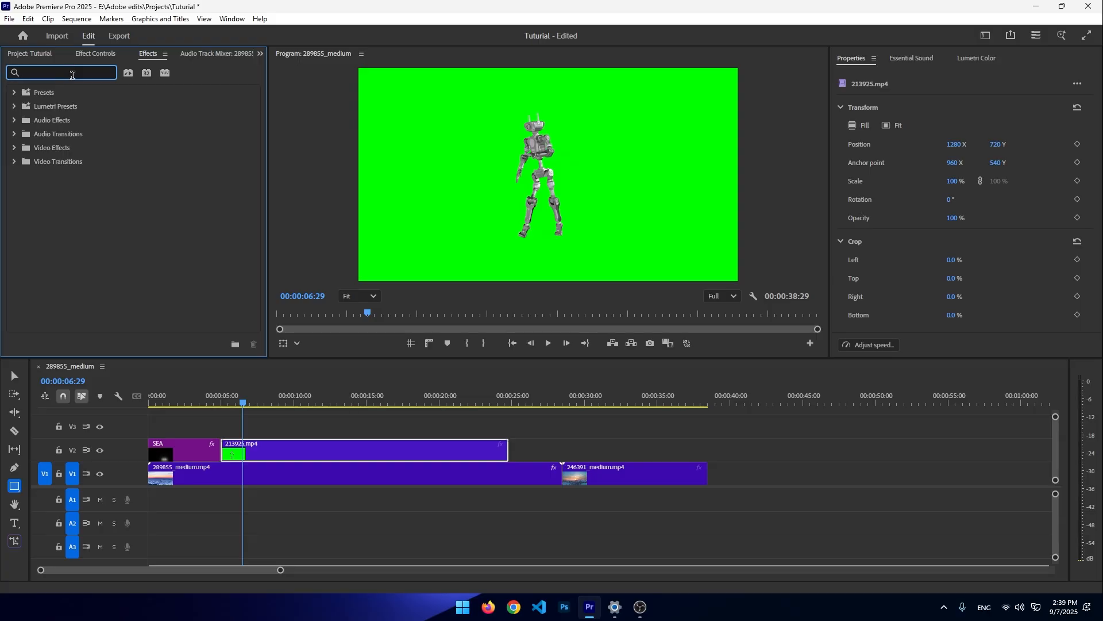
{"action": "type", "text": "ultra"}
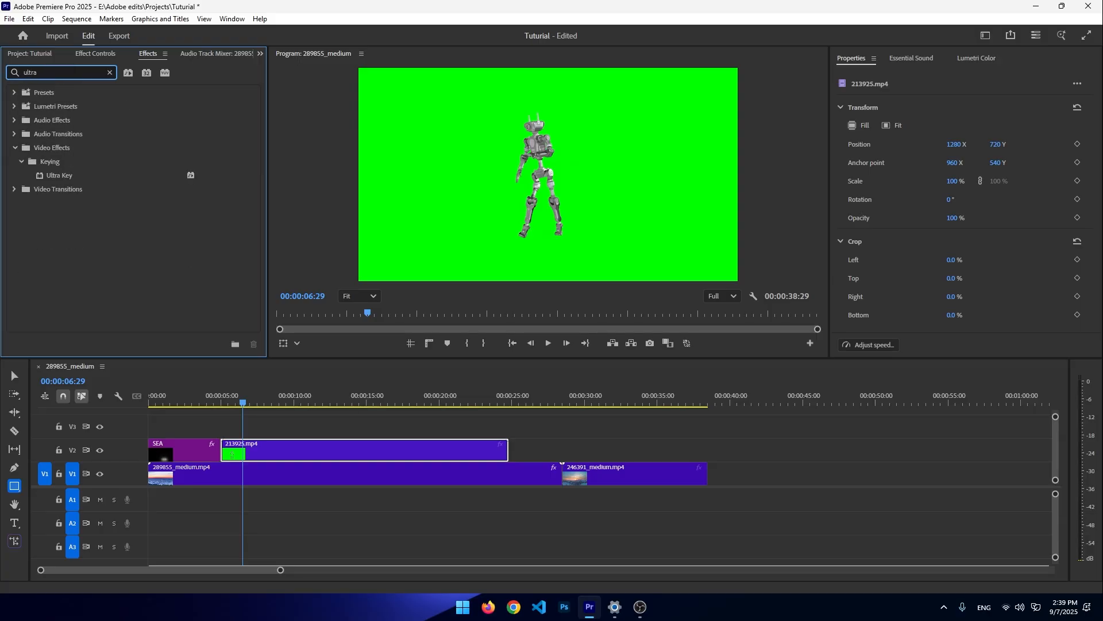
{"action": "left_click", "coordinate": [60, 180]}
{"action": "left_click_drag", "start_coordinate": [247, 336], "coordinate": [308, 455]}
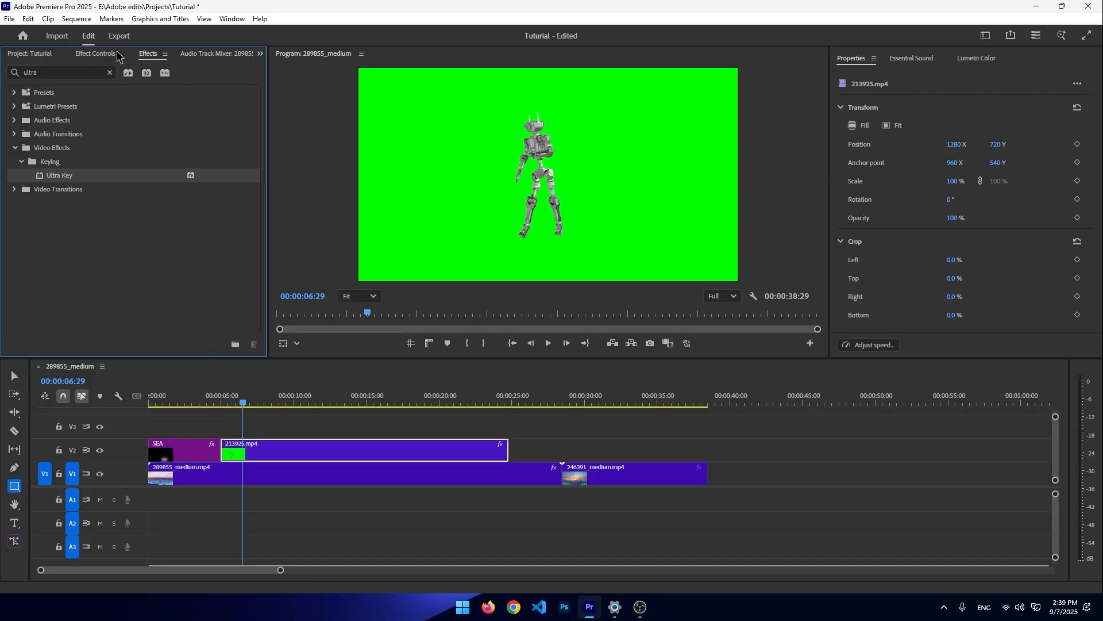
- Clear the effects search and briefly play the sequence
{"action": "left_click", "coordinate": [110, 72]}
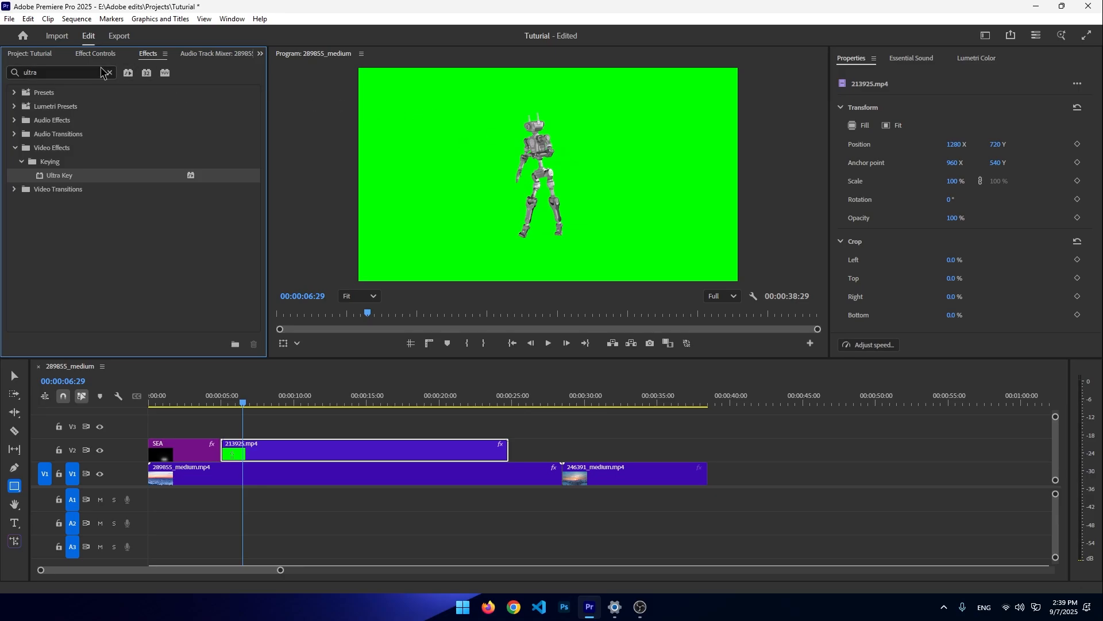
{"action": "key", "text": "a"}
{"action": "key", "text": "space"}
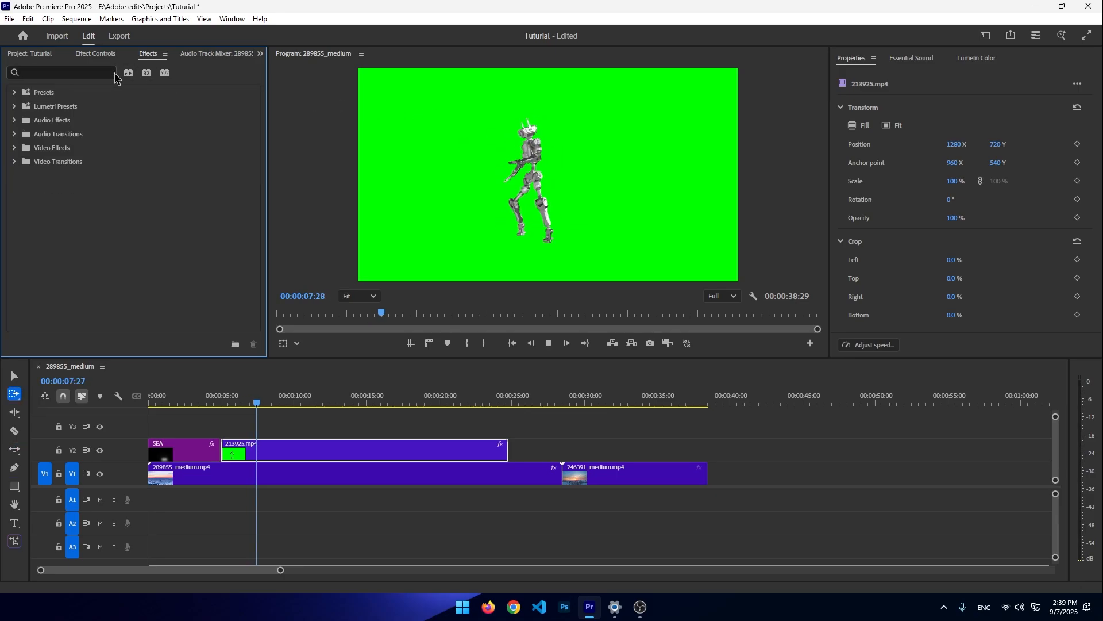
{"action": "key", "text": "space"}
- Search the effects for luma and scrub the playhead through the green-screen clip
{"action": "left_click", "coordinate": [58, 68]}
{"action": "type", "text": "luma"}
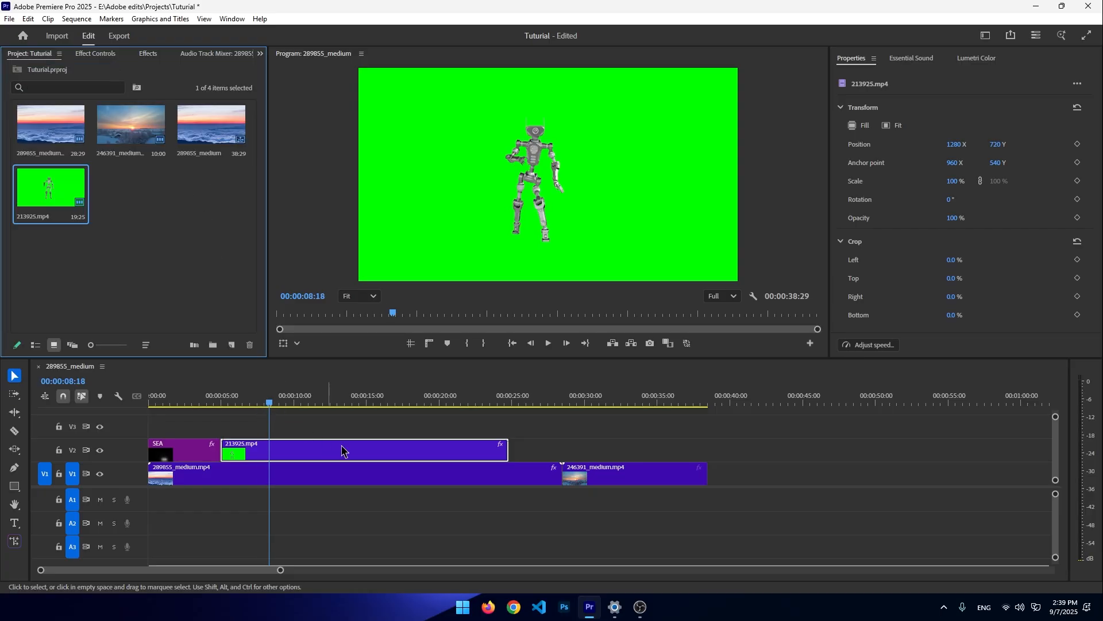
{"action": "left_click_drag", "start_coordinate": [270, 402], "coordinate": [352, 406]}
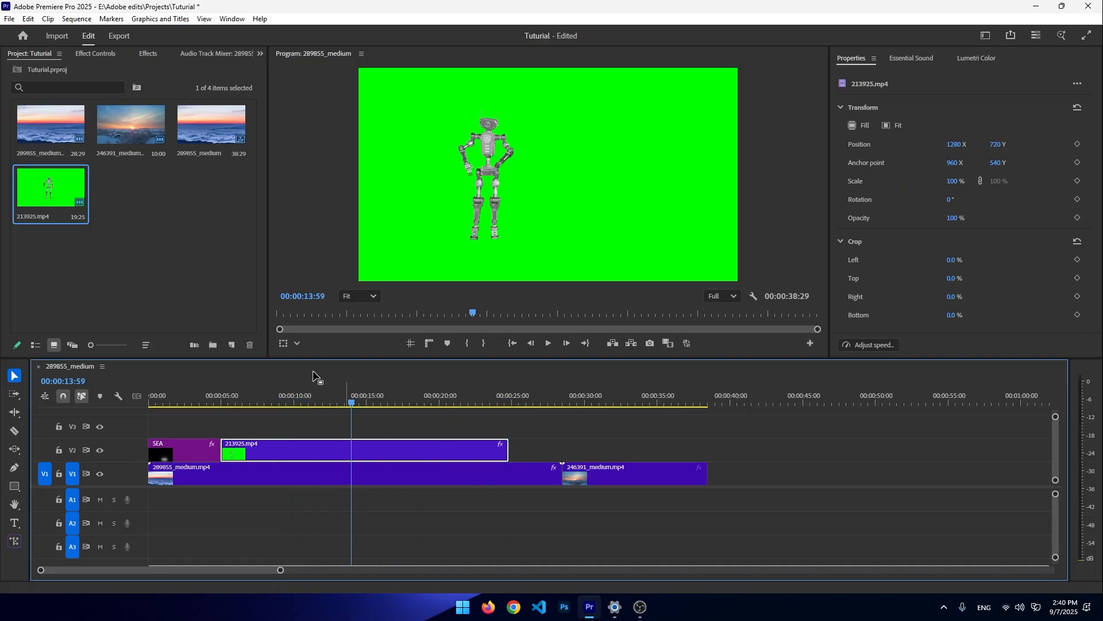
{"action": "left_click_drag", "start_coordinate": [353, 402], "coordinate": [387, 403]}
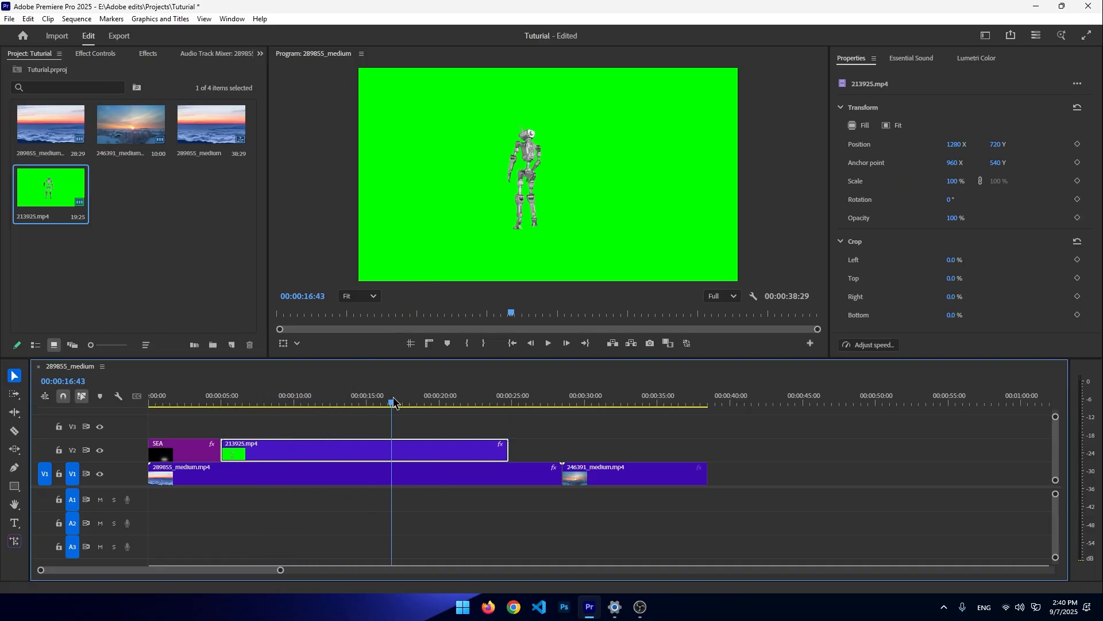
- Sample the green background as the Ultra Key colour in the green-screen clip's effect controls
{"action": "left_click", "coordinate": [95, 54]}
{"action": "scroll", "coordinate": [113, 280], "scroll_direction": "down", "scroll_amount": 2}
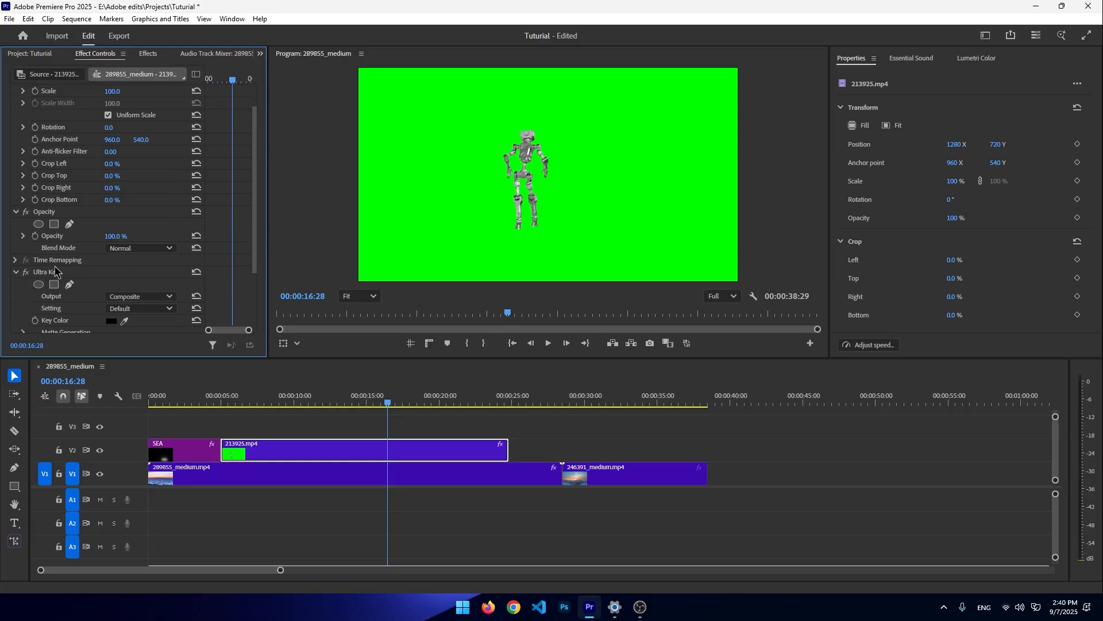
{"action": "scroll", "coordinate": [59, 284], "scroll_direction": "down", "scroll_amount": 2}
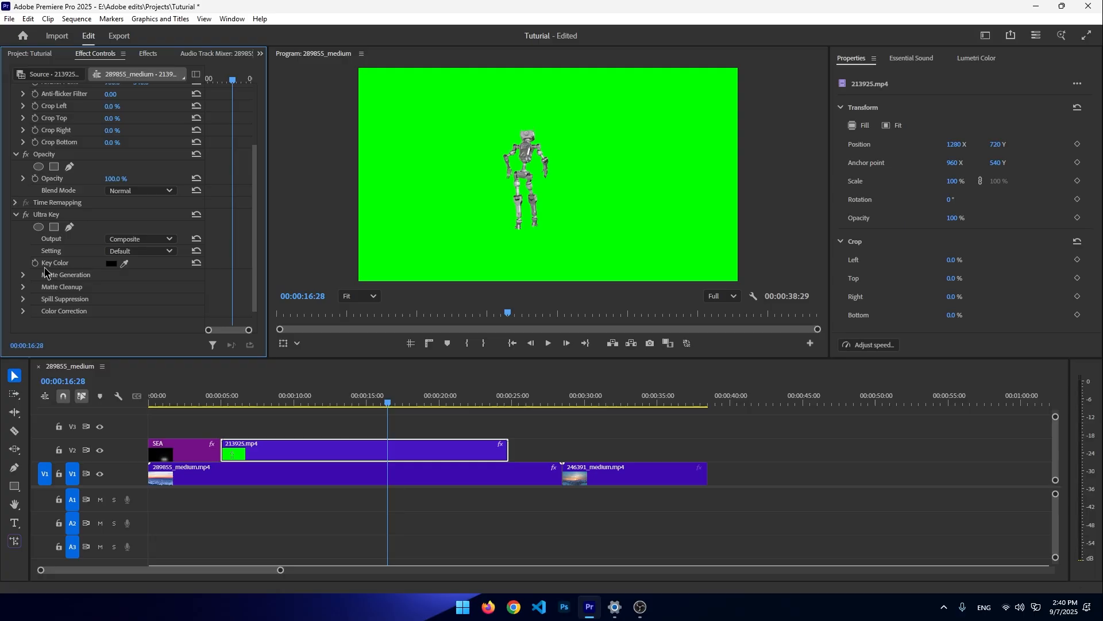
{"action": "left_click_drag", "start_coordinate": [128, 262], "coordinate": [134, 260]}
{"action": "left_click_drag", "start_coordinate": [497, 218], "coordinate": [498, 219]}
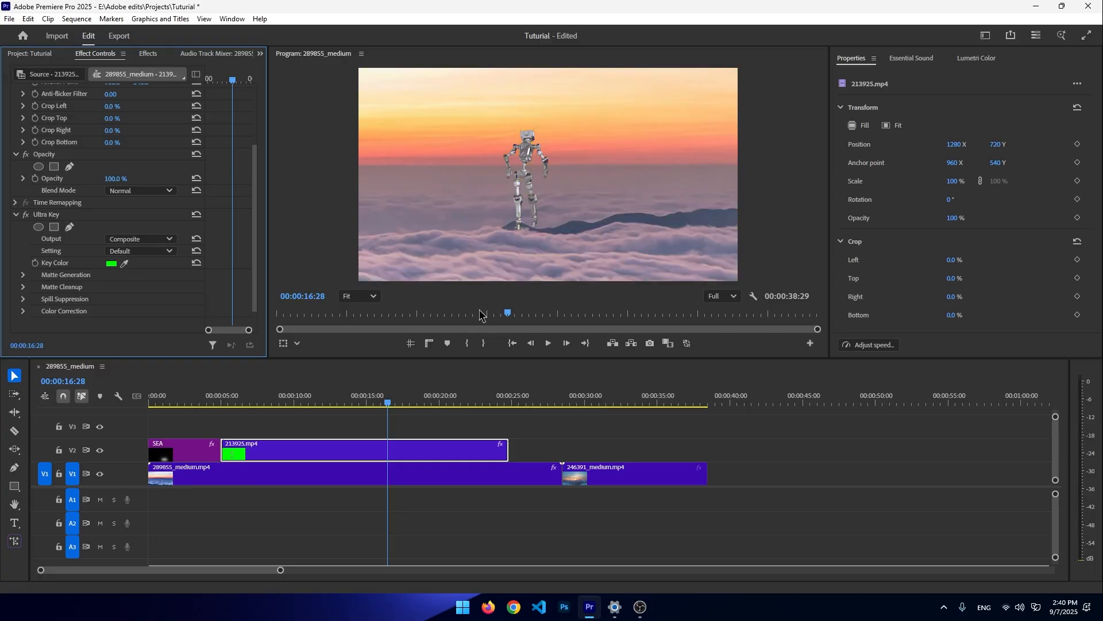
- Set the keyed green-screen clip's scale to 172
{"action": "left_click_drag", "start_coordinate": [384, 396], "coordinate": [426, 368]}
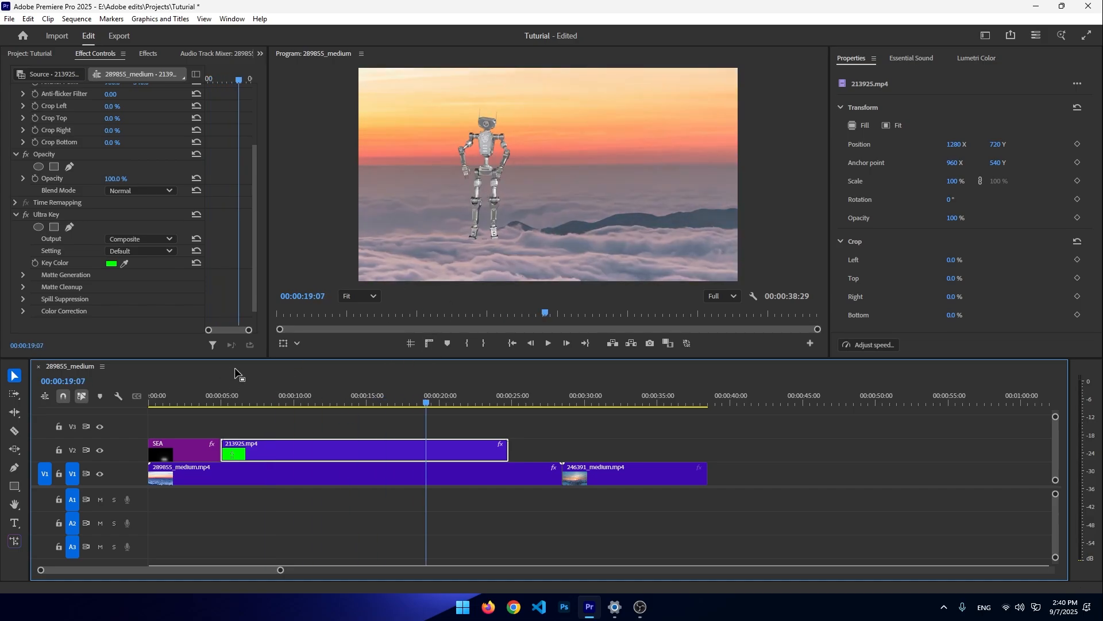
{"action": "scroll", "coordinate": [109, 210], "scroll_direction": "up", "scroll_amount": 4}
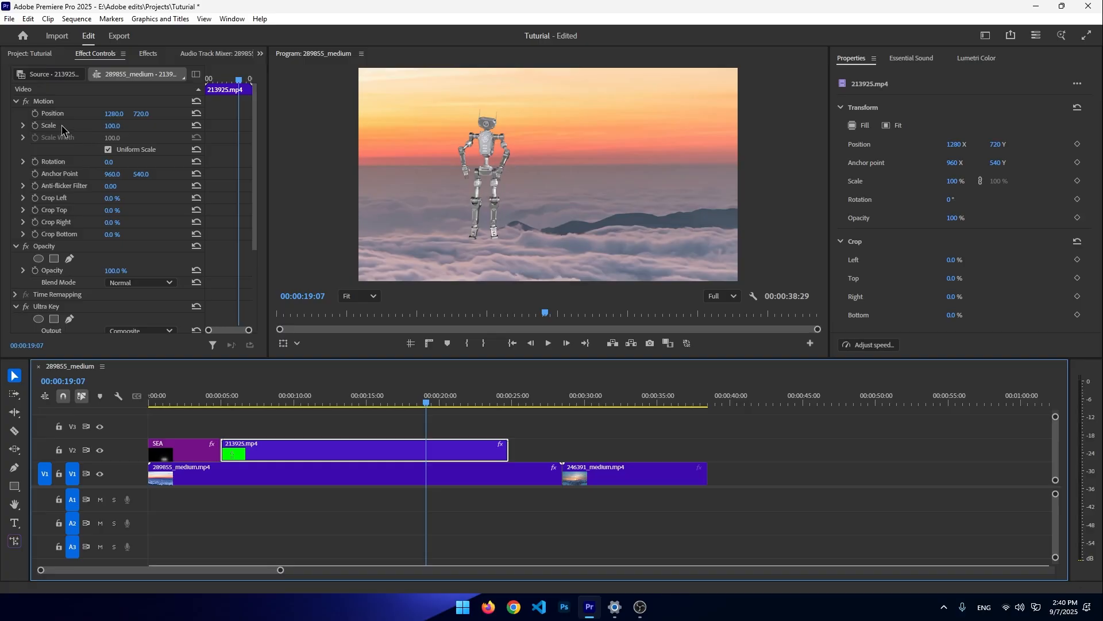
{"action": "left_click", "coordinate": [112, 137]}
{"action": "left_click_drag", "start_coordinate": [111, 129], "coordinate": [152, 129]}
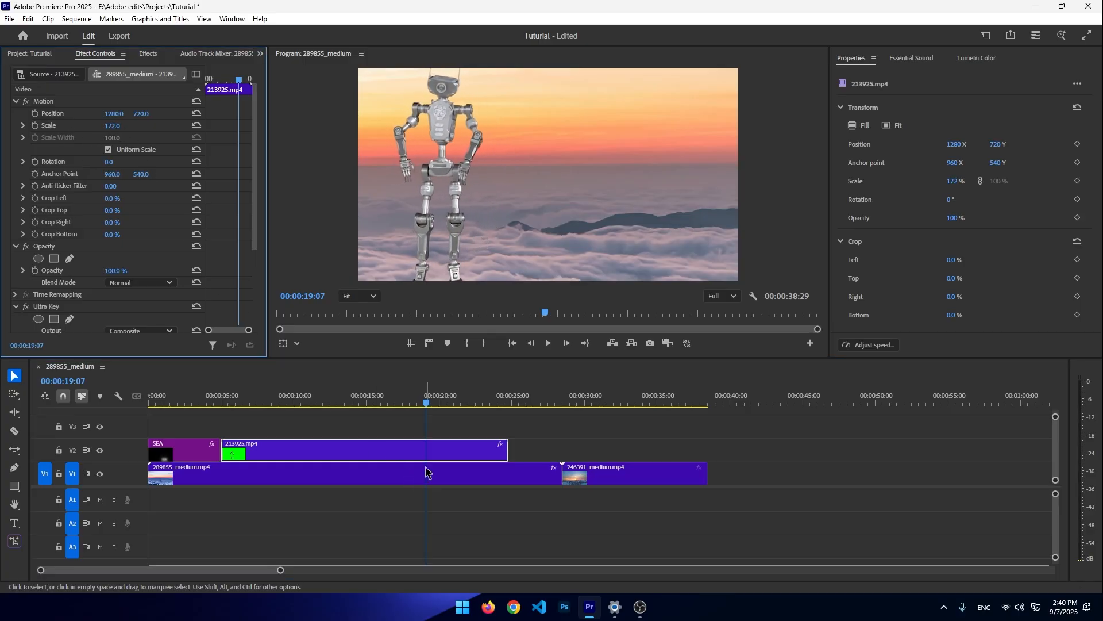
- Scrub through the keyed clip and trim the end of the green-screen clip back
{"action": "left_click_drag", "start_coordinate": [428, 397], "coordinate": [481, 371]}
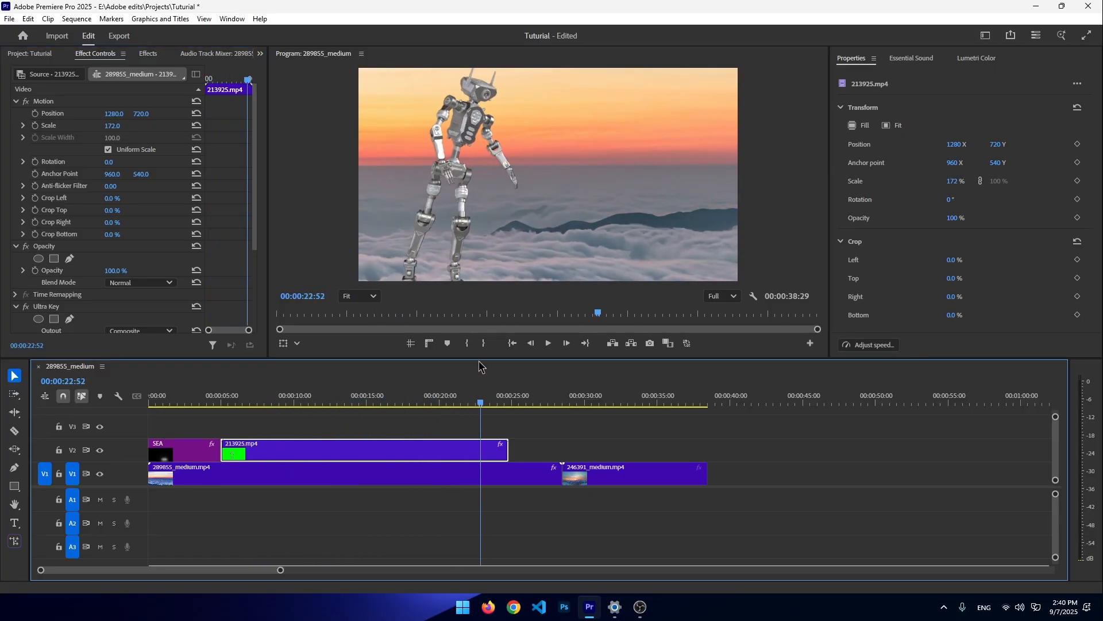
{"action": "left_click_drag", "start_coordinate": [507, 449], "coordinate": [349, 437]}
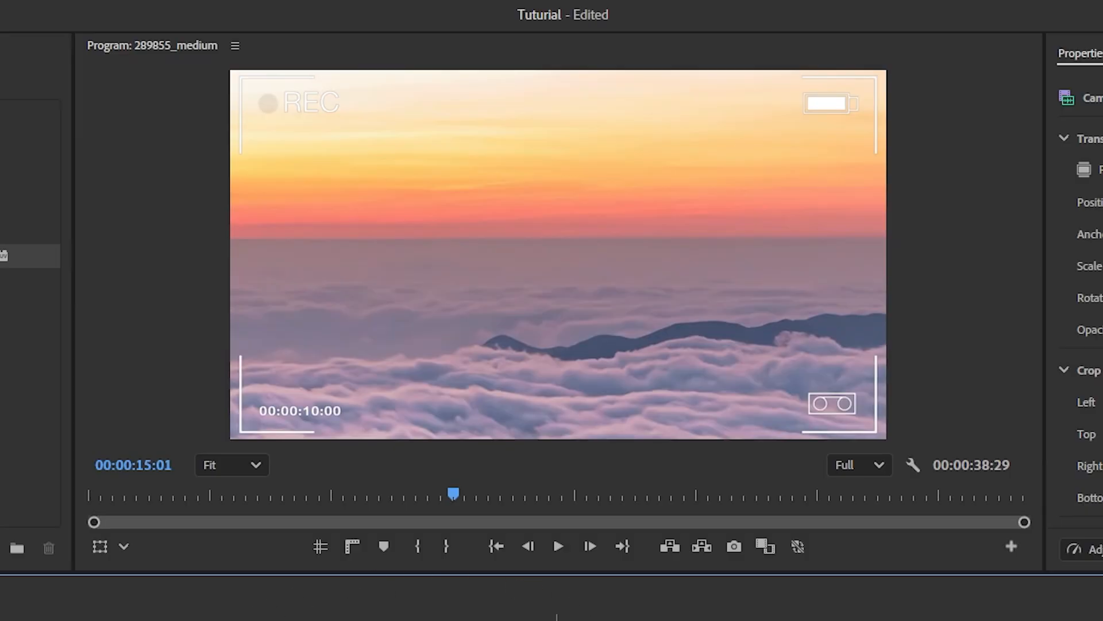
{"action": "left_click", "coordinate": [913, 465]}
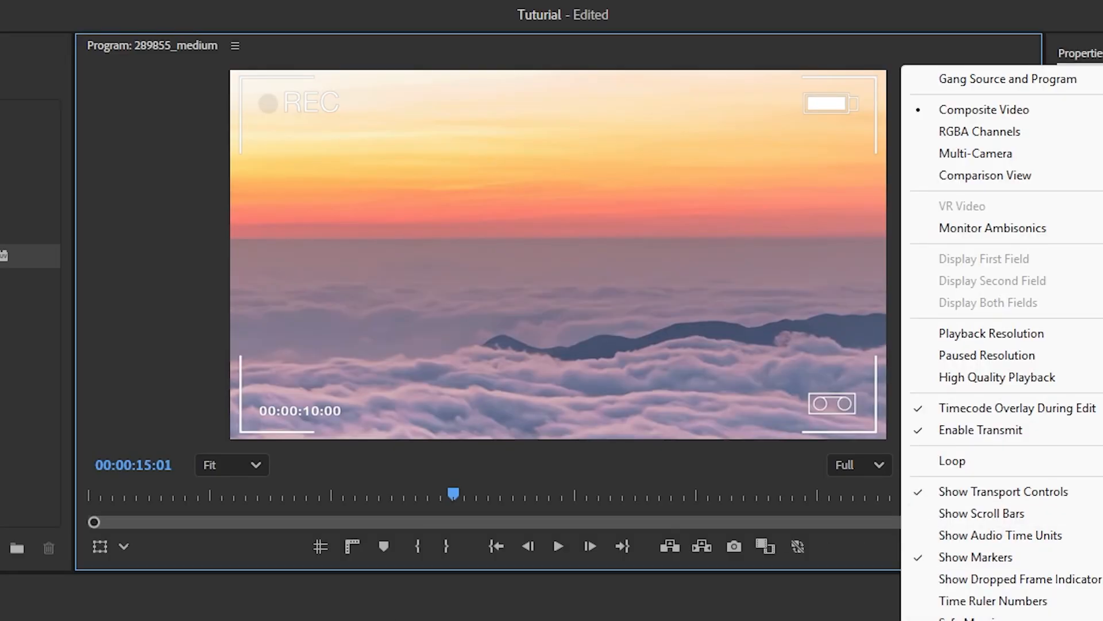
{"action": "key", "text": "Escape"}
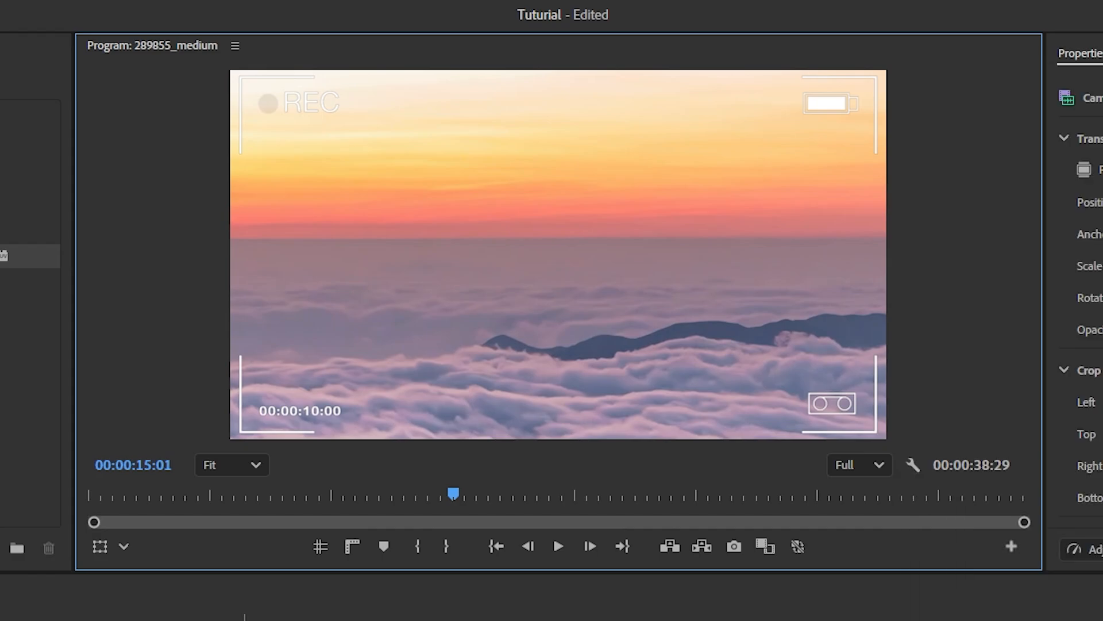
{"action": "left_click_drag", "start_coordinate": [244, 619], "coordinate": [262, 529]}
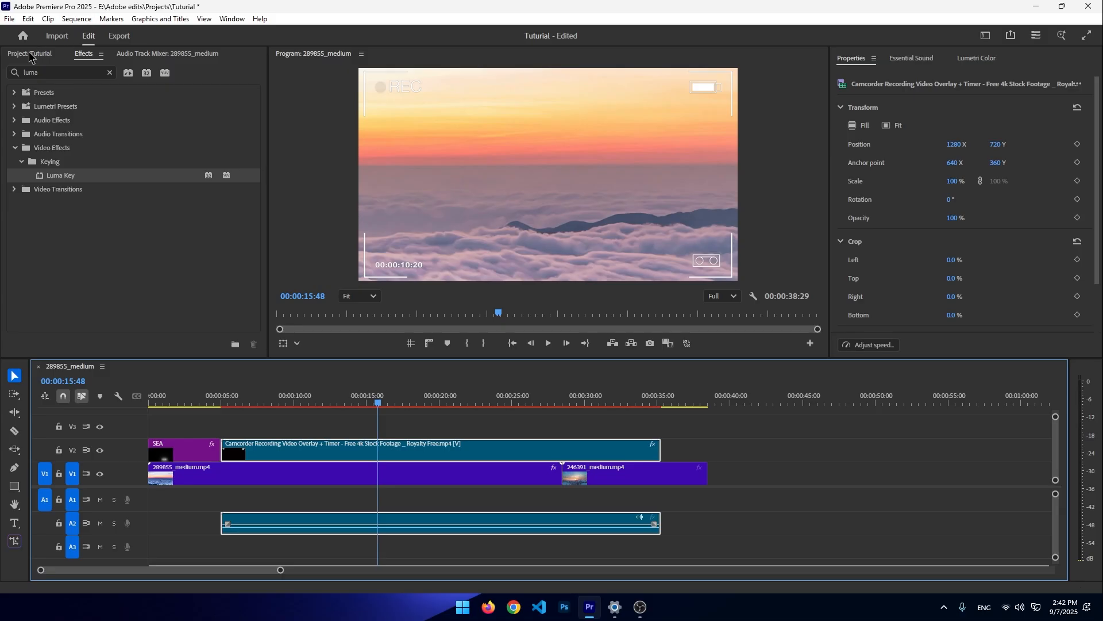
- Set the camcorder overlay's Luma Key threshold to 8.0% and nudge its cutoff
{"action": "left_click", "coordinate": [30, 55]}
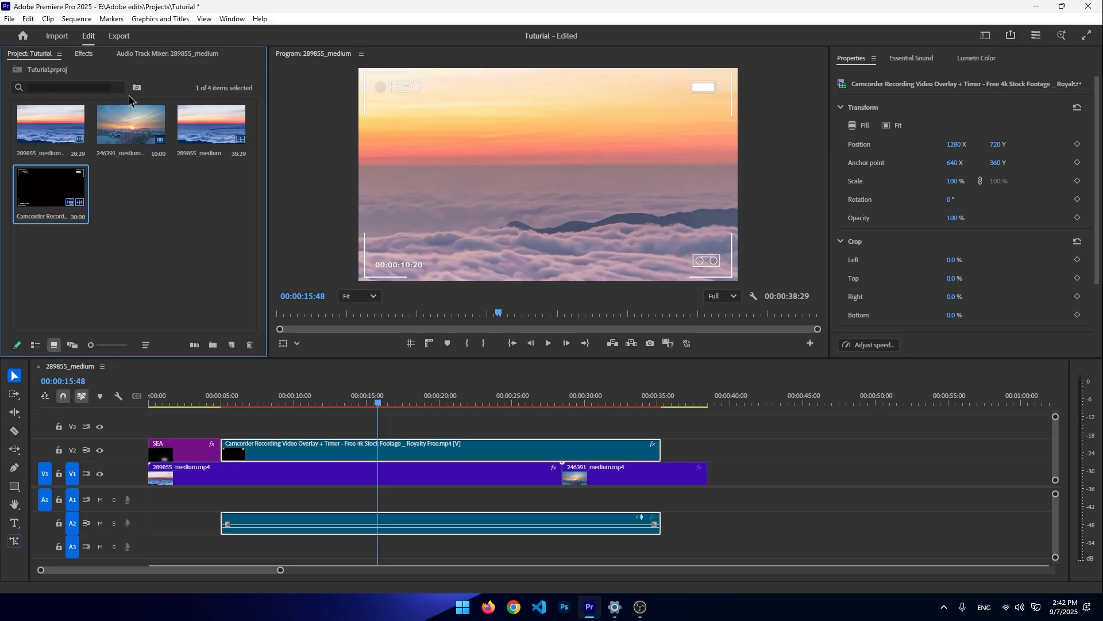
{"action": "left_click", "coordinate": [86, 55]}
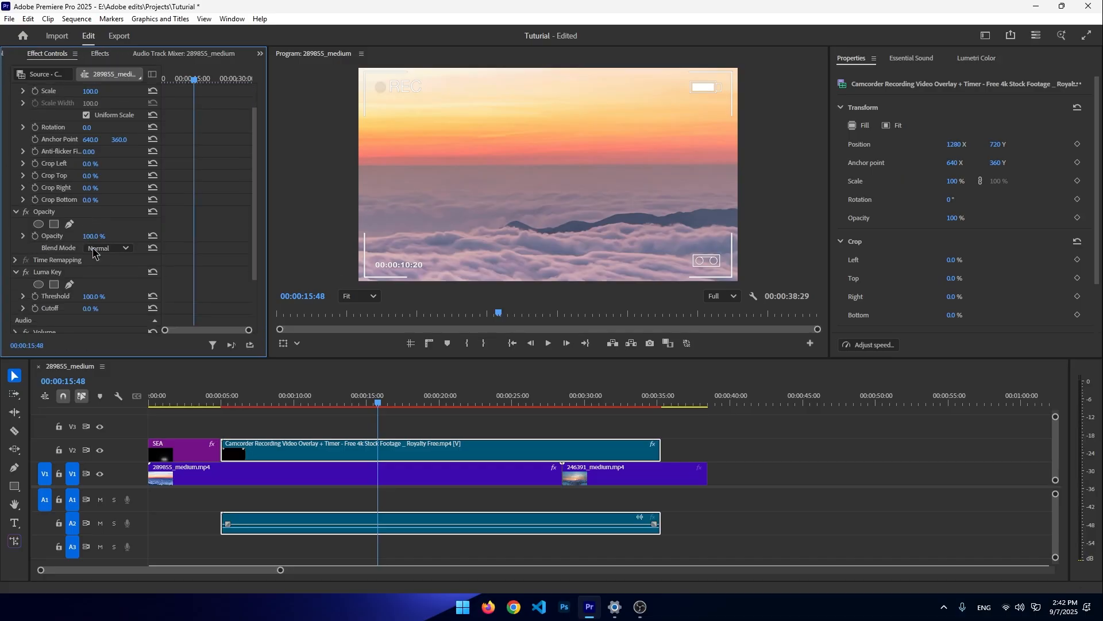
{"action": "scroll", "coordinate": [99, 248], "scroll_direction": "down", "scroll_amount": 3}
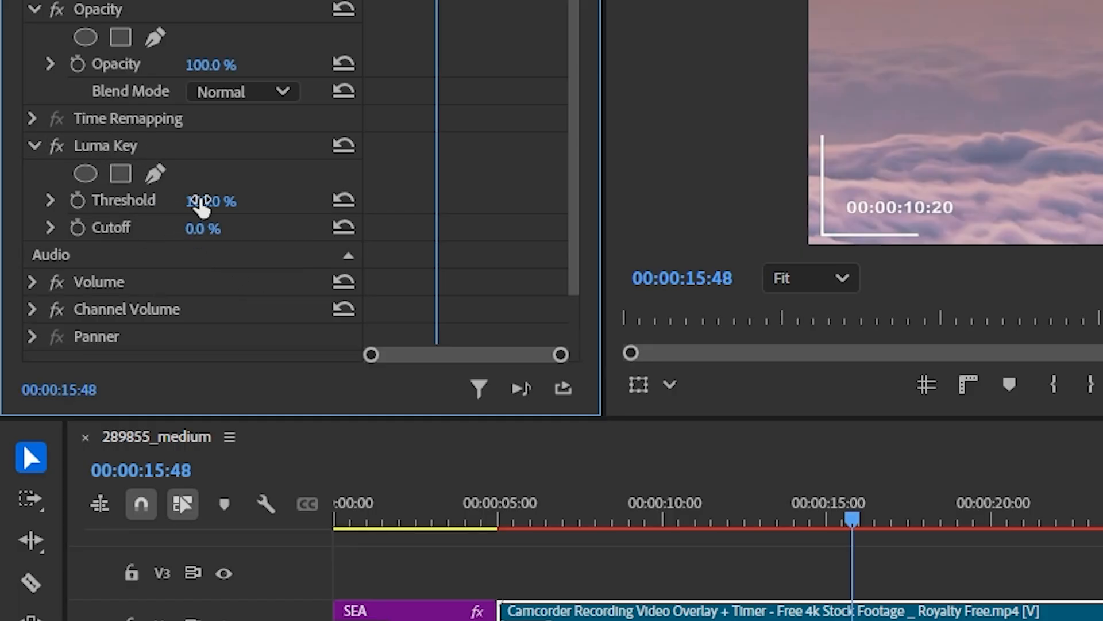
{"action": "left_click_drag", "start_coordinate": [204, 201], "coordinate": [151, 201]}
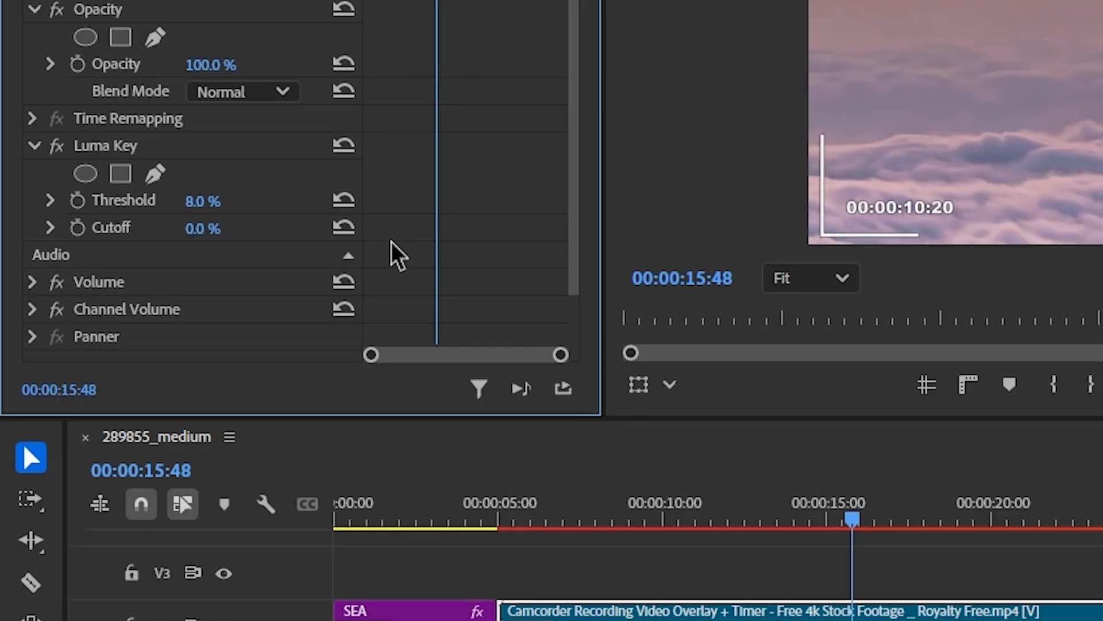
{"action": "mouse_move", "coordinate": [202, 228]}
{"action": "left_mouse_down"}
{"action": "mouse_move", "coordinate": [222, 228]}
{"action": "mouse_move", "coordinate": [206, 228]}
{"action": "left_mouse_up"}
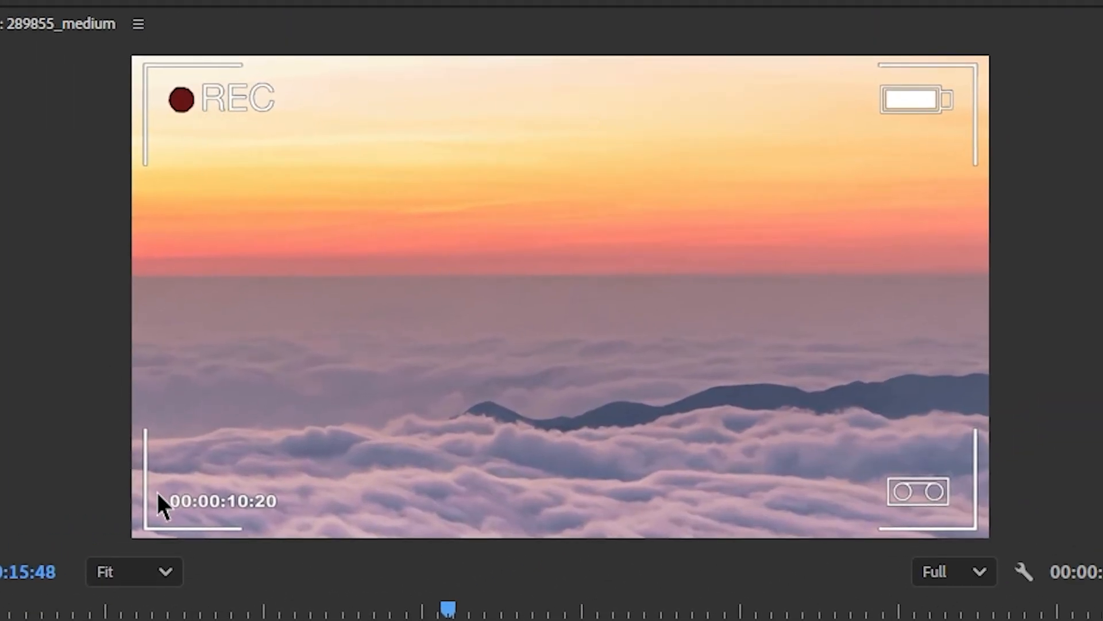
- Delete the selected camcorder overlay
{"action": "key", "text": "Delete"}
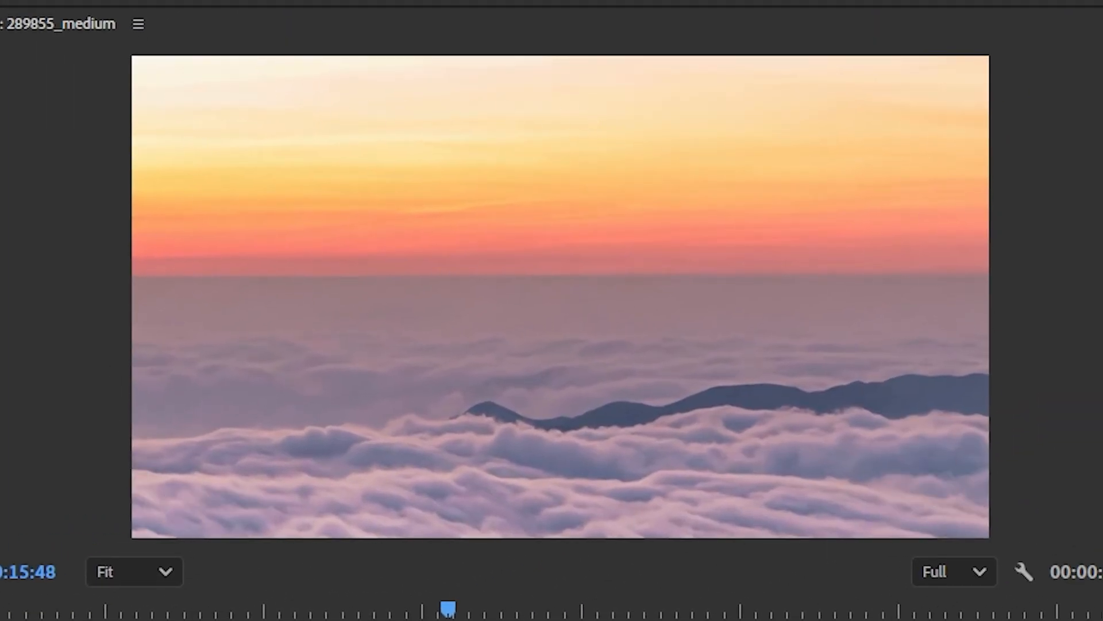